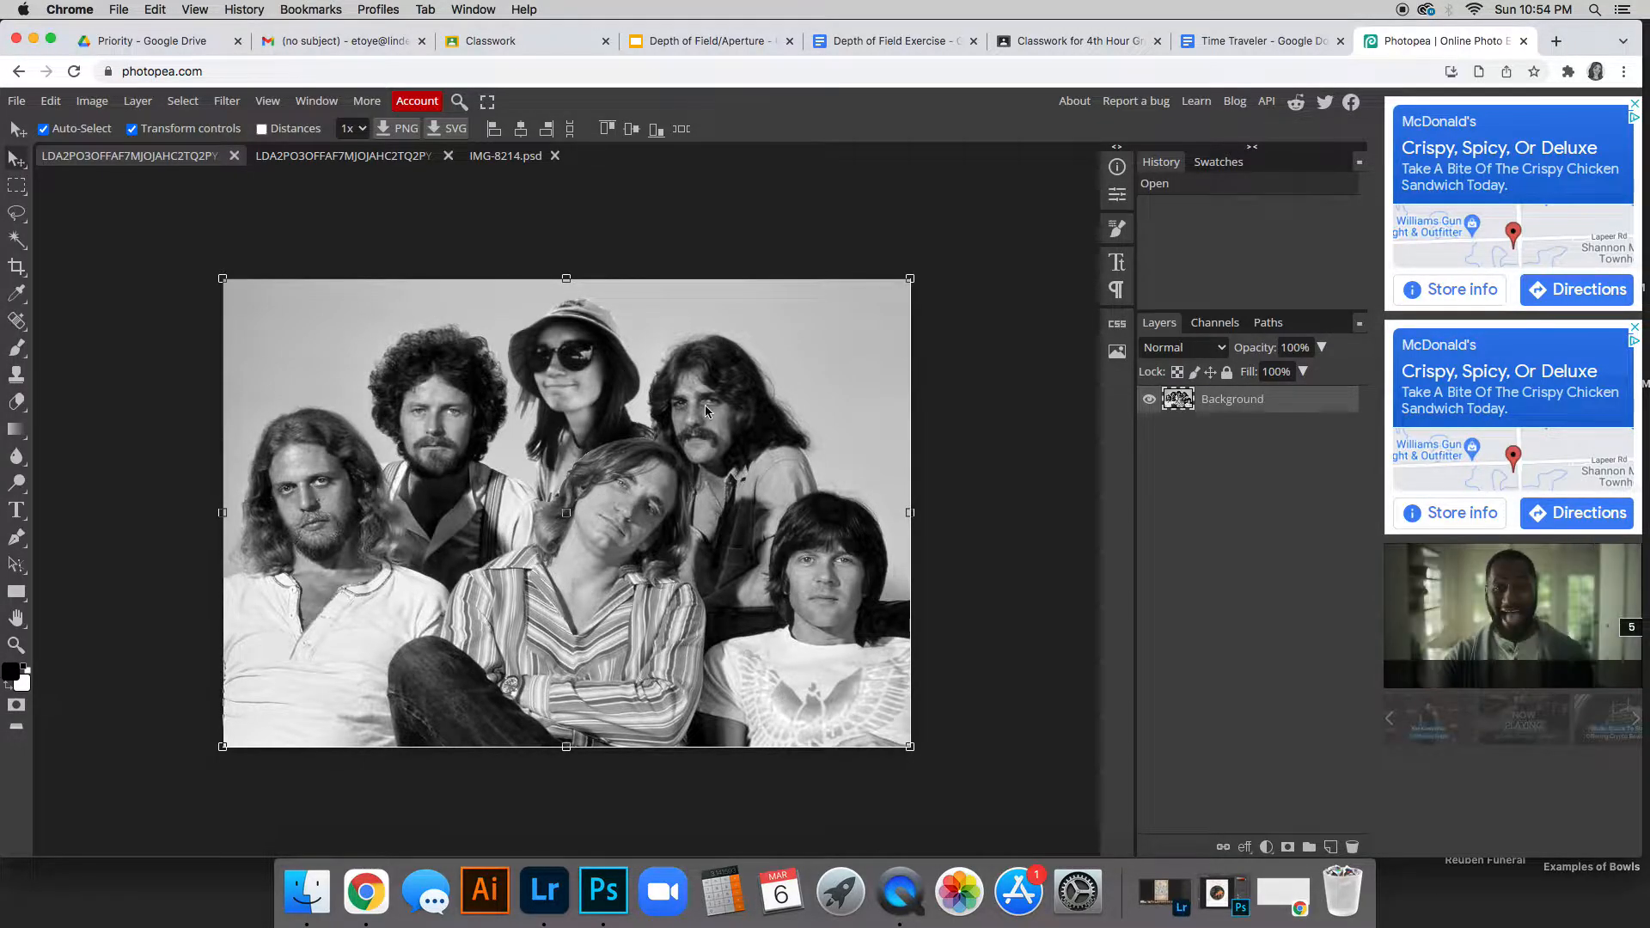
Convert the colour version of the band group photo to black and white with the Black & White adjustment at its preset values
left_click(397, 160)
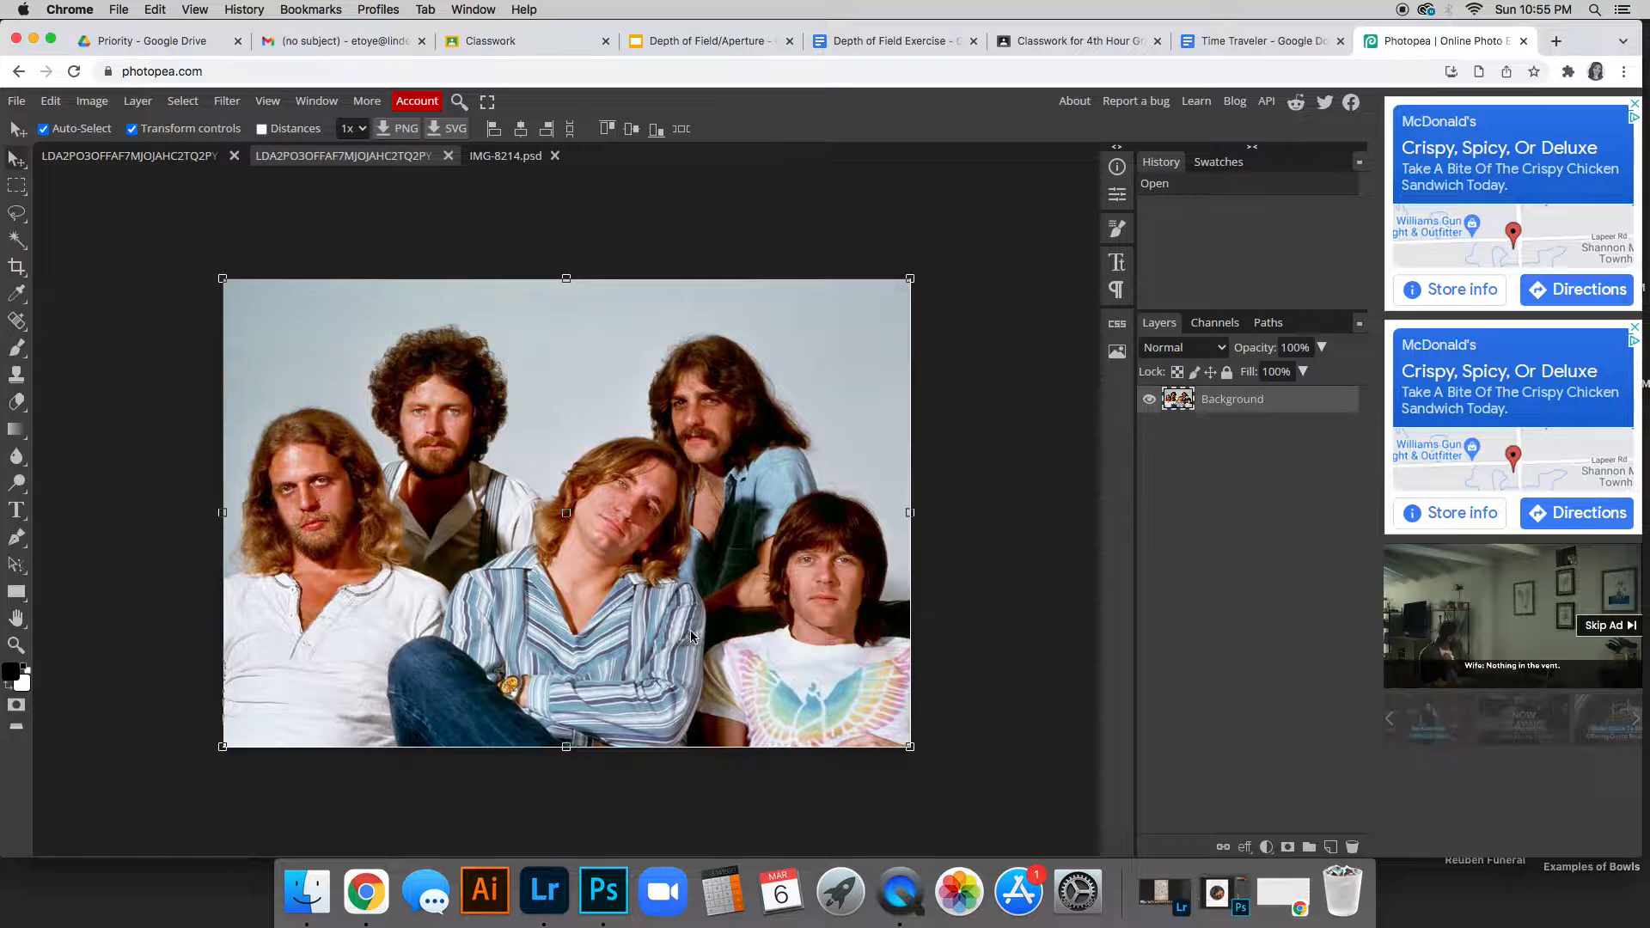
left_click(516, 156)
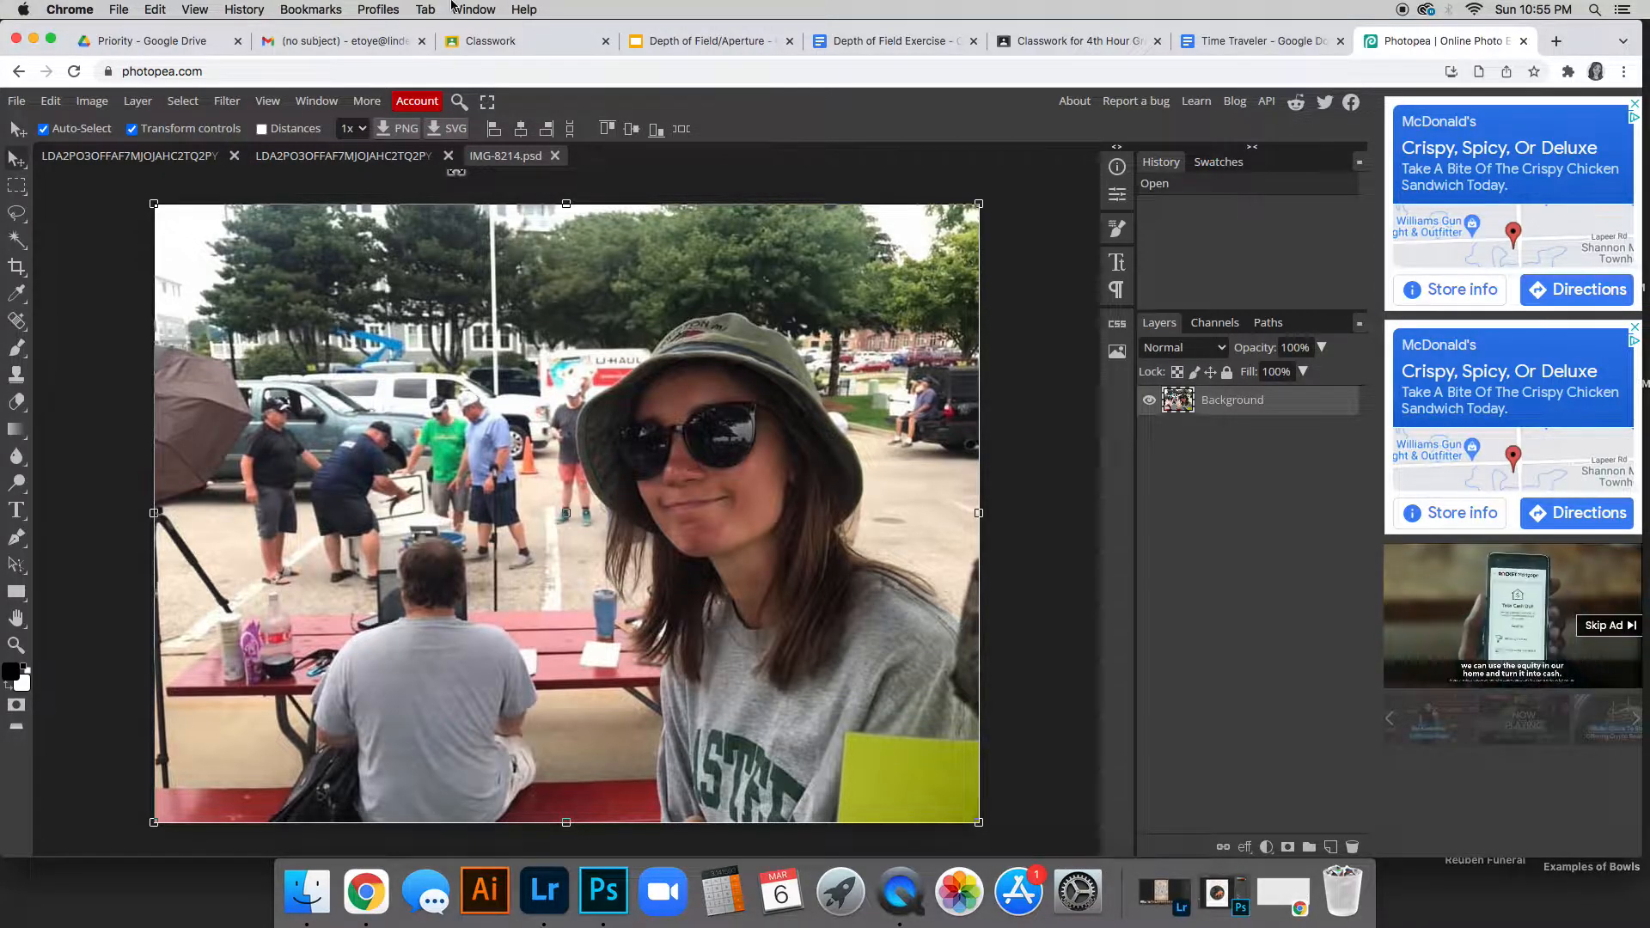
left_click(439, 156)
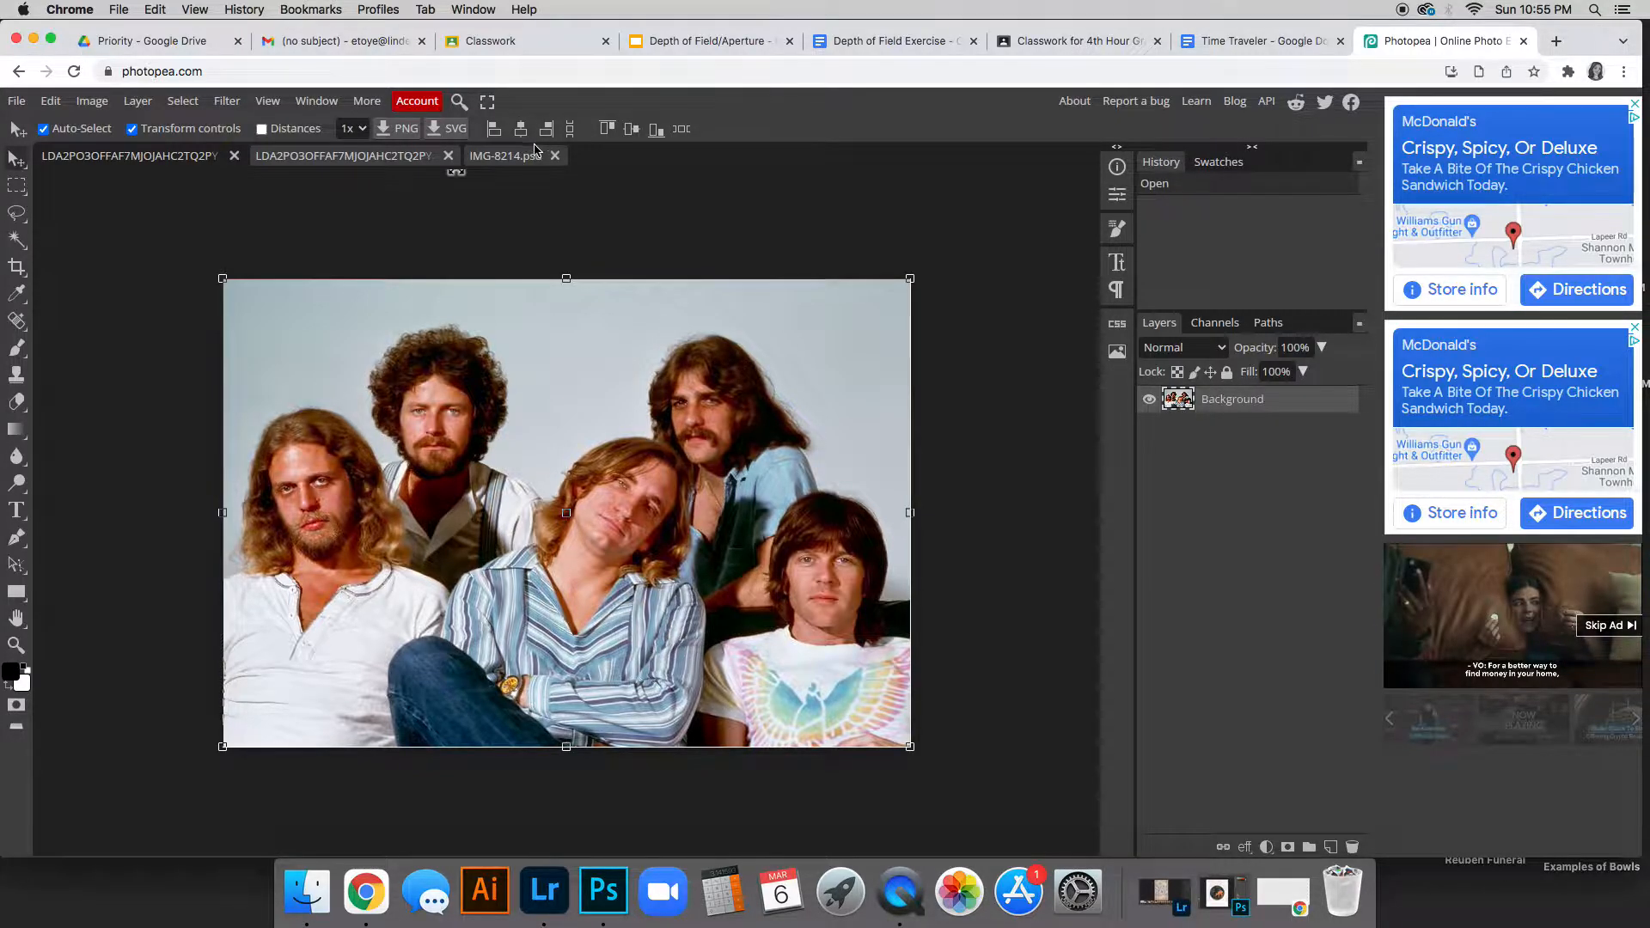
left_click(91, 103)
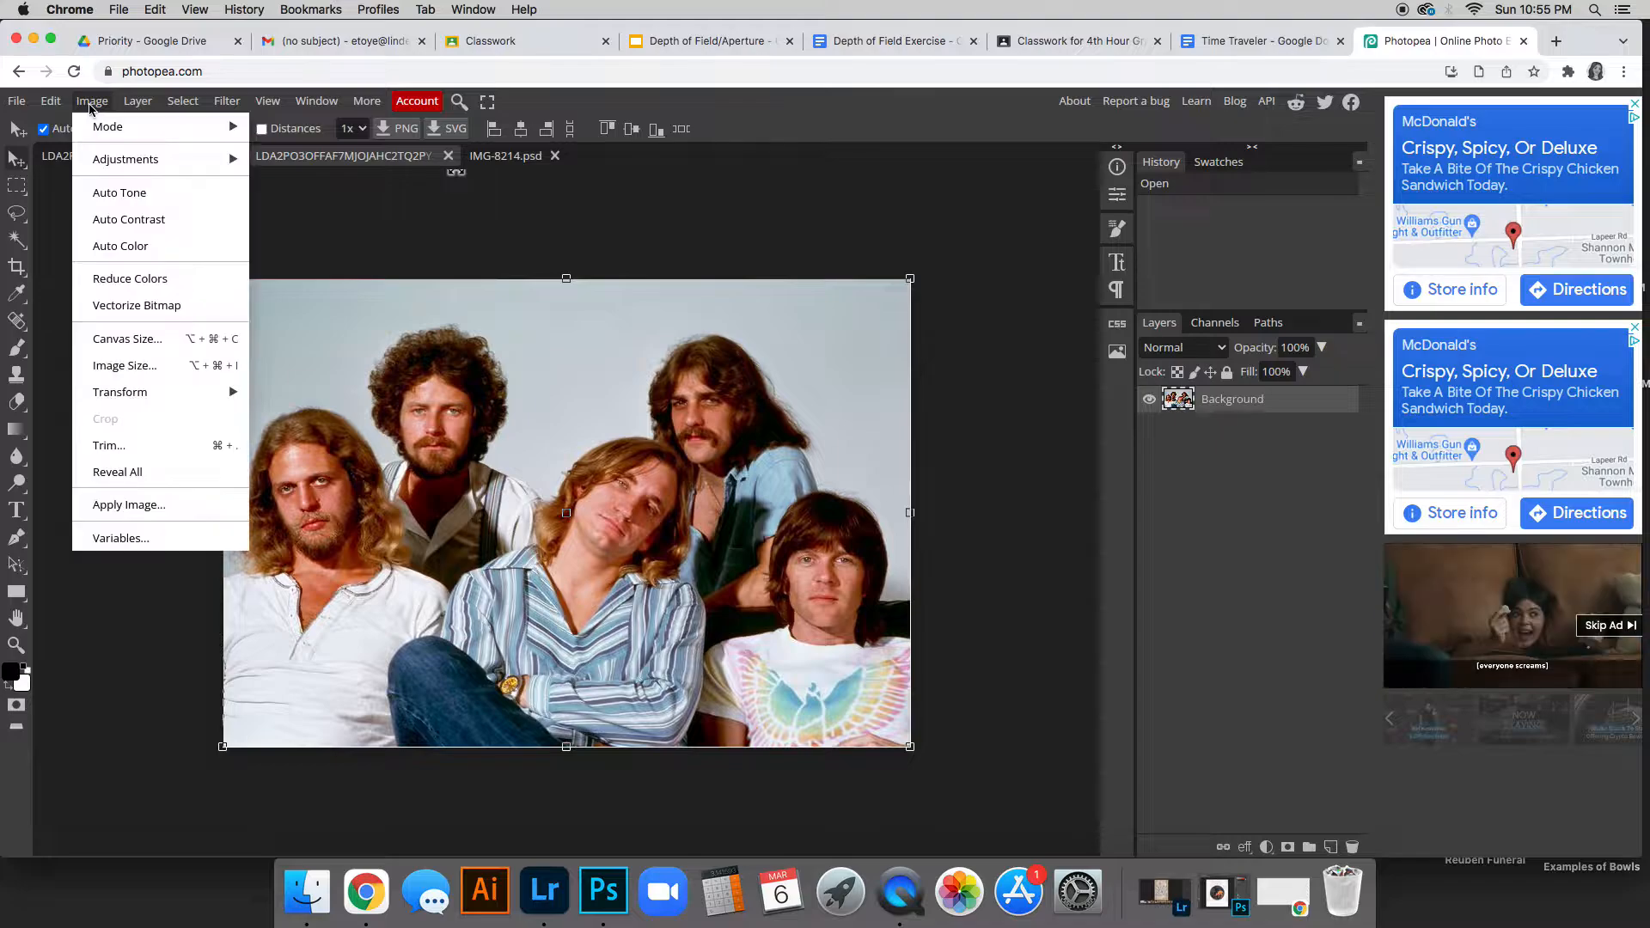
mouse_move(112, 160)
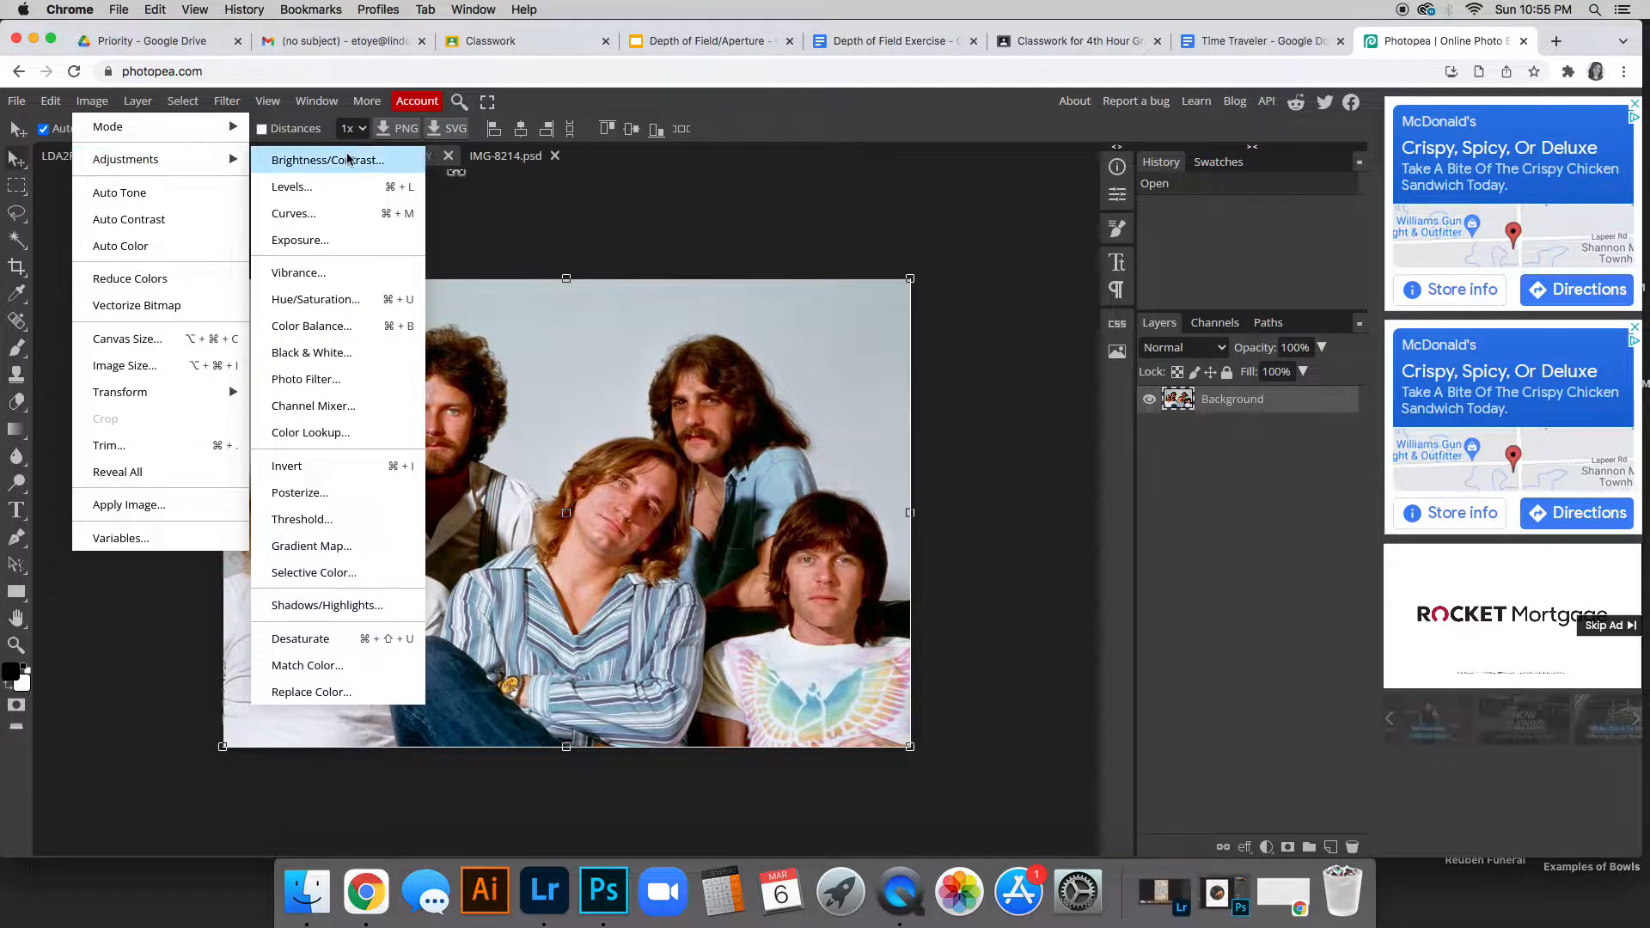
left_click(344, 353)
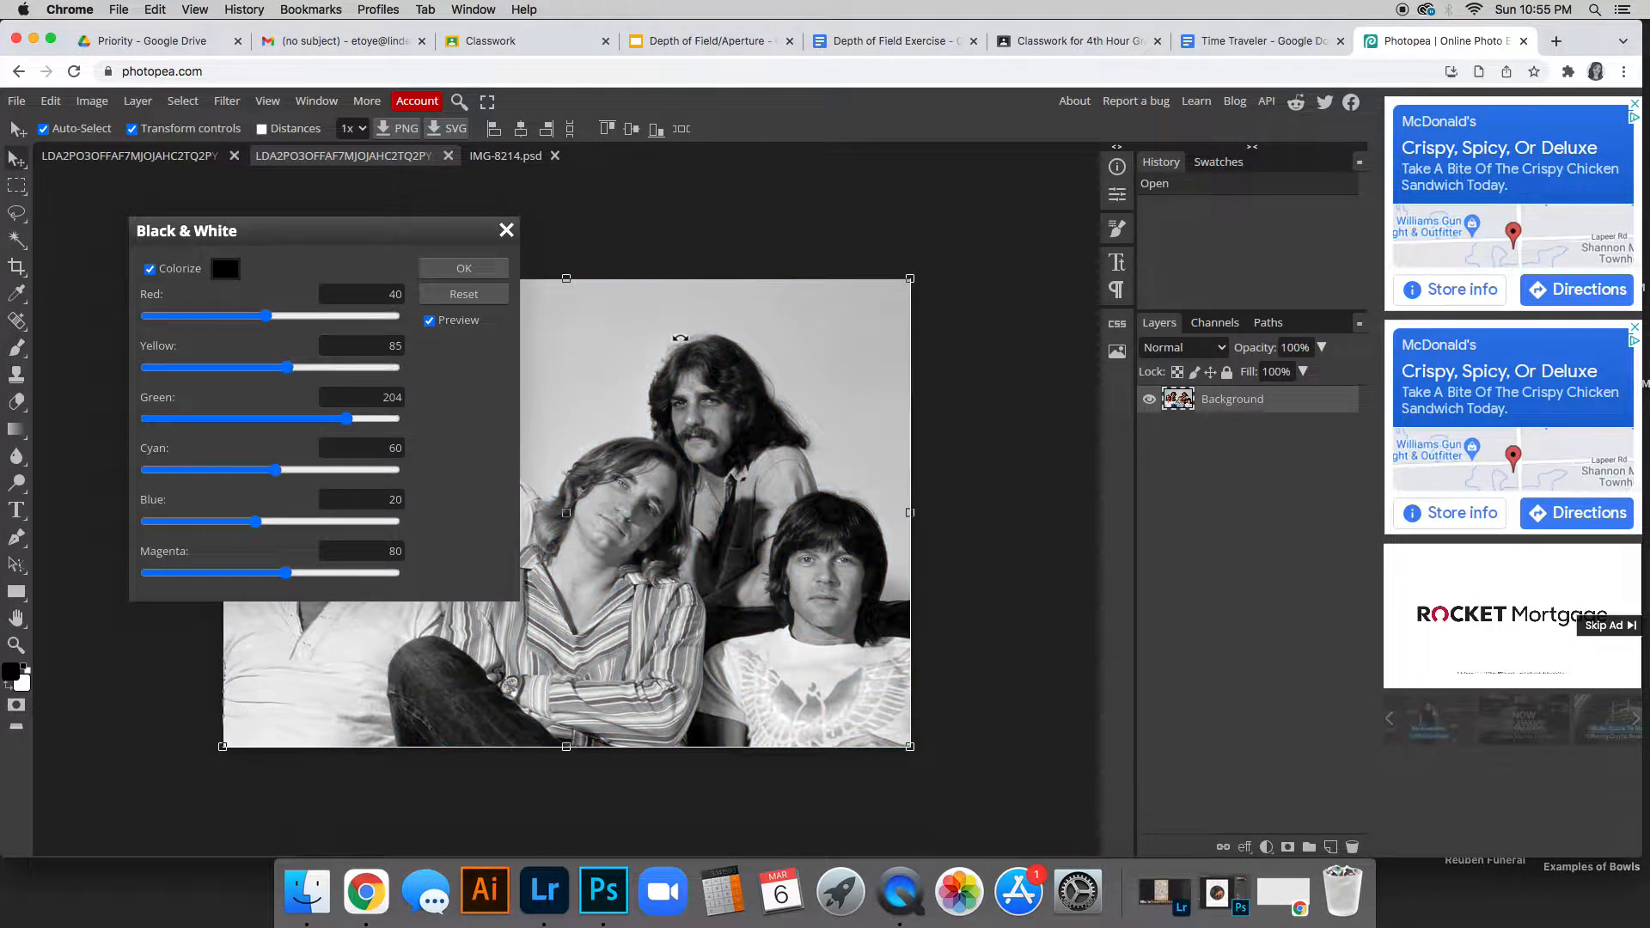
left_click(453, 269)
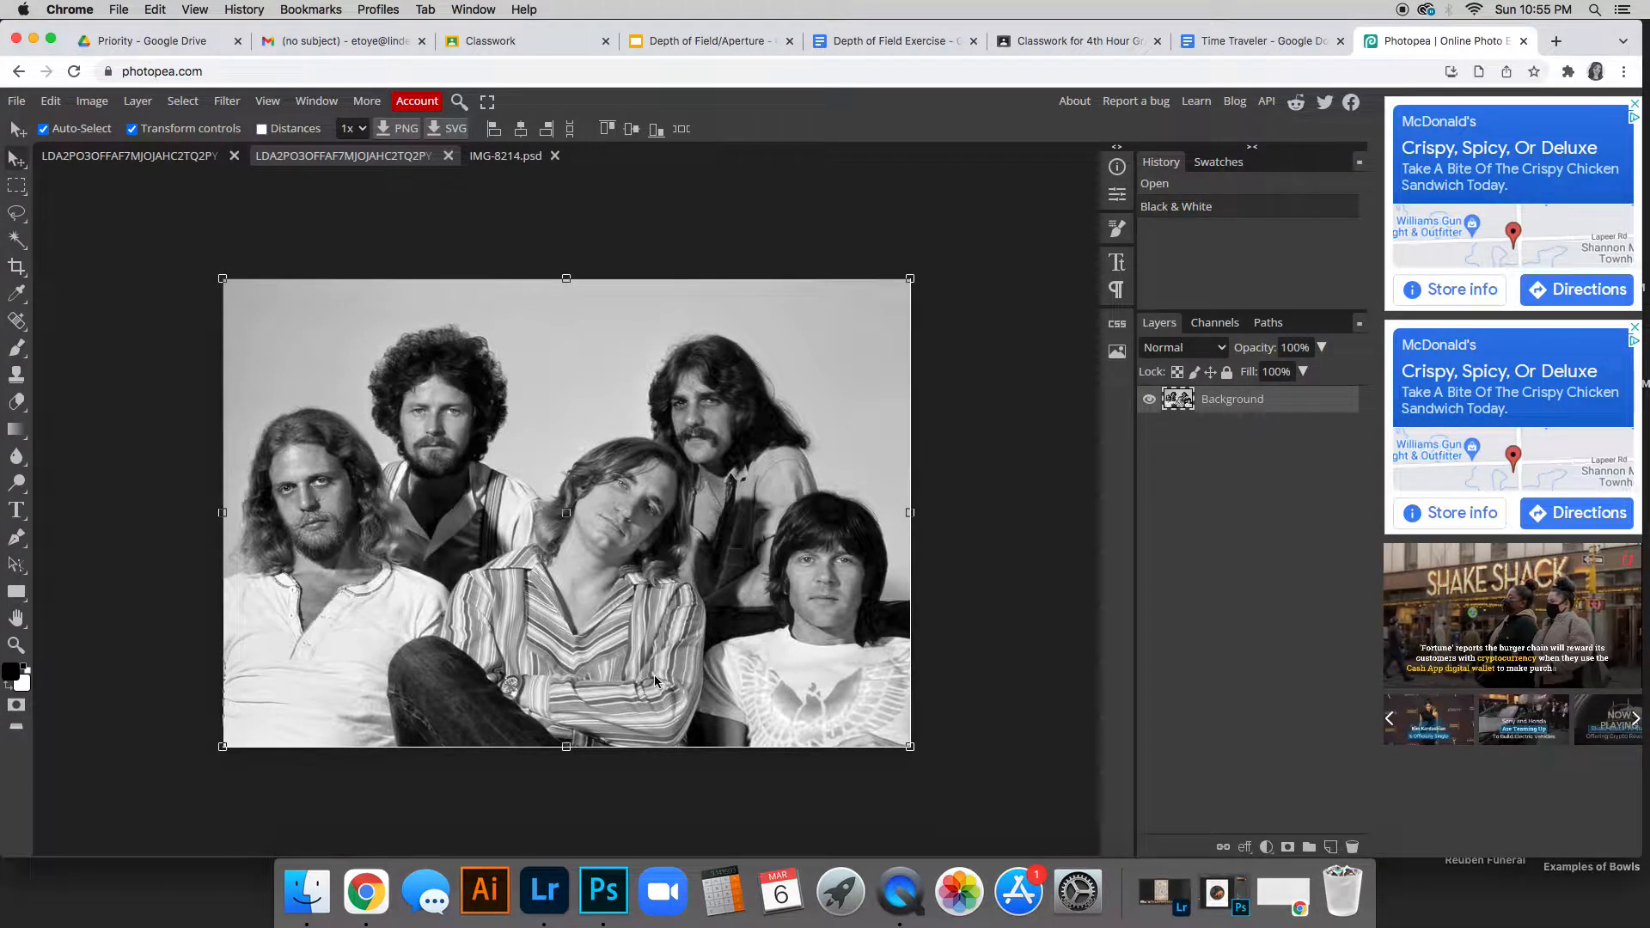
Select the woman's hat, face, hair and most of her sweatshirt in IMG-8214.psd with the Quick Selection tool
left_click(500, 157)
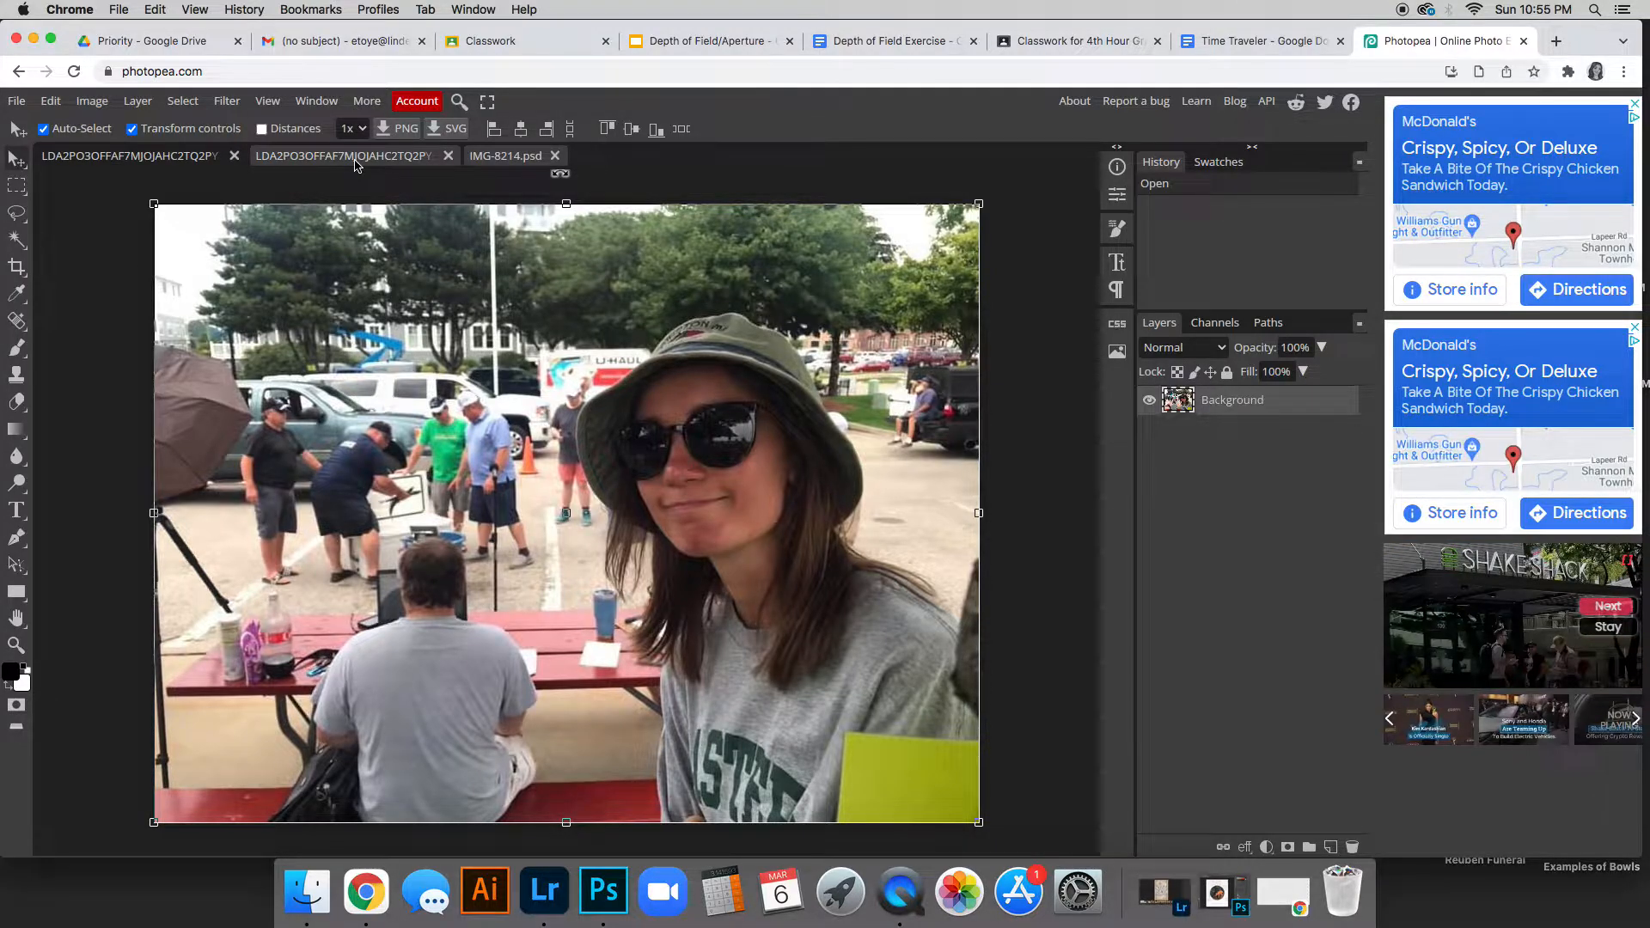
right_click(19, 246)
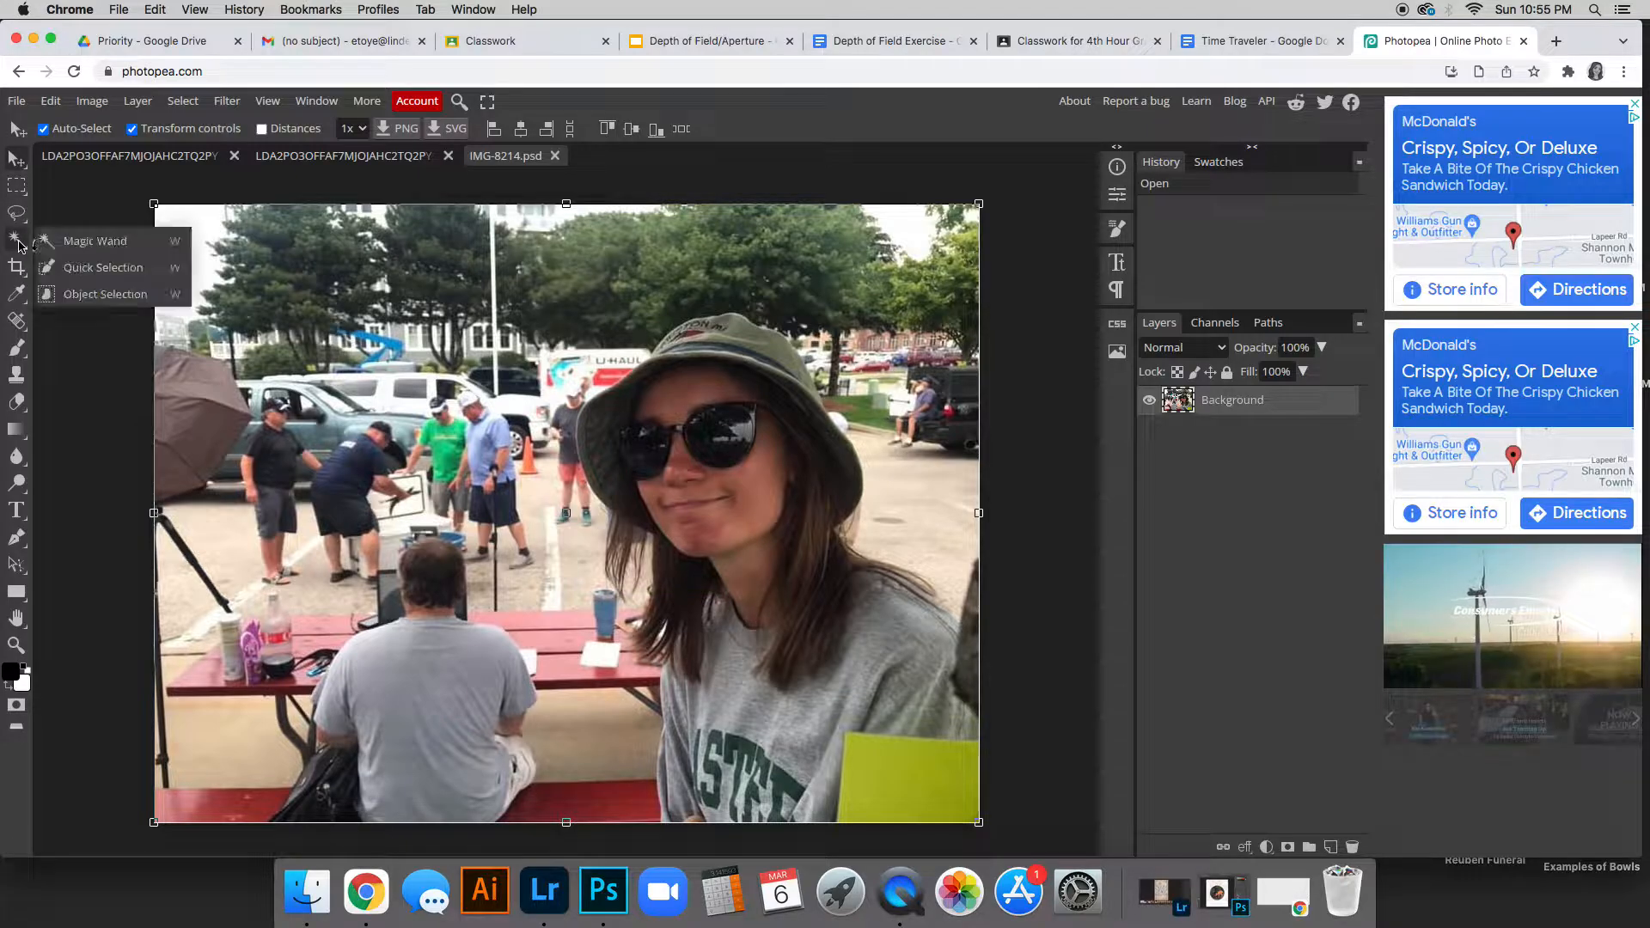
left_click(99, 269)
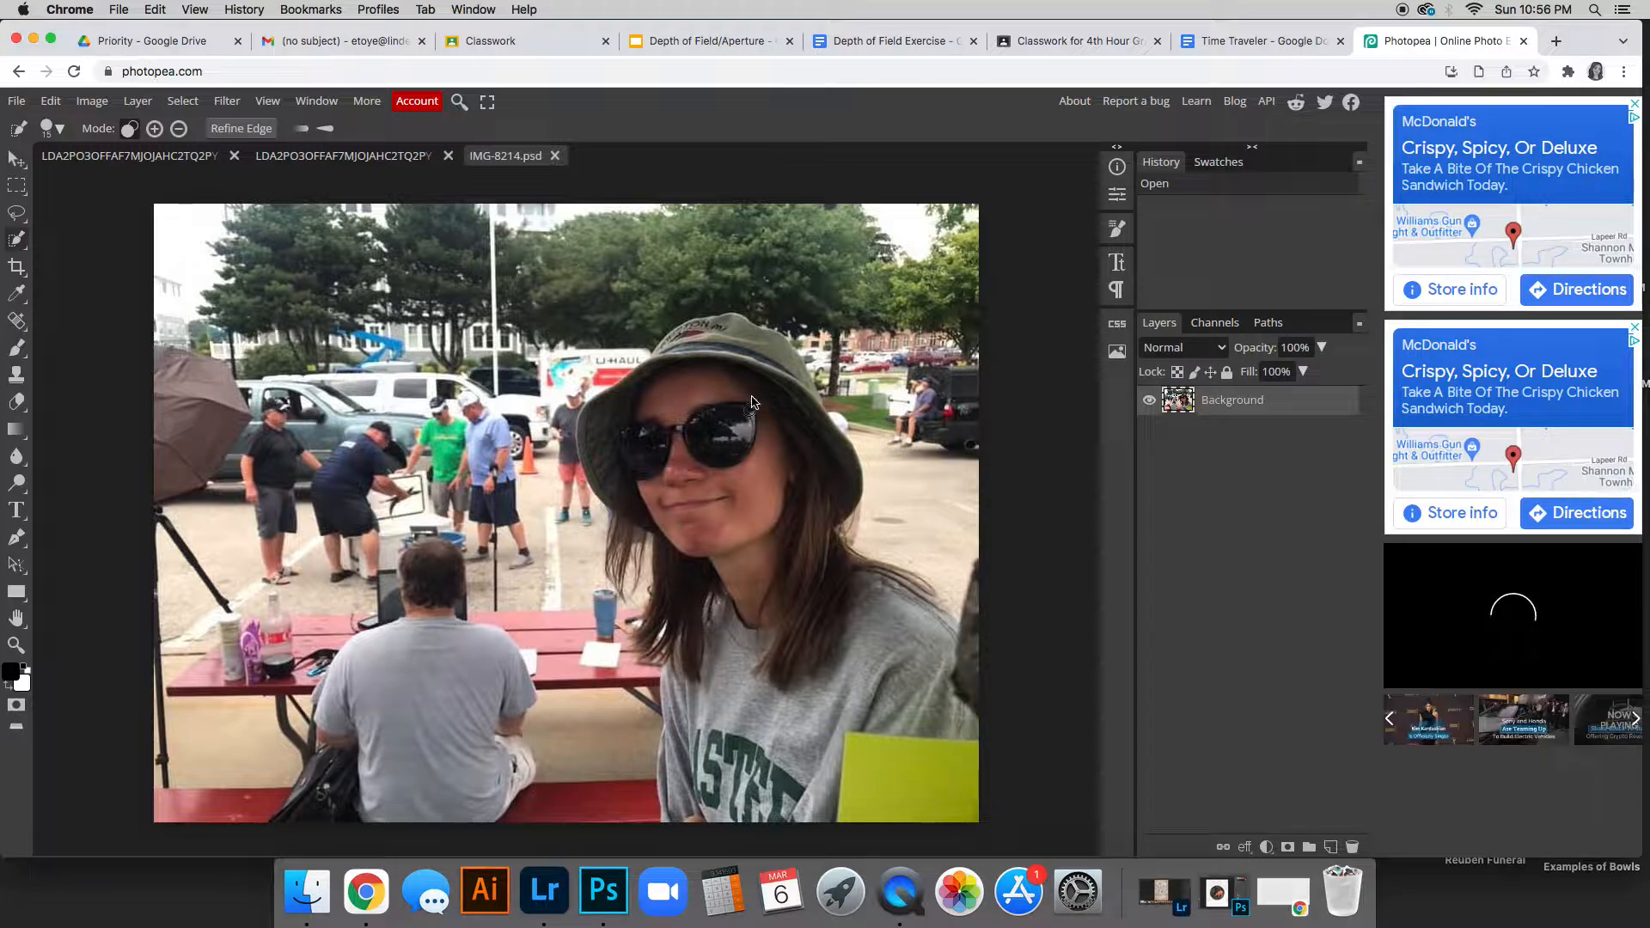
left_click(727, 331)
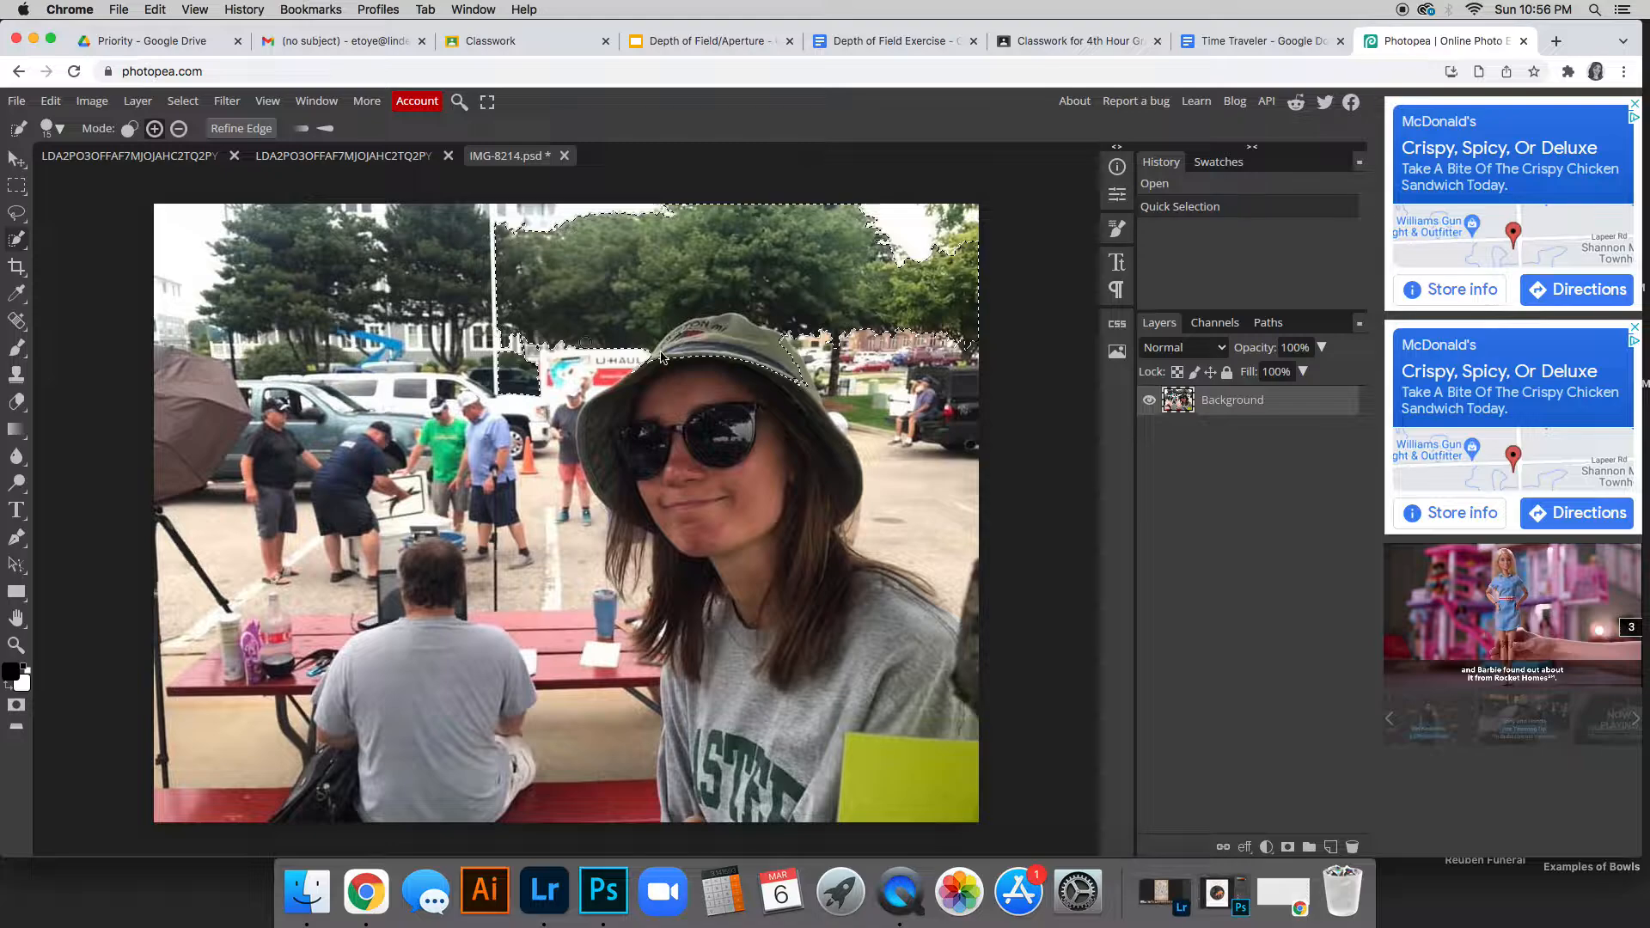
left_click(707, 424)
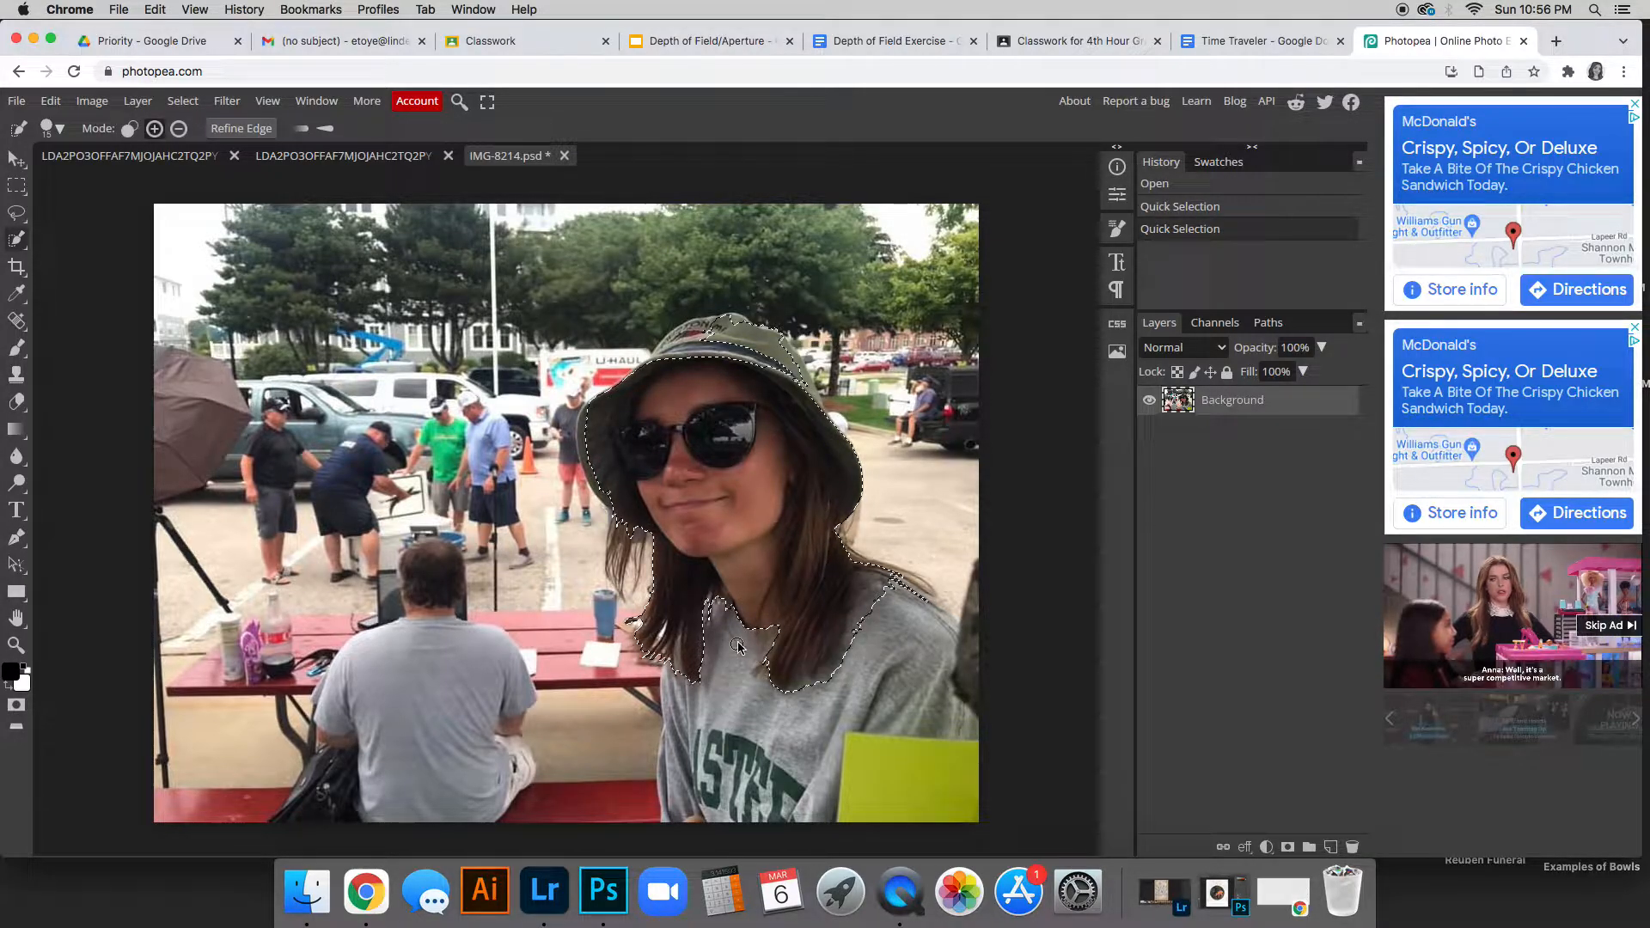
left_click(753, 667)
left_click(779, 739)
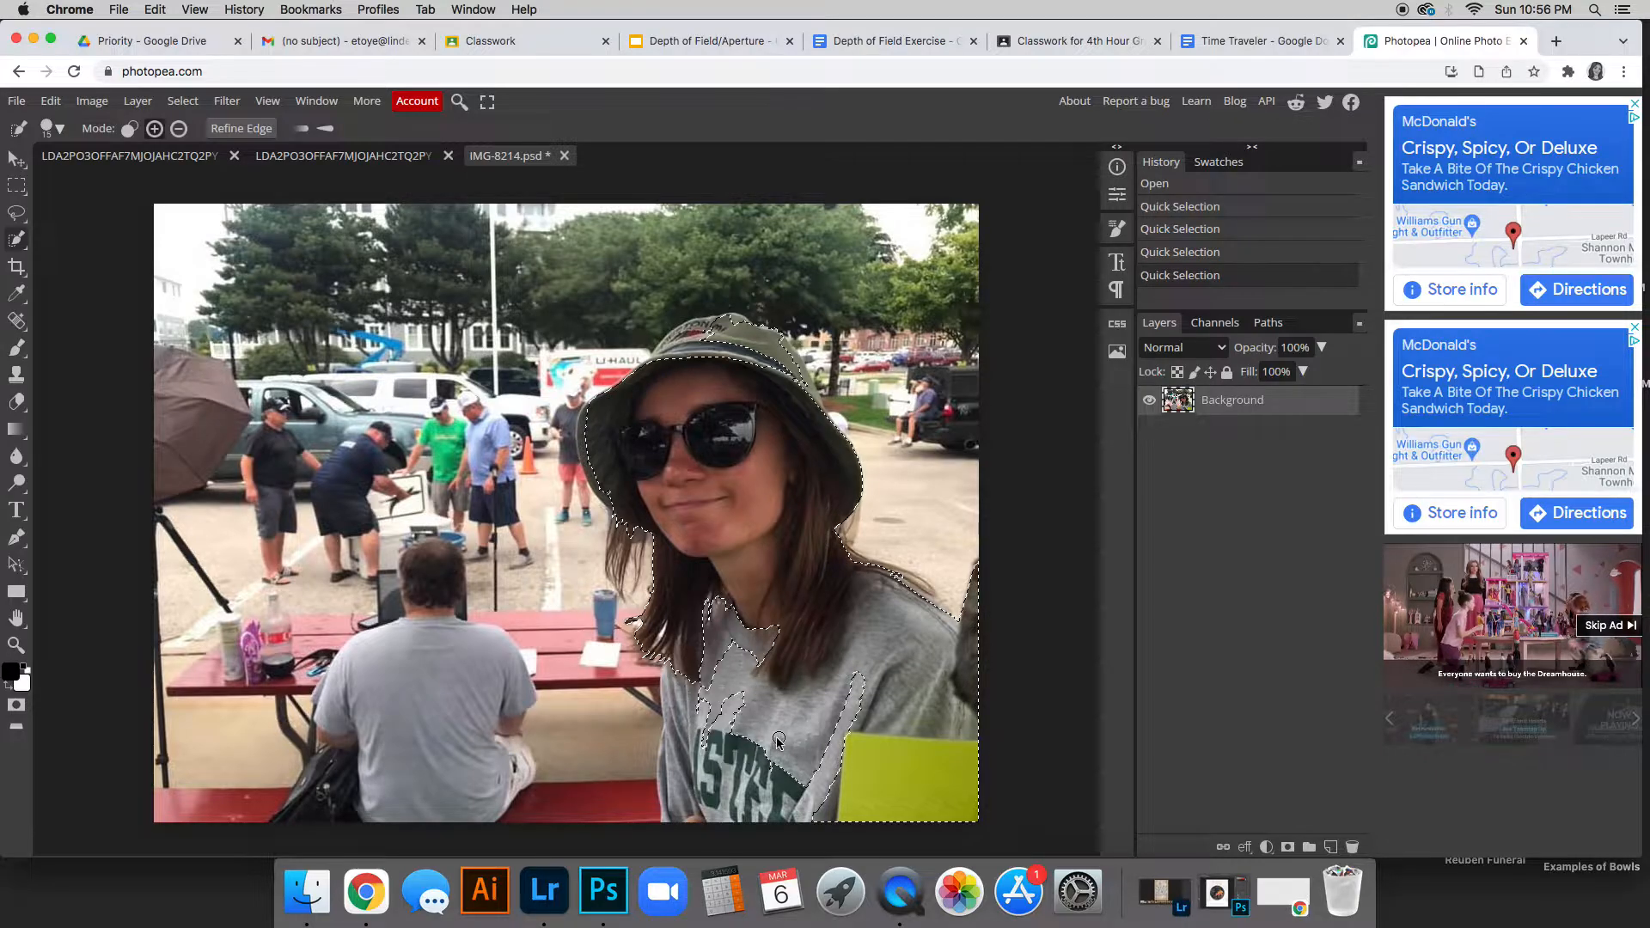
Extend the quick selection over the remaining sweatshirt areas, the loose hair and the edges of the woman's hat
left_click(692, 762)
left_click(678, 737)
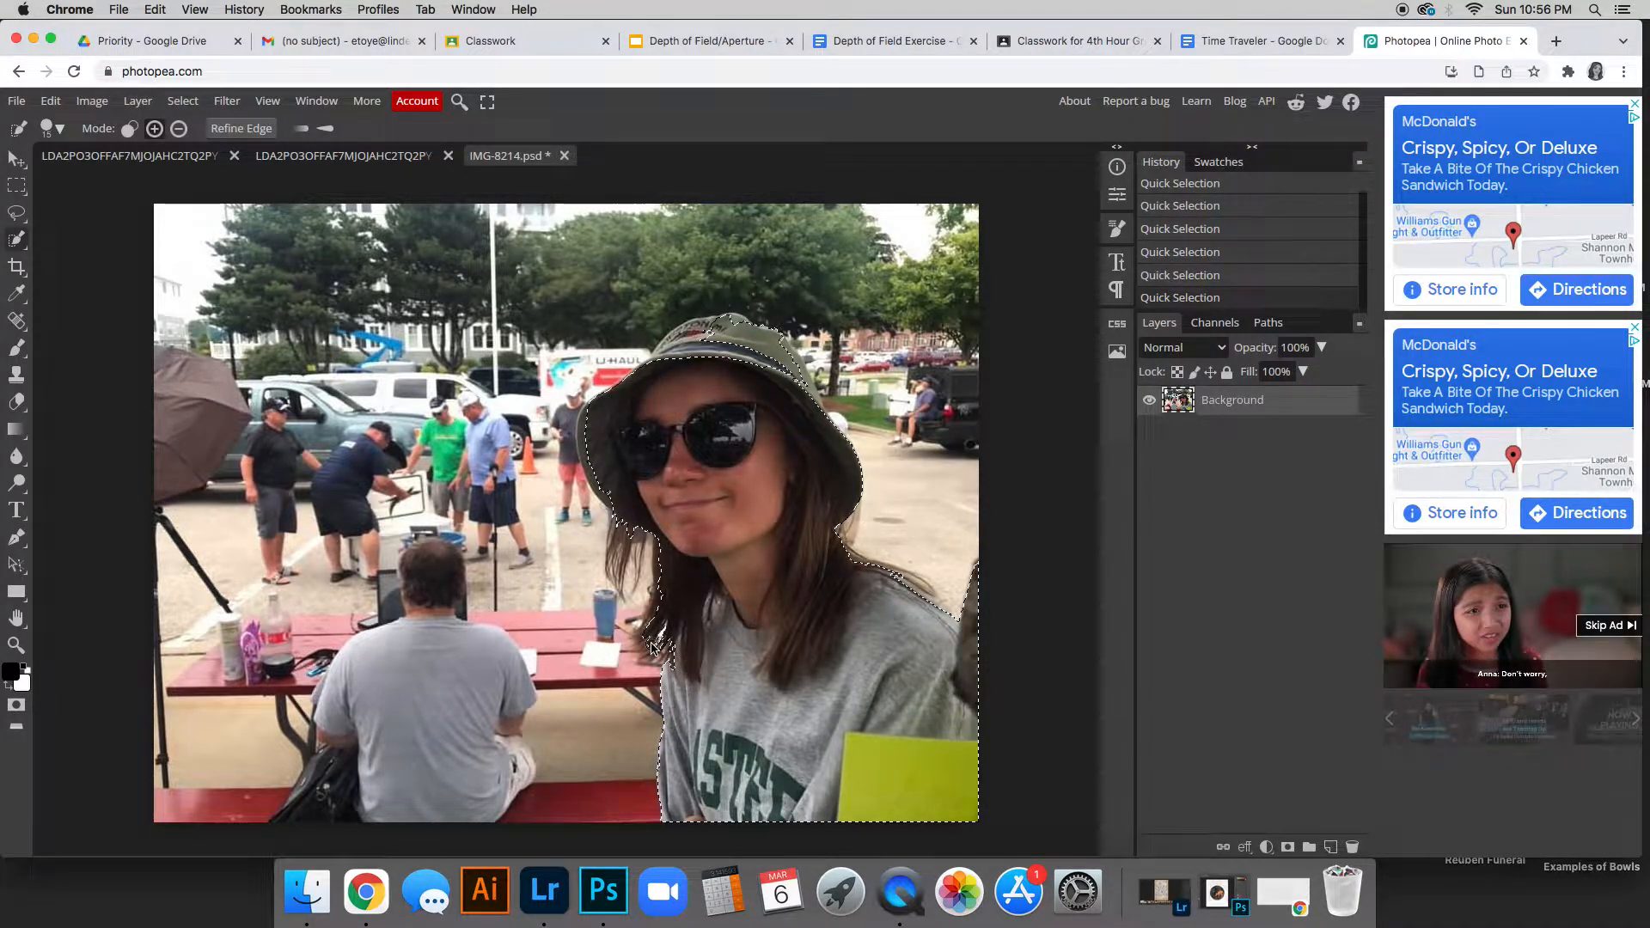
left_click(660, 612)
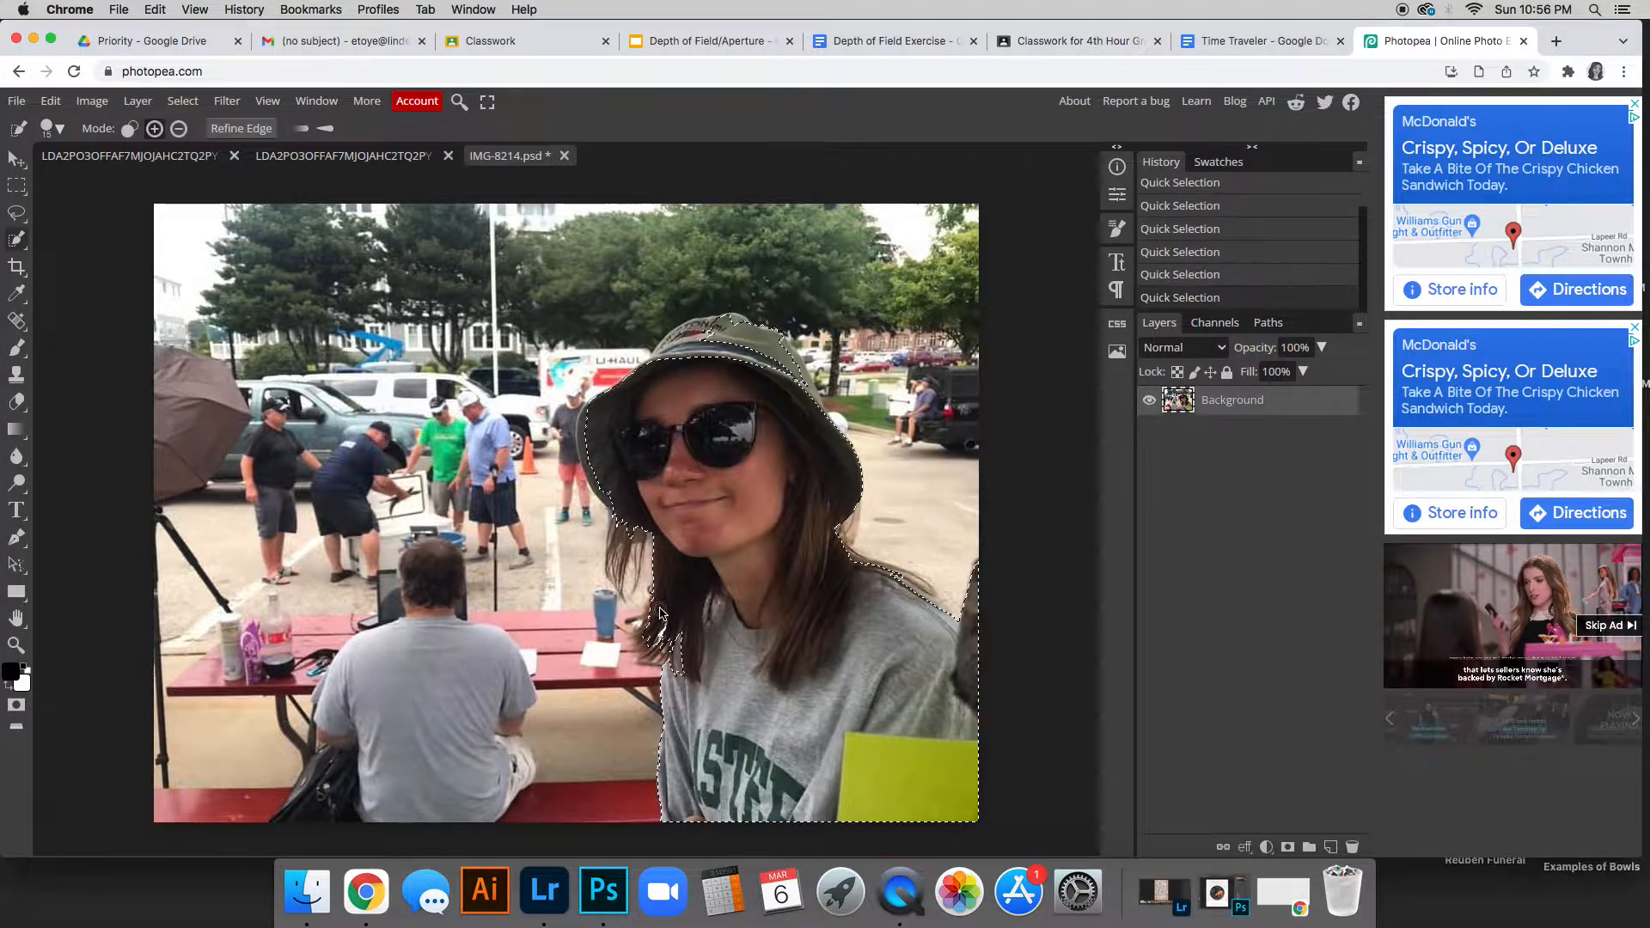
left_click(803, 384)
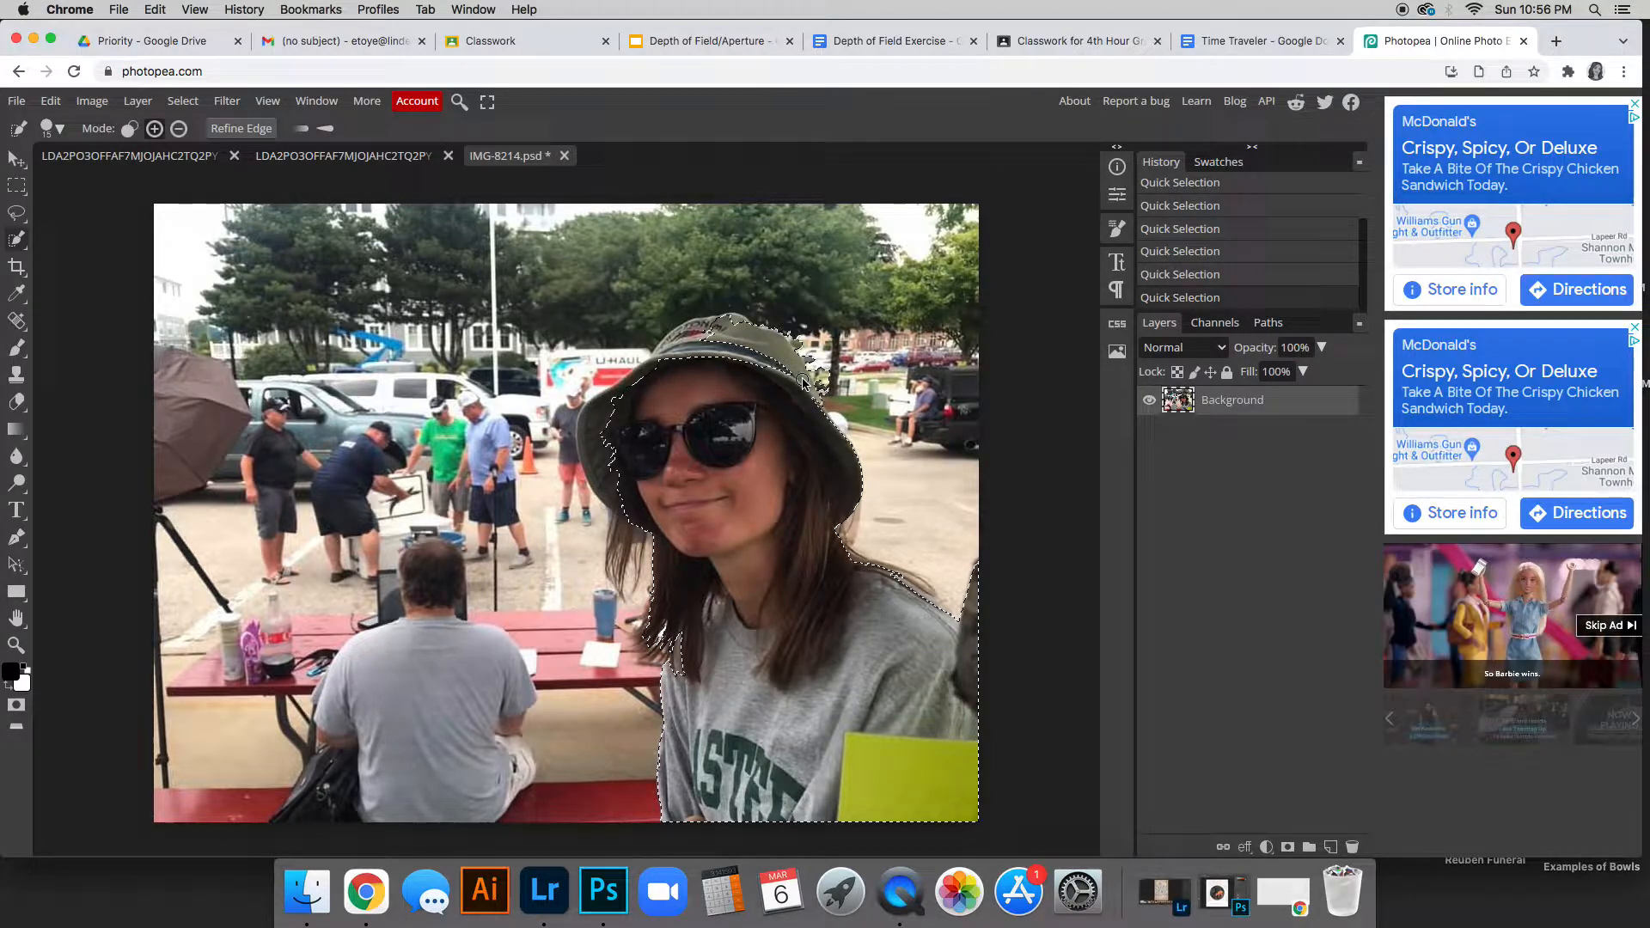
left_click(599, 426)
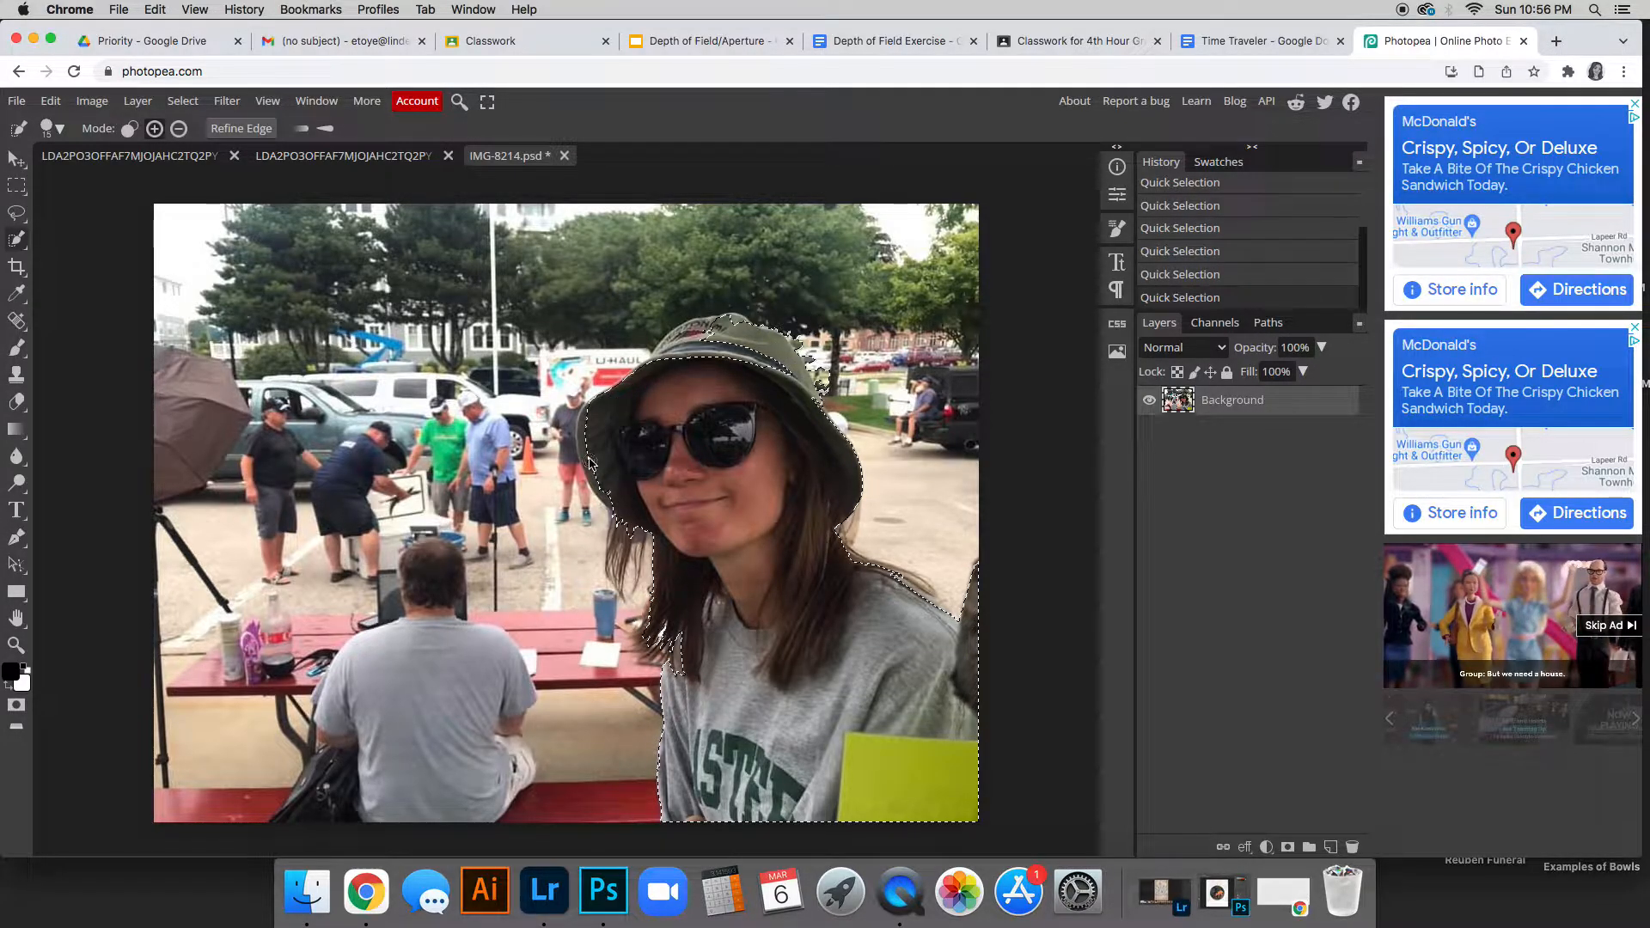
left_click(588, 460)
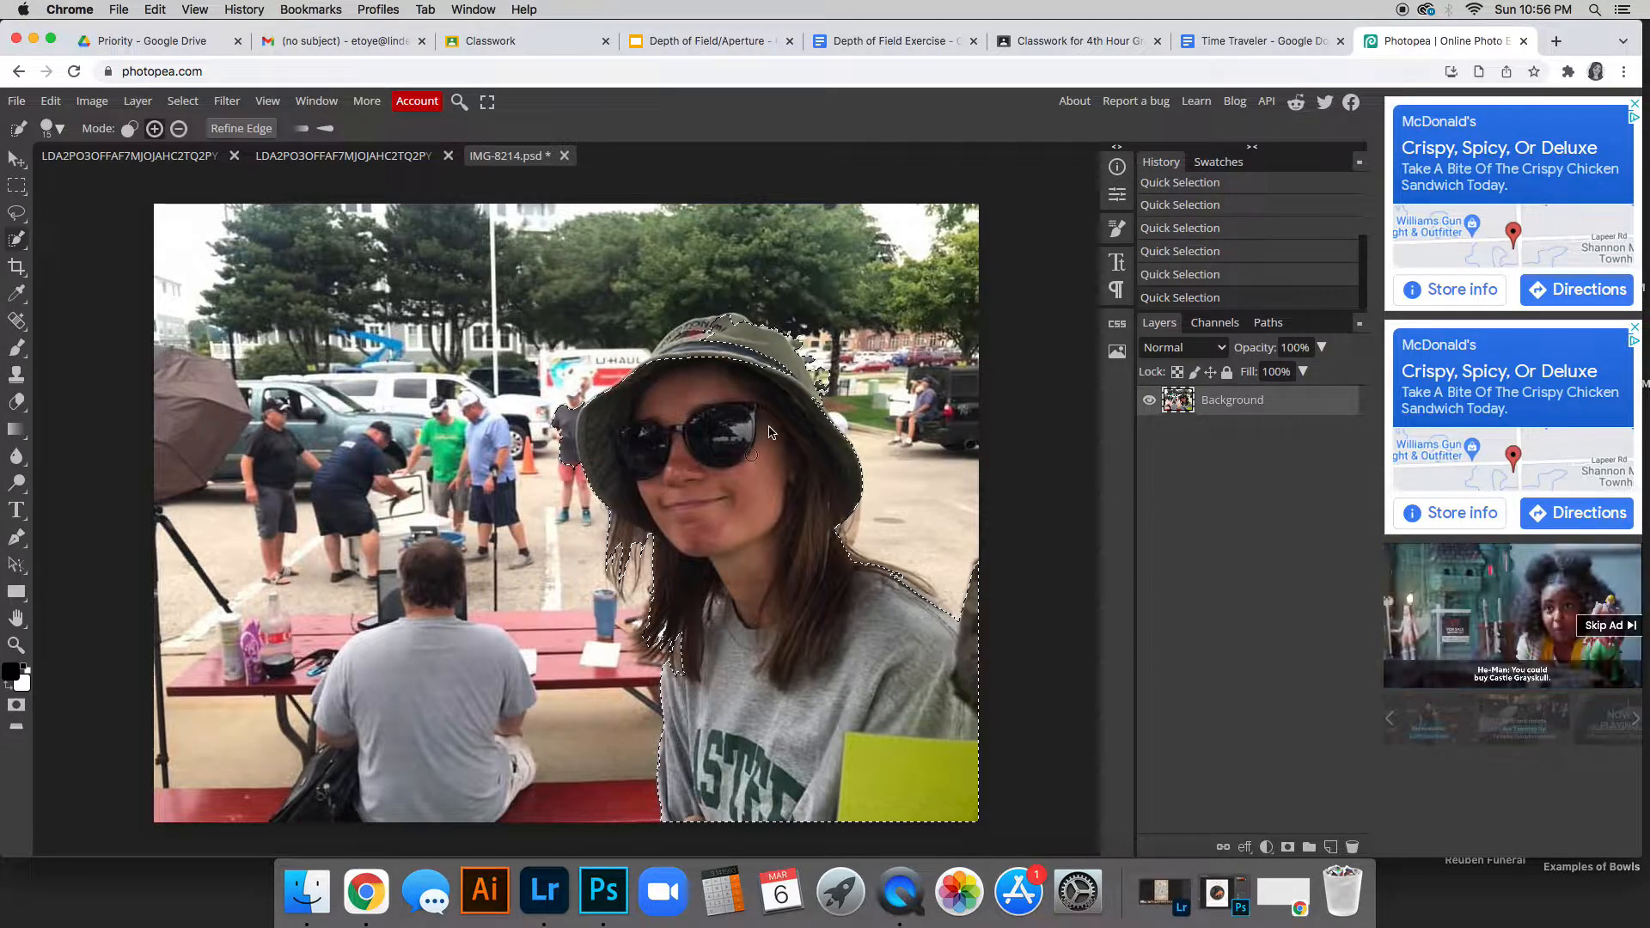
left_click(738, 325)
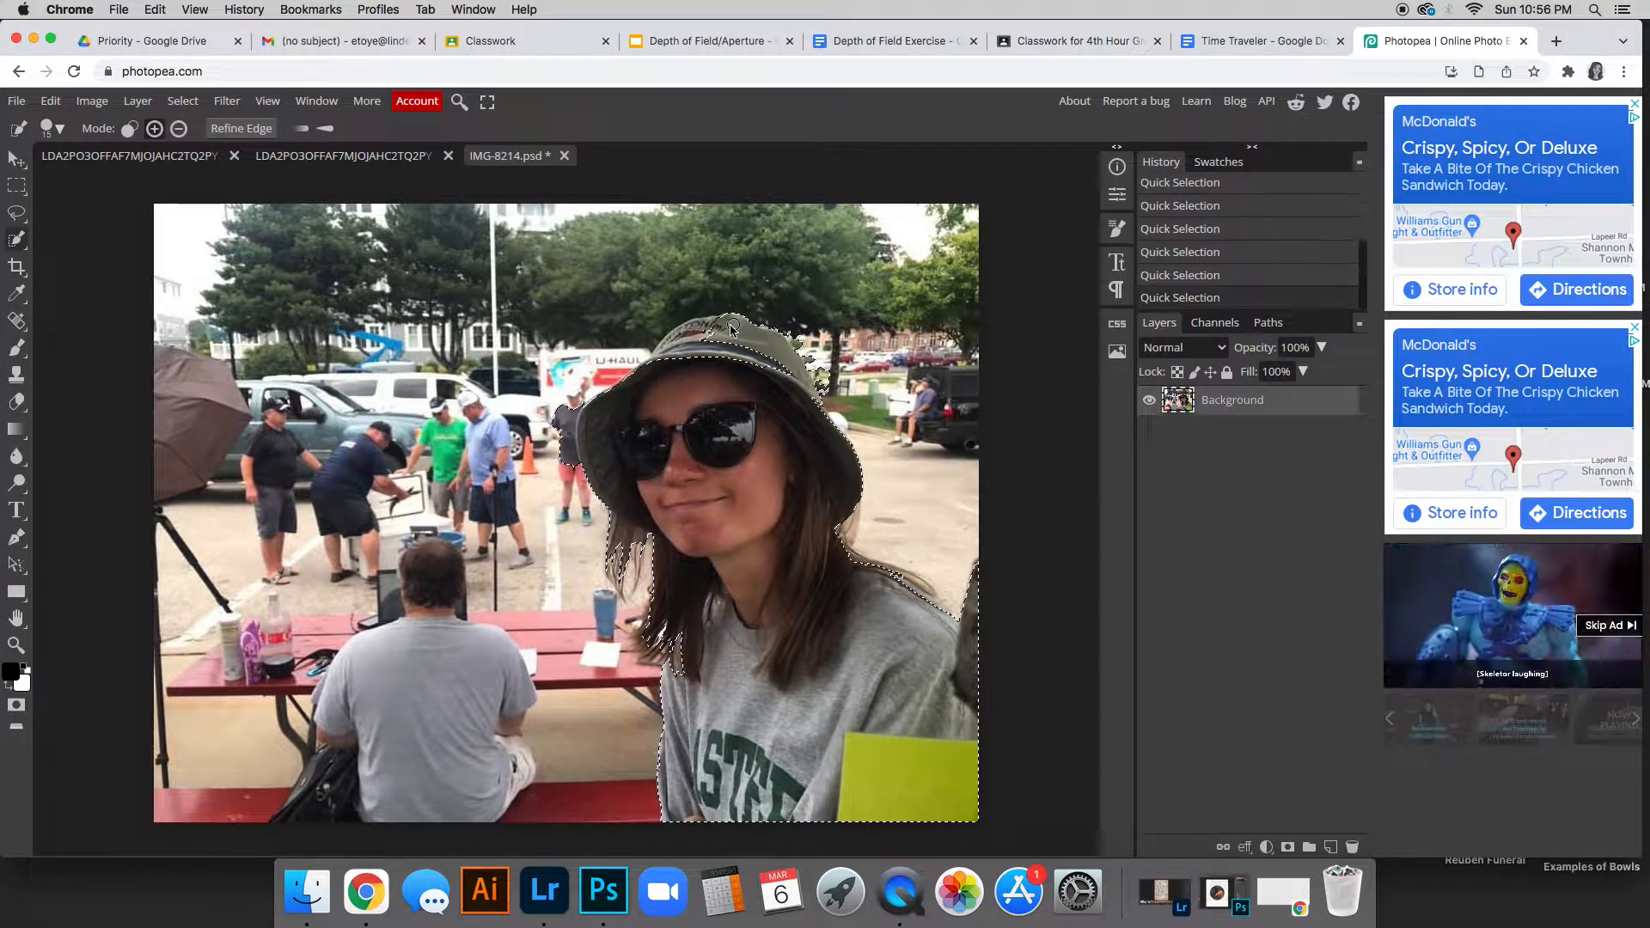
left_click(675, 342)
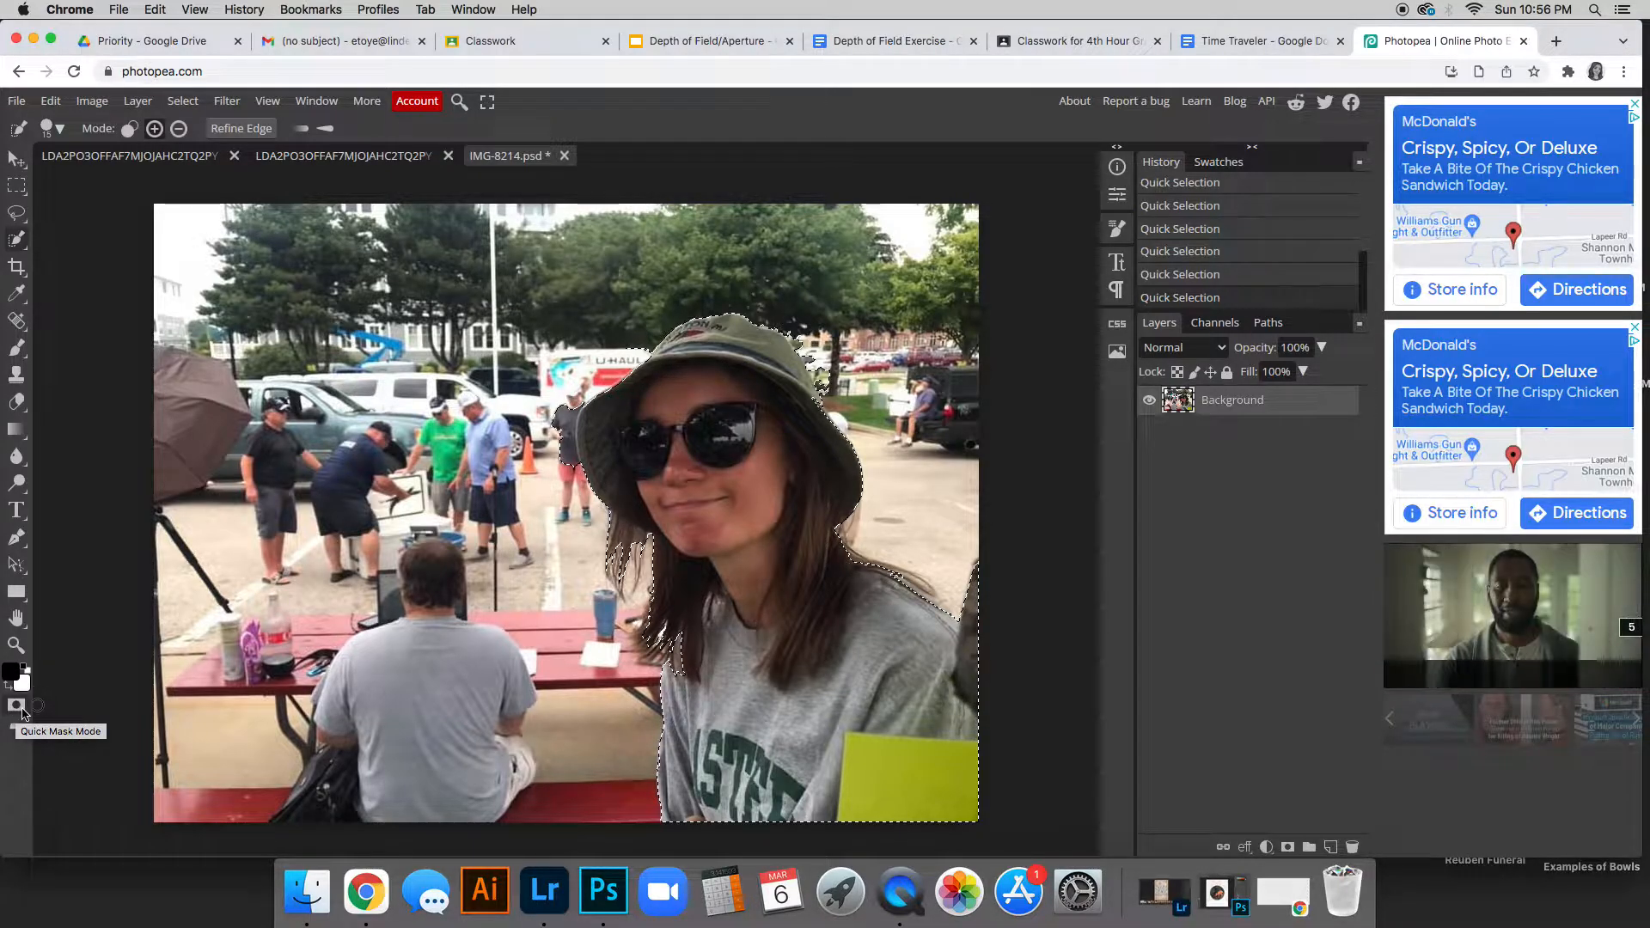
Look up "quick mask" in the command search and turn on Quick Mask Mode for the selection of the woman
left_click(459, 102)
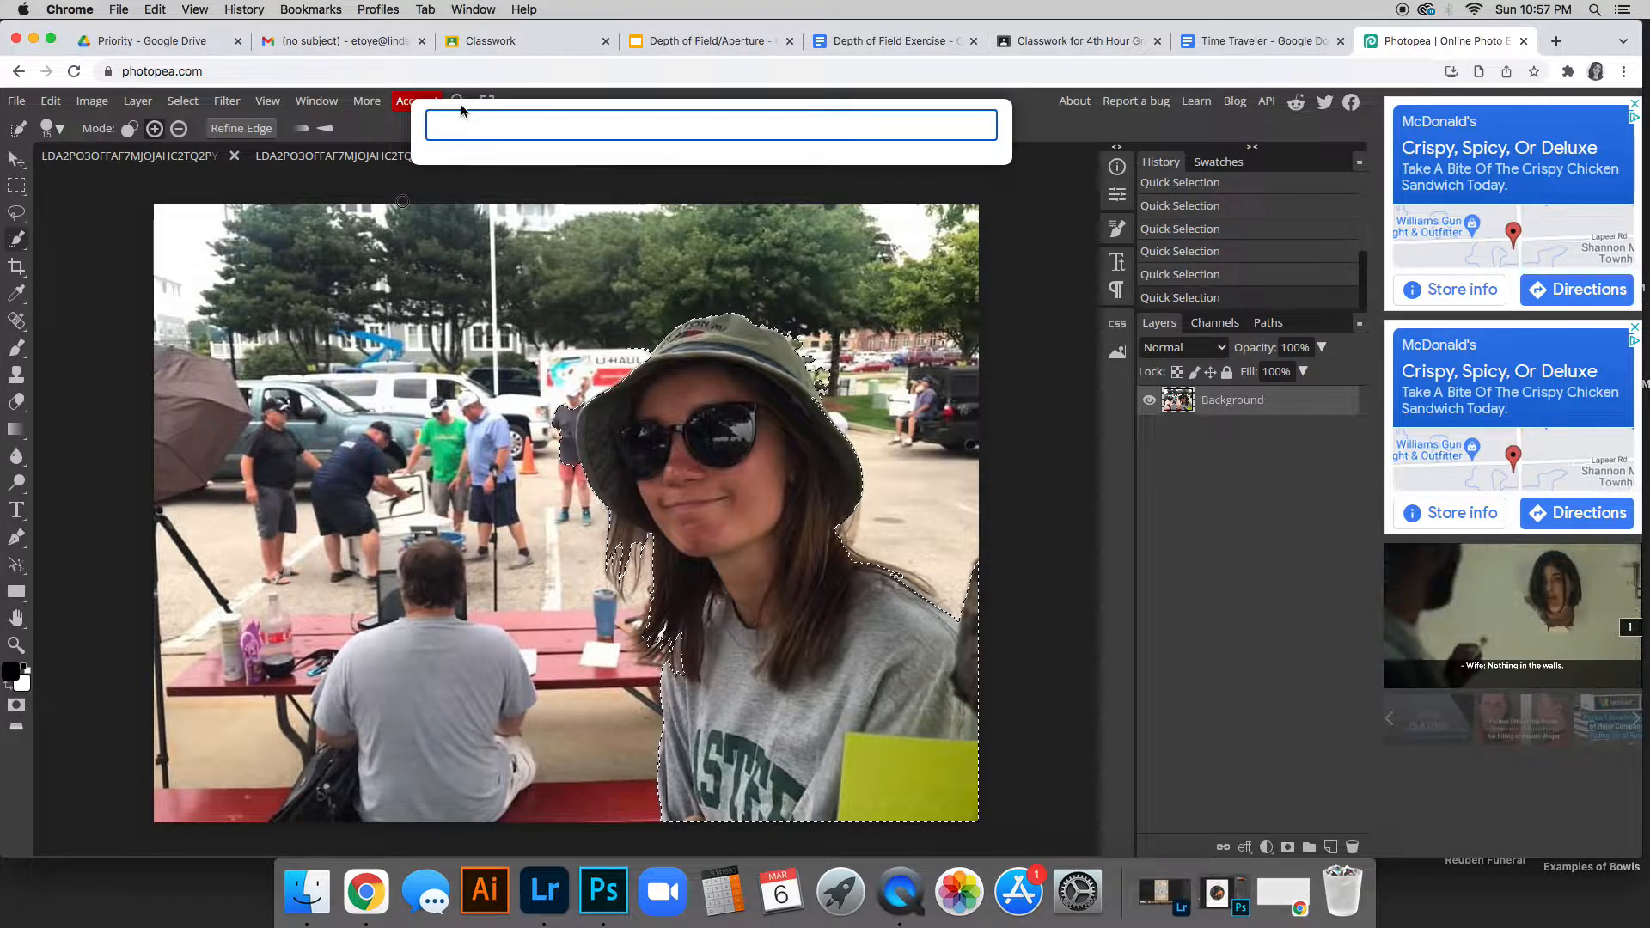
type("quick mask")
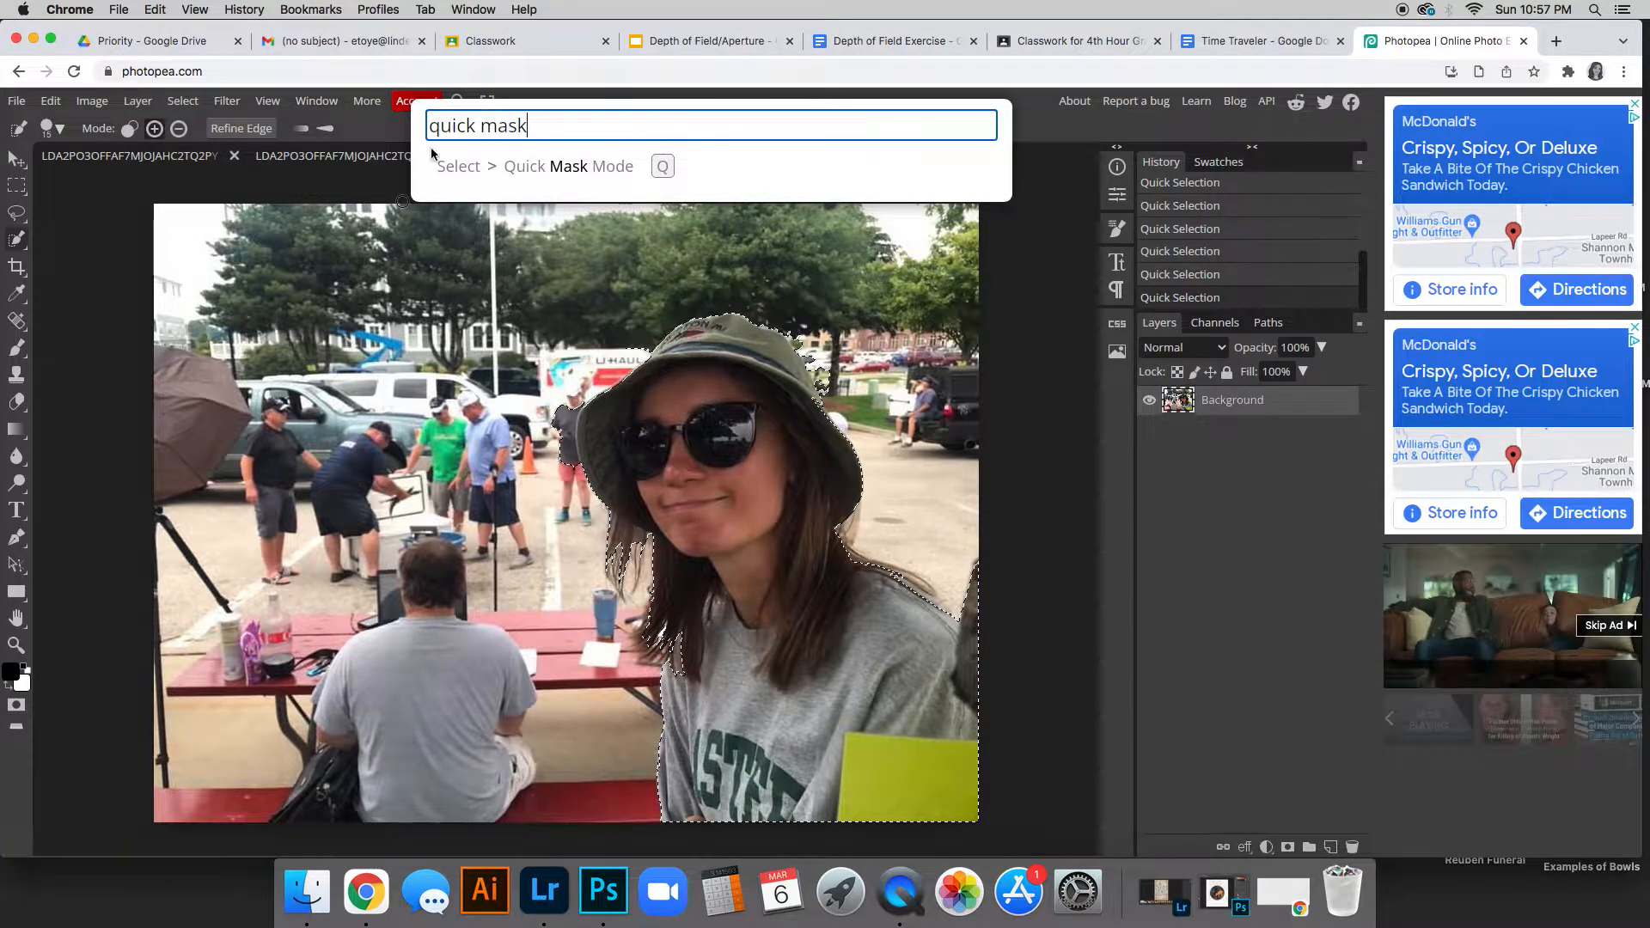
left_click(8, 708)
left_click(8, 709)
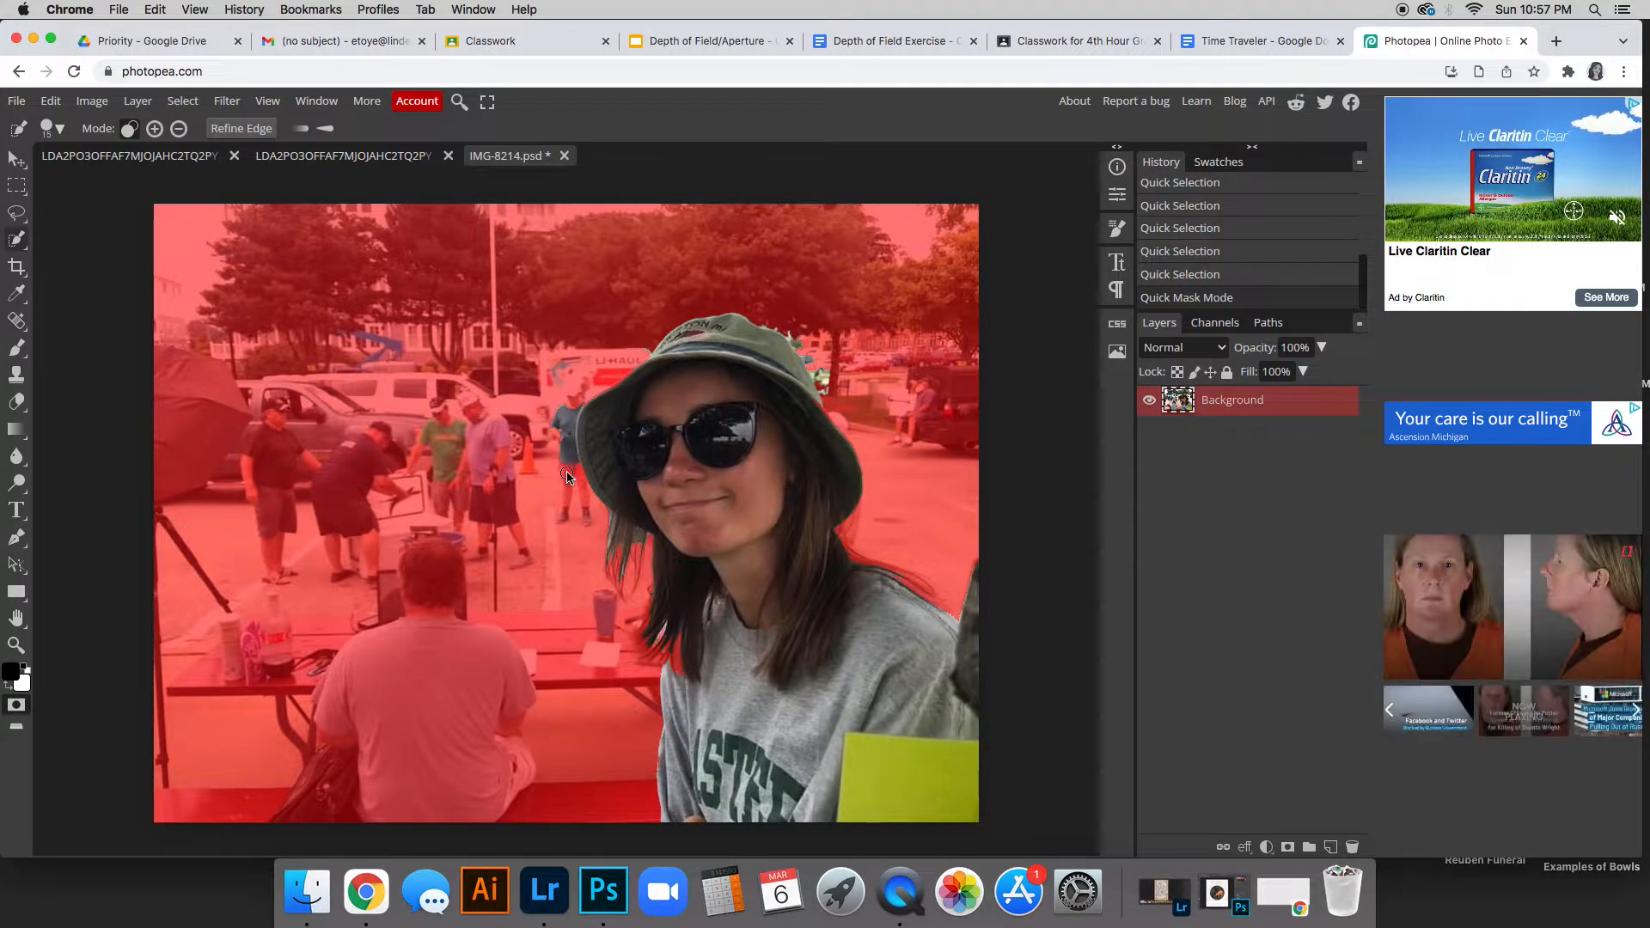
Paint the quick mask with the Brush over the unmasked background beside both sides of the hat, carrying one stroke across the brim
key("b")
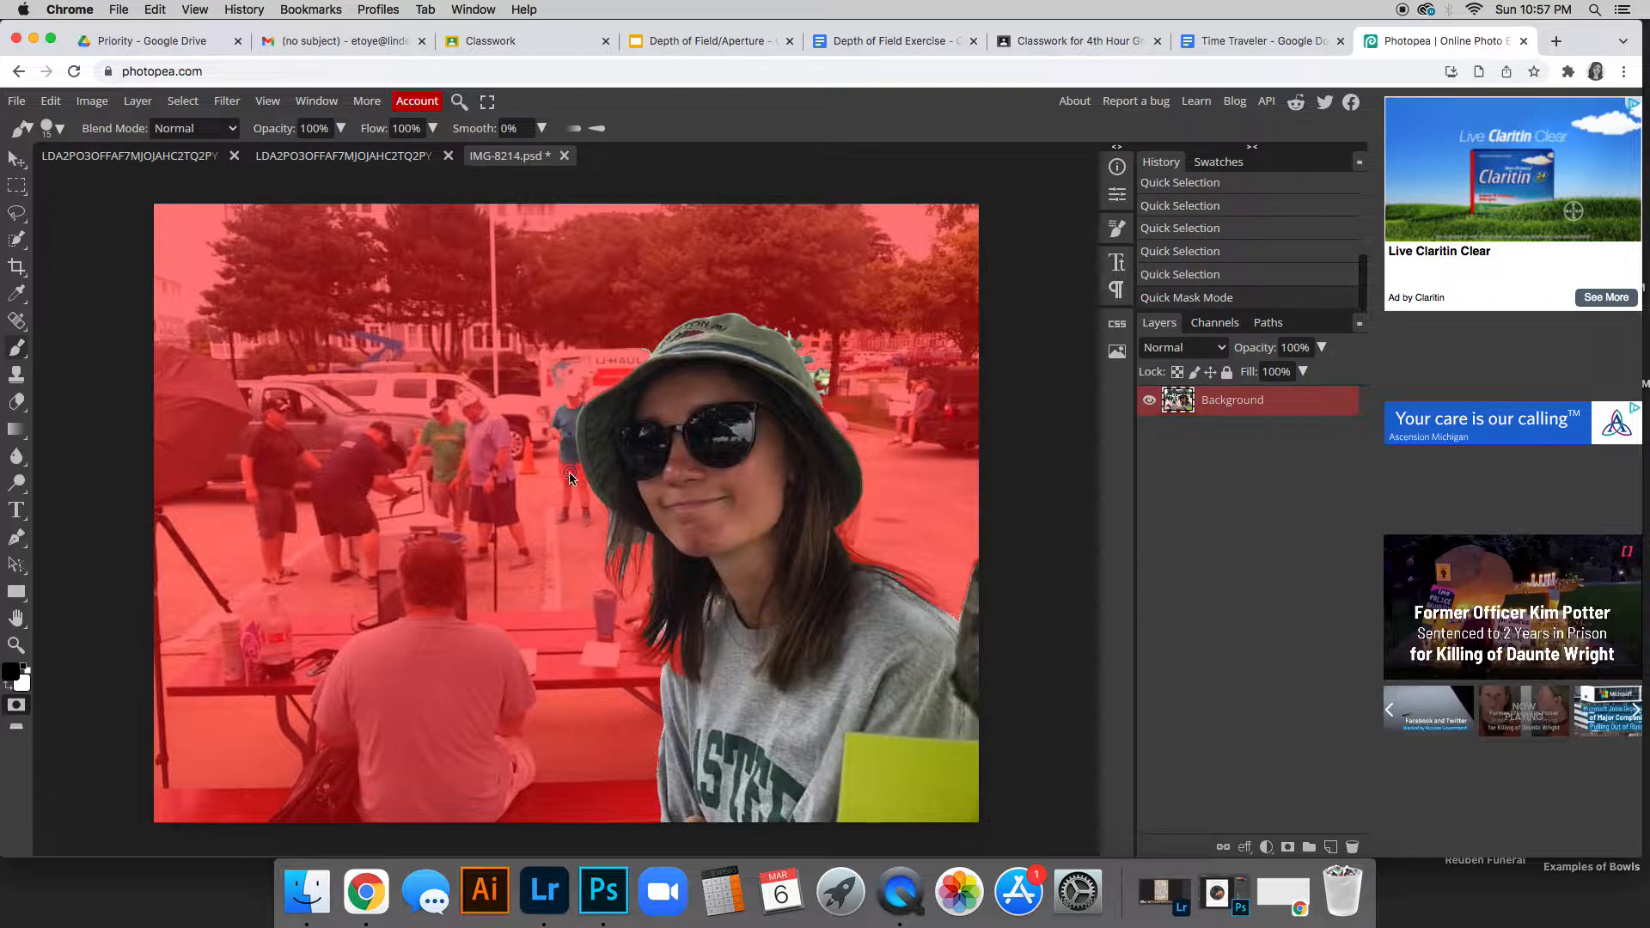
left_click_drag(566, 453, 564, 402)
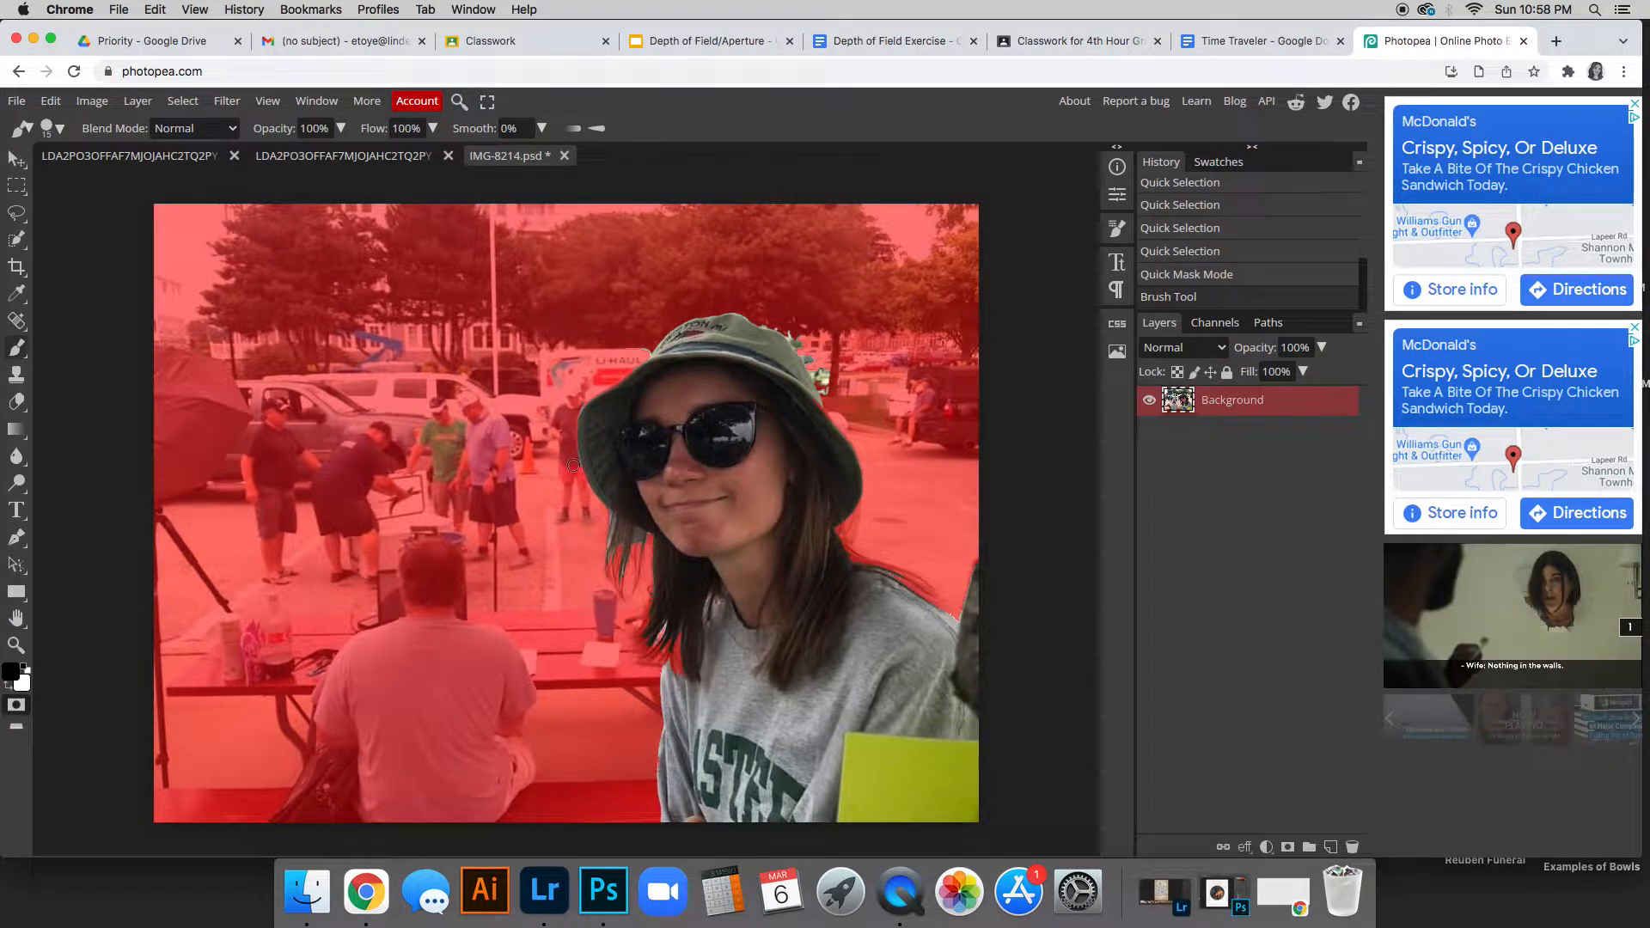
left_click(562, 371)
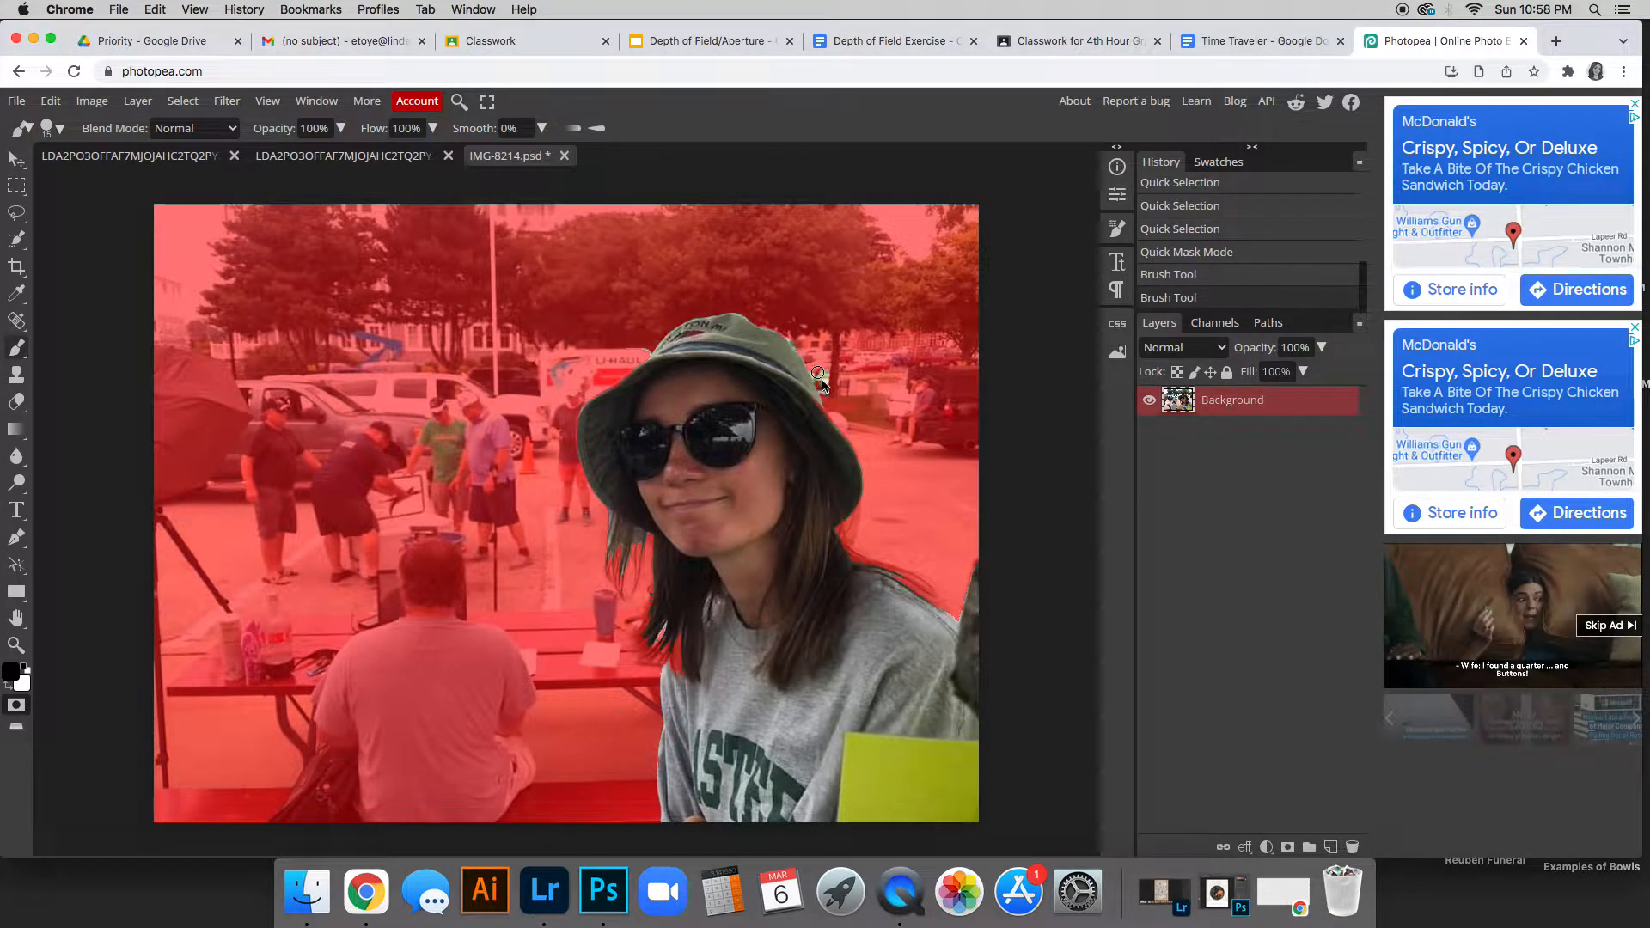
mouse_move(823, 378)
left_mouse_down()
mouse_move(796, 340)
mouse_move(835, 395)
left_mouse_up()
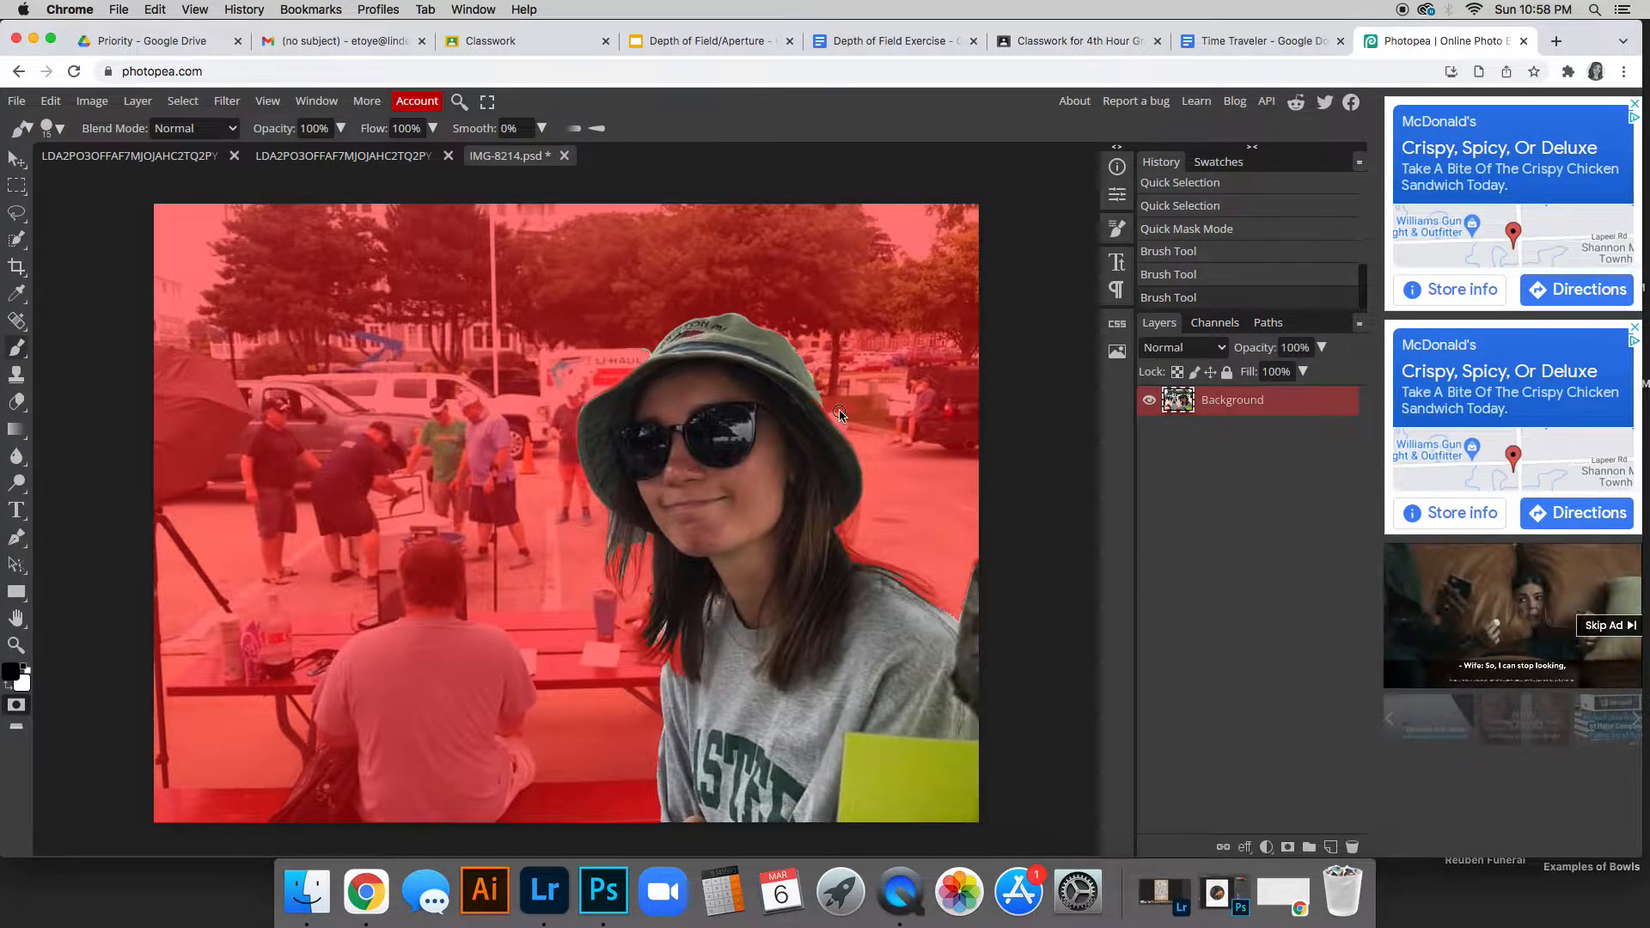
left_click_drag(835, 398, 778, 398)
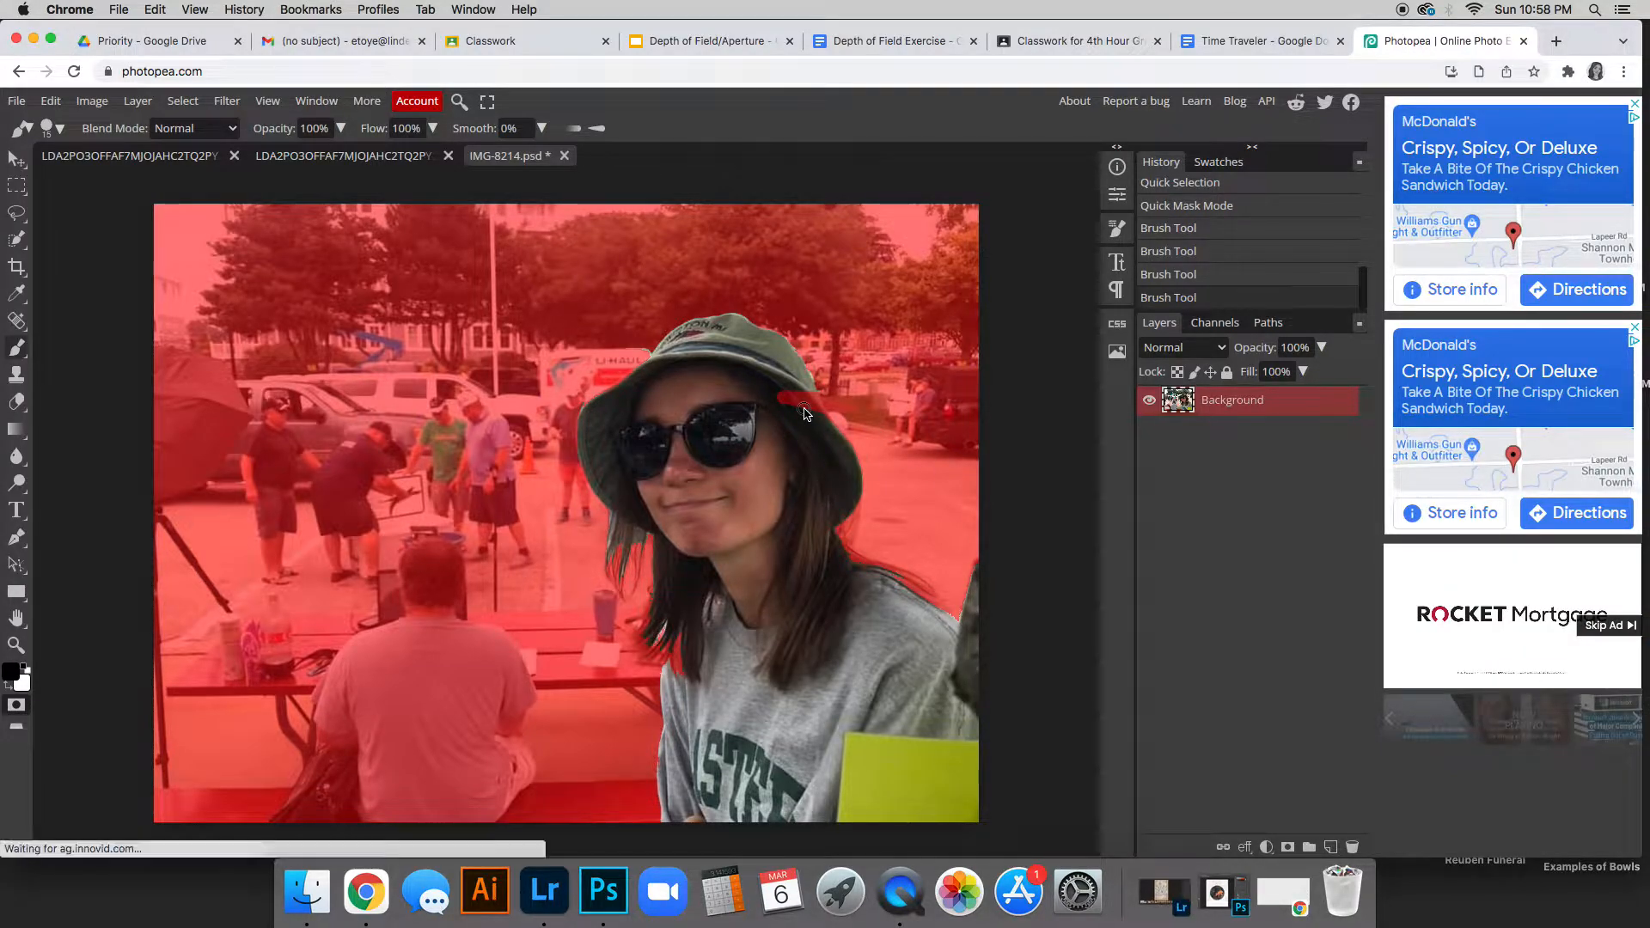
Erase the mask painted over the hat brim near the sunglasses, using an enlarged Eraser
key("e")
left_click_drag(775, 393, 792, 406)
key("bracketright")
key("bracketright")
key("bracketright")
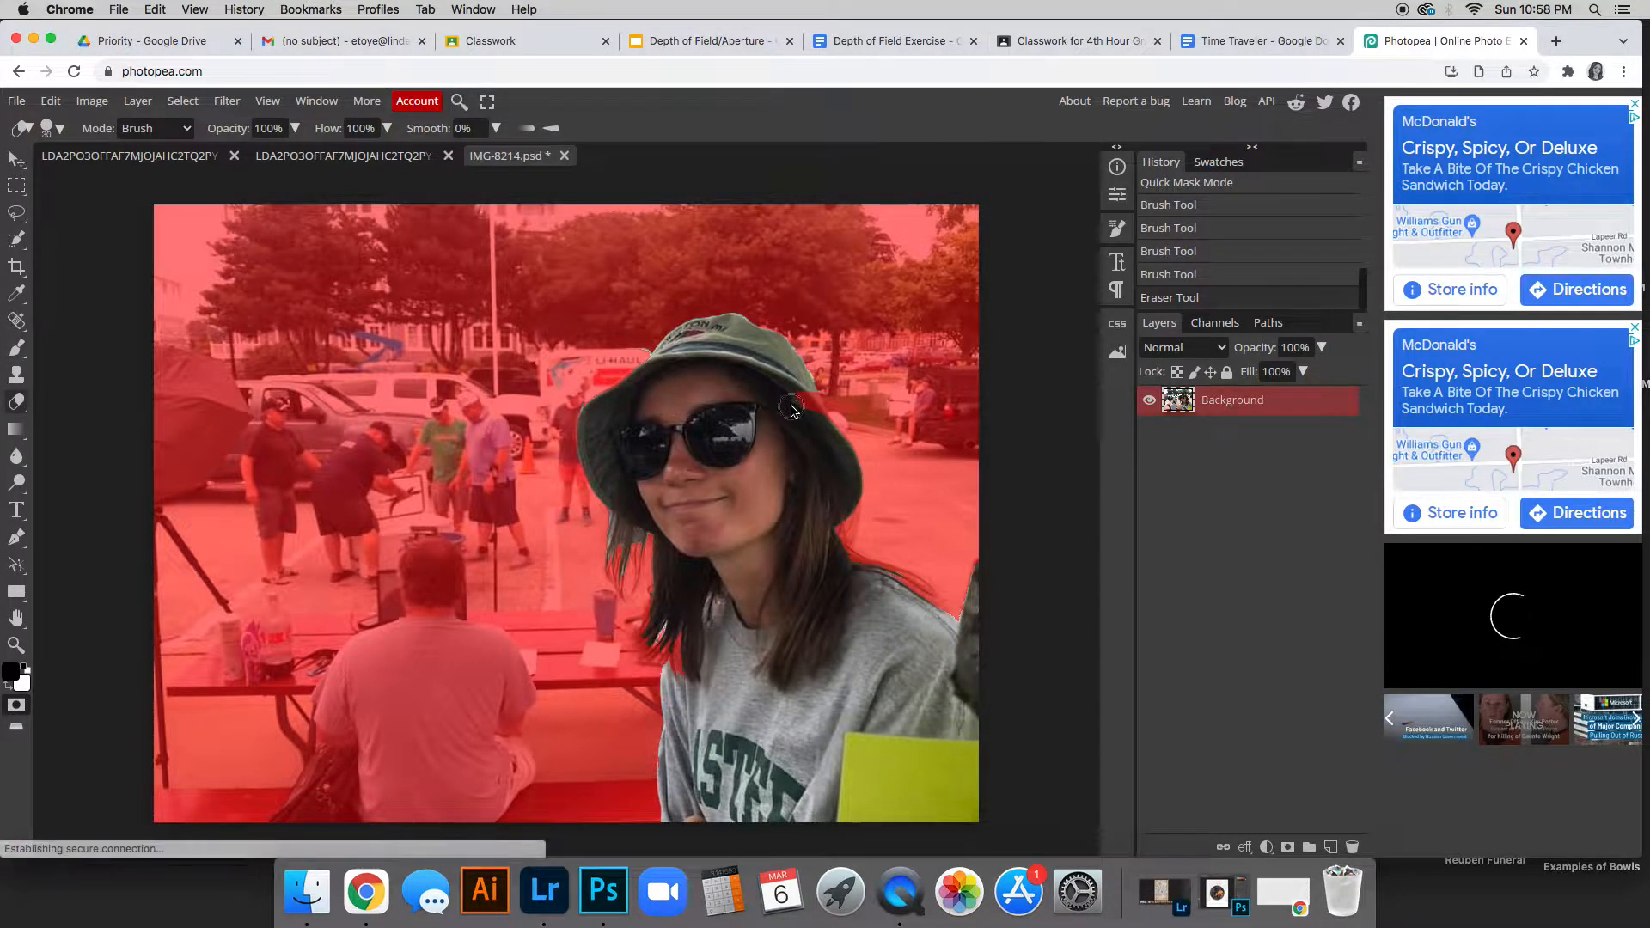
key("bracketright")
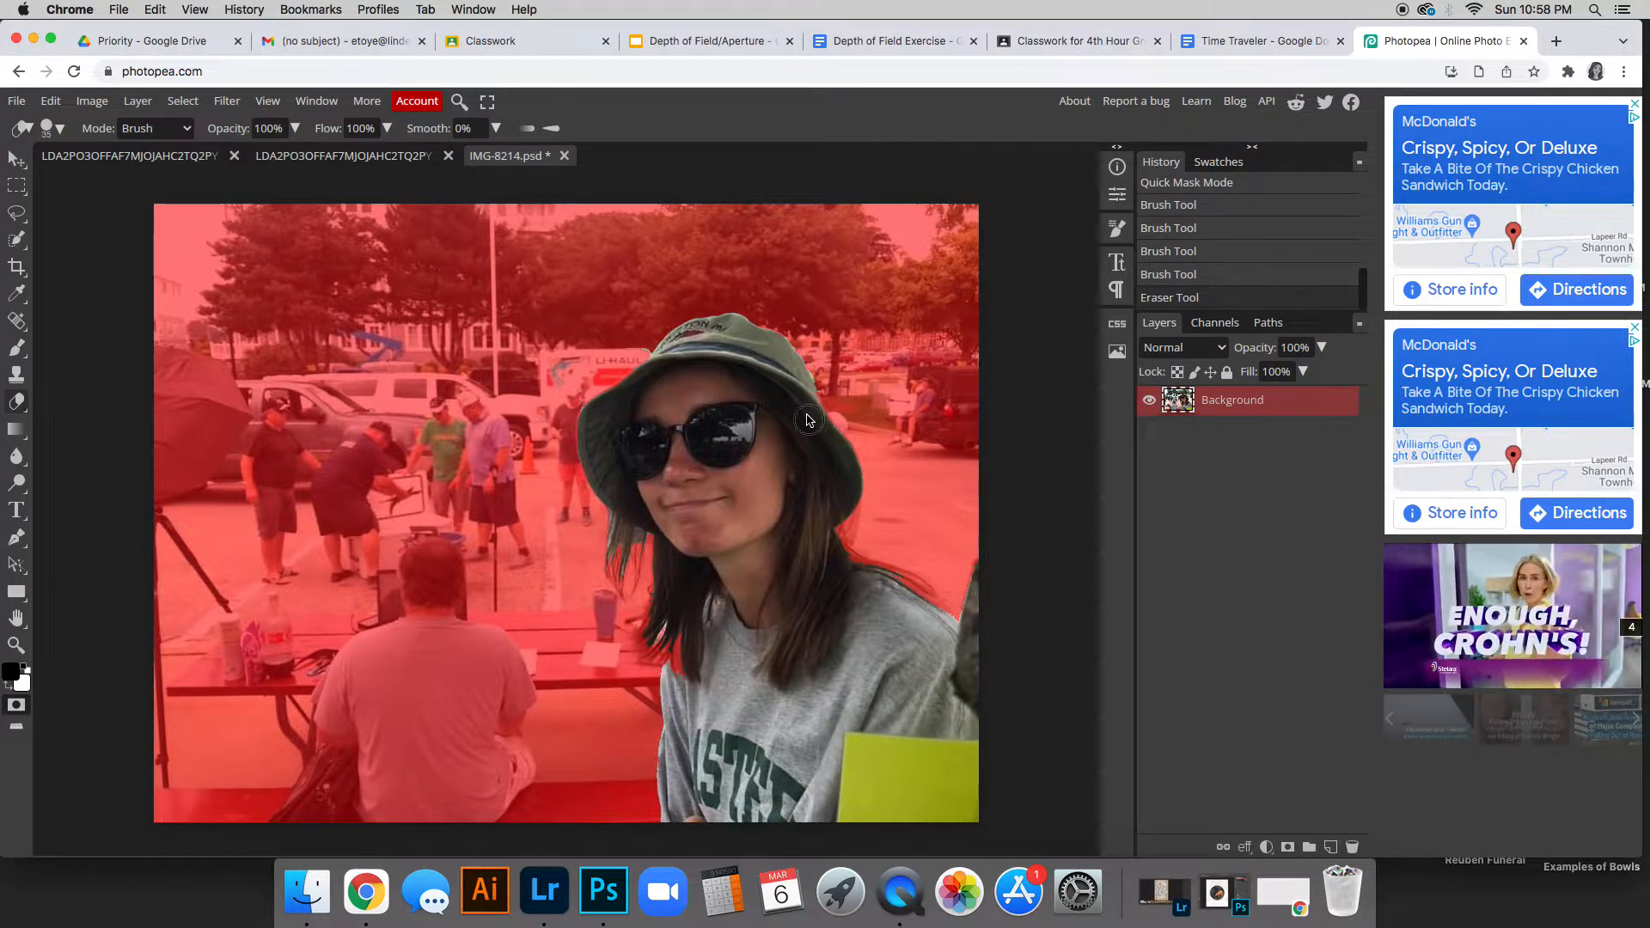
left_click_drag(823, 439, 807, 402)
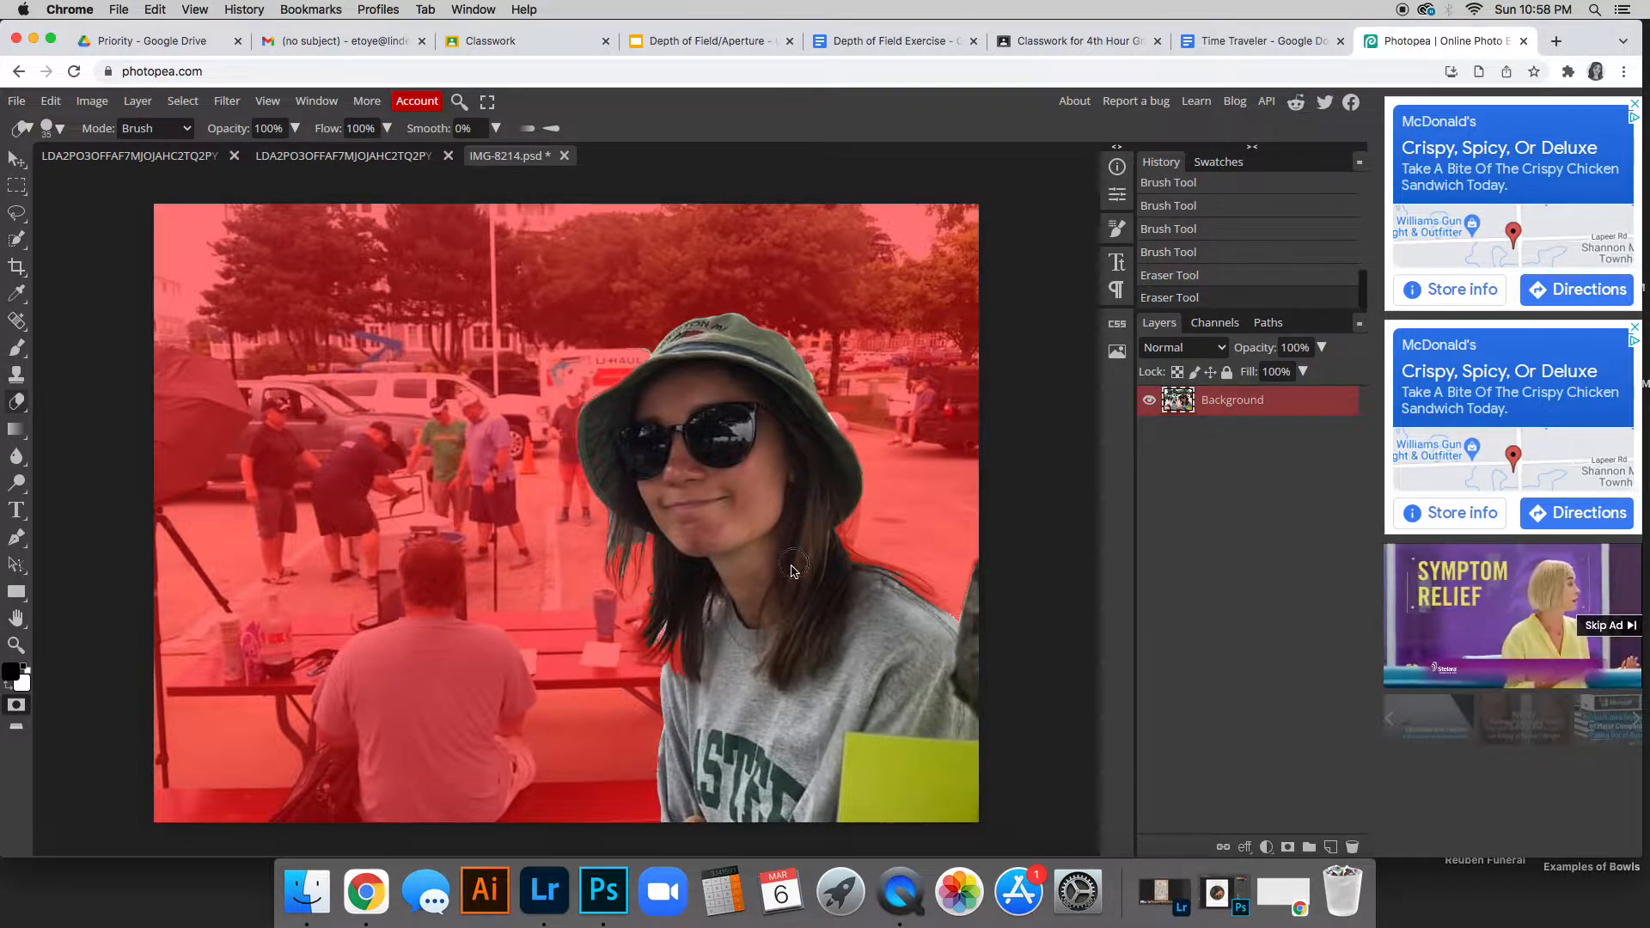
Erase the mask from the hair strands over the sweatshirt and along the face, shrinking the Eraser for the outer hair edge
mouse_move(688, 643)
left_mouse_down()
mouse_move(695, 681)
mouse_move(693, 660)
left_mouse_up()
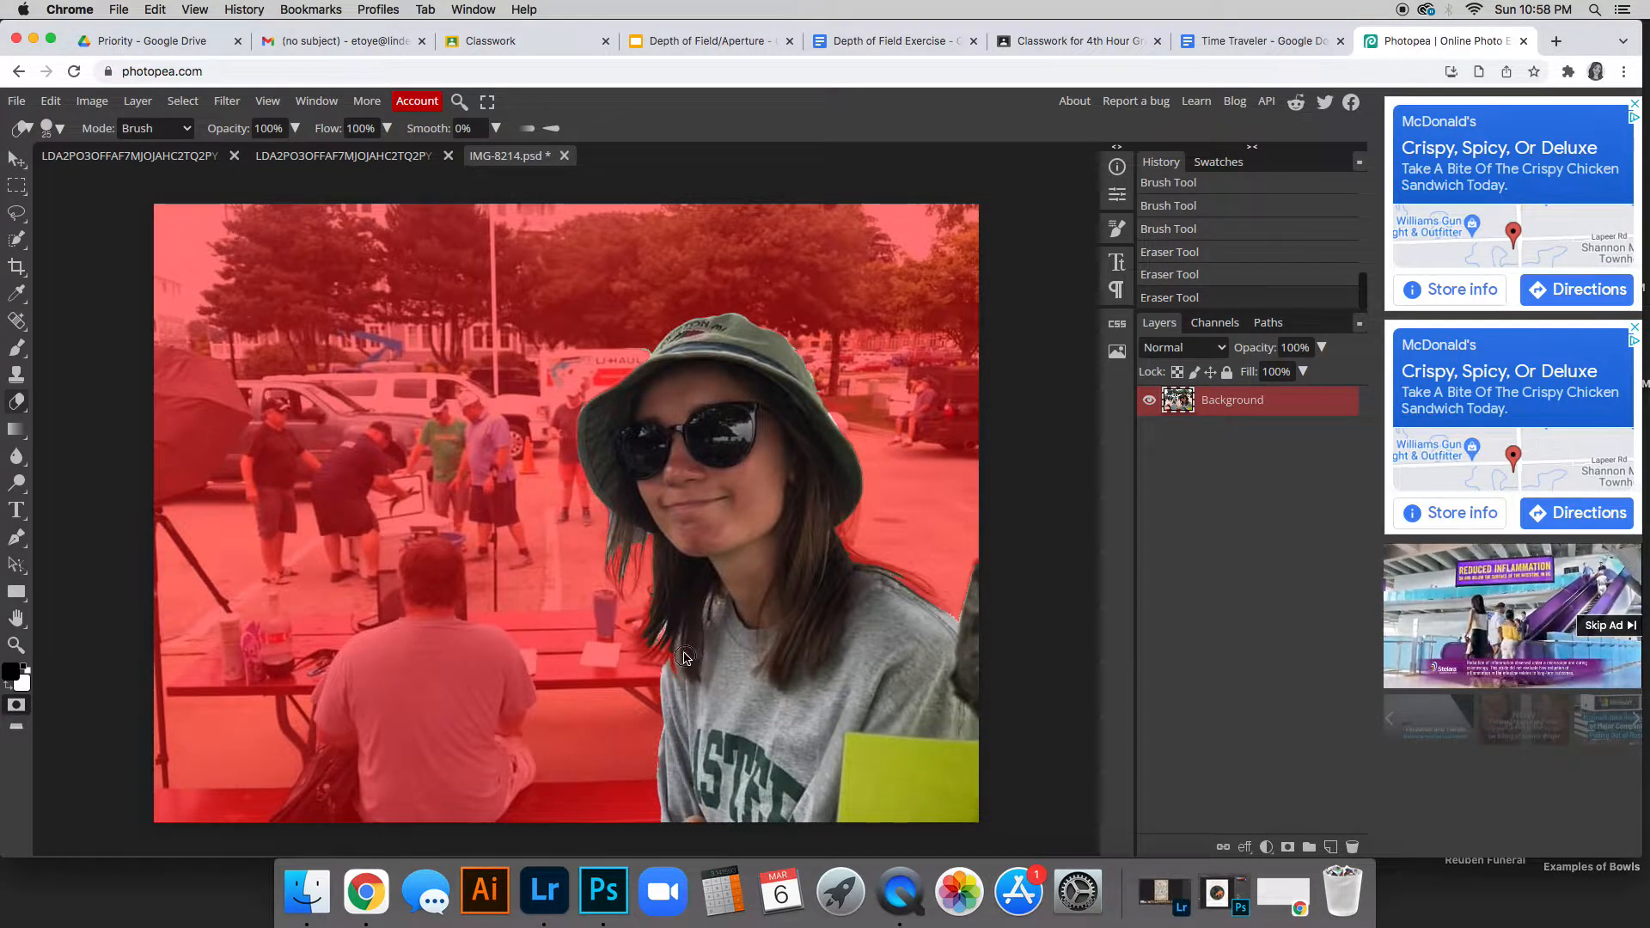
key("[")
key("[")
key("[")
key("[")
key("[")
key("[")
mouse_move(650, 662)
left_mouse_down()
mouse_move(679, 652)
mouse_move(672, 674)
mouse_move(681, 624)
mouse_move(631, 641)
mouse_move(666, 552)
left_mouse_up()
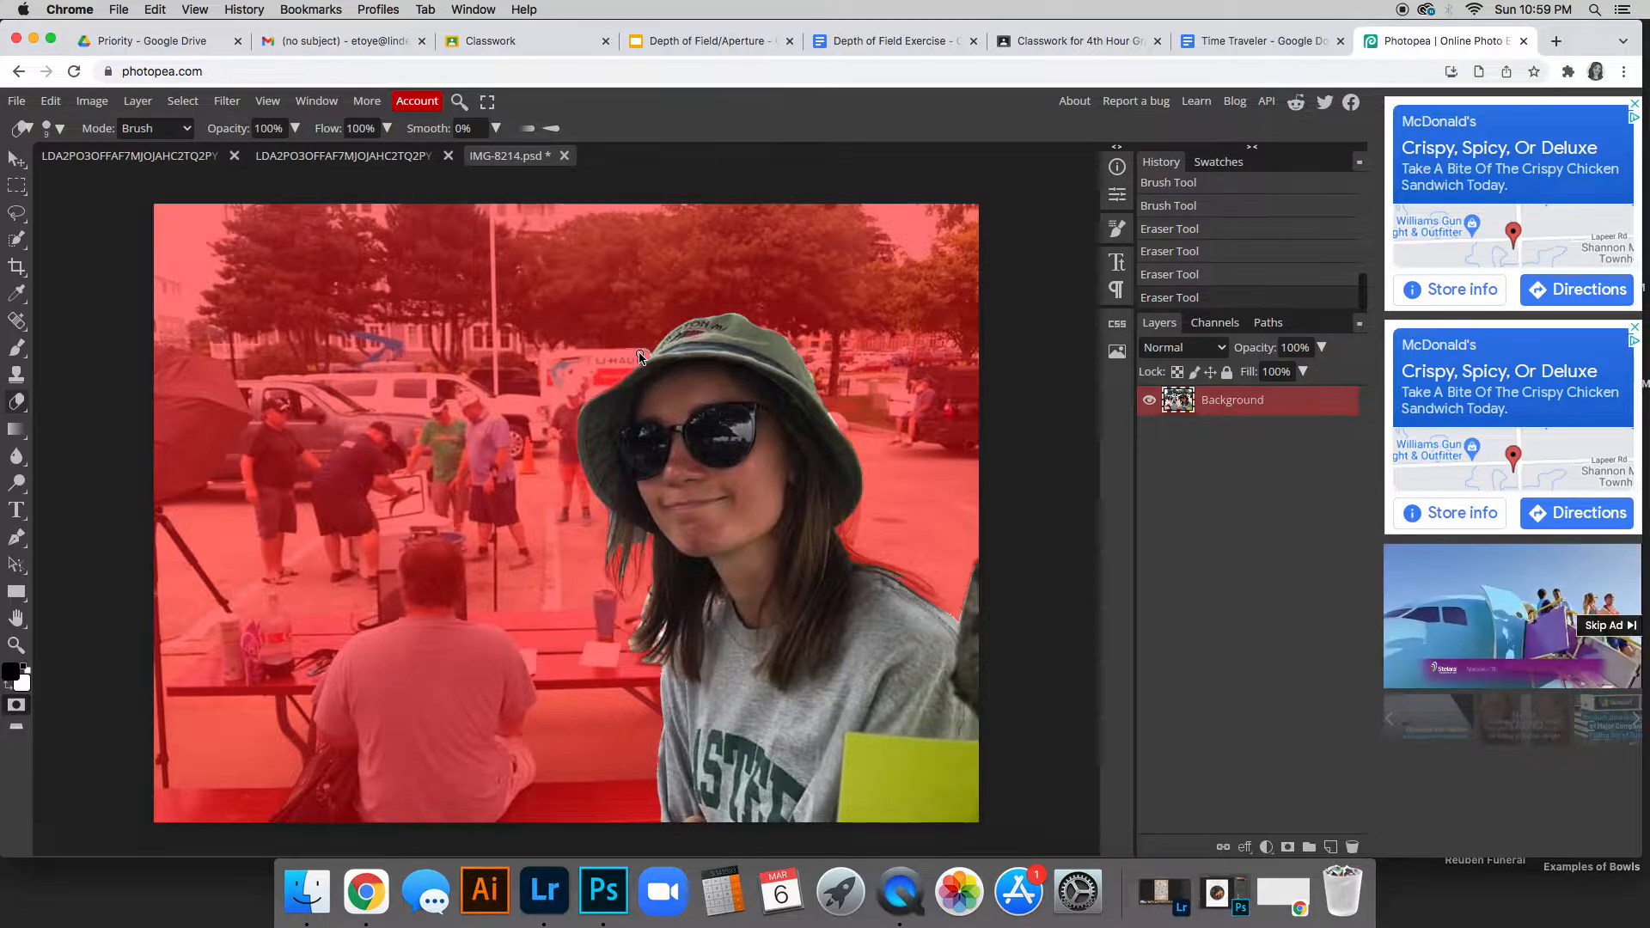
Touch up the quick mask with the Brush beside the hat brim and the outer hair tips, and exit Quick Mask Mode
key("b")
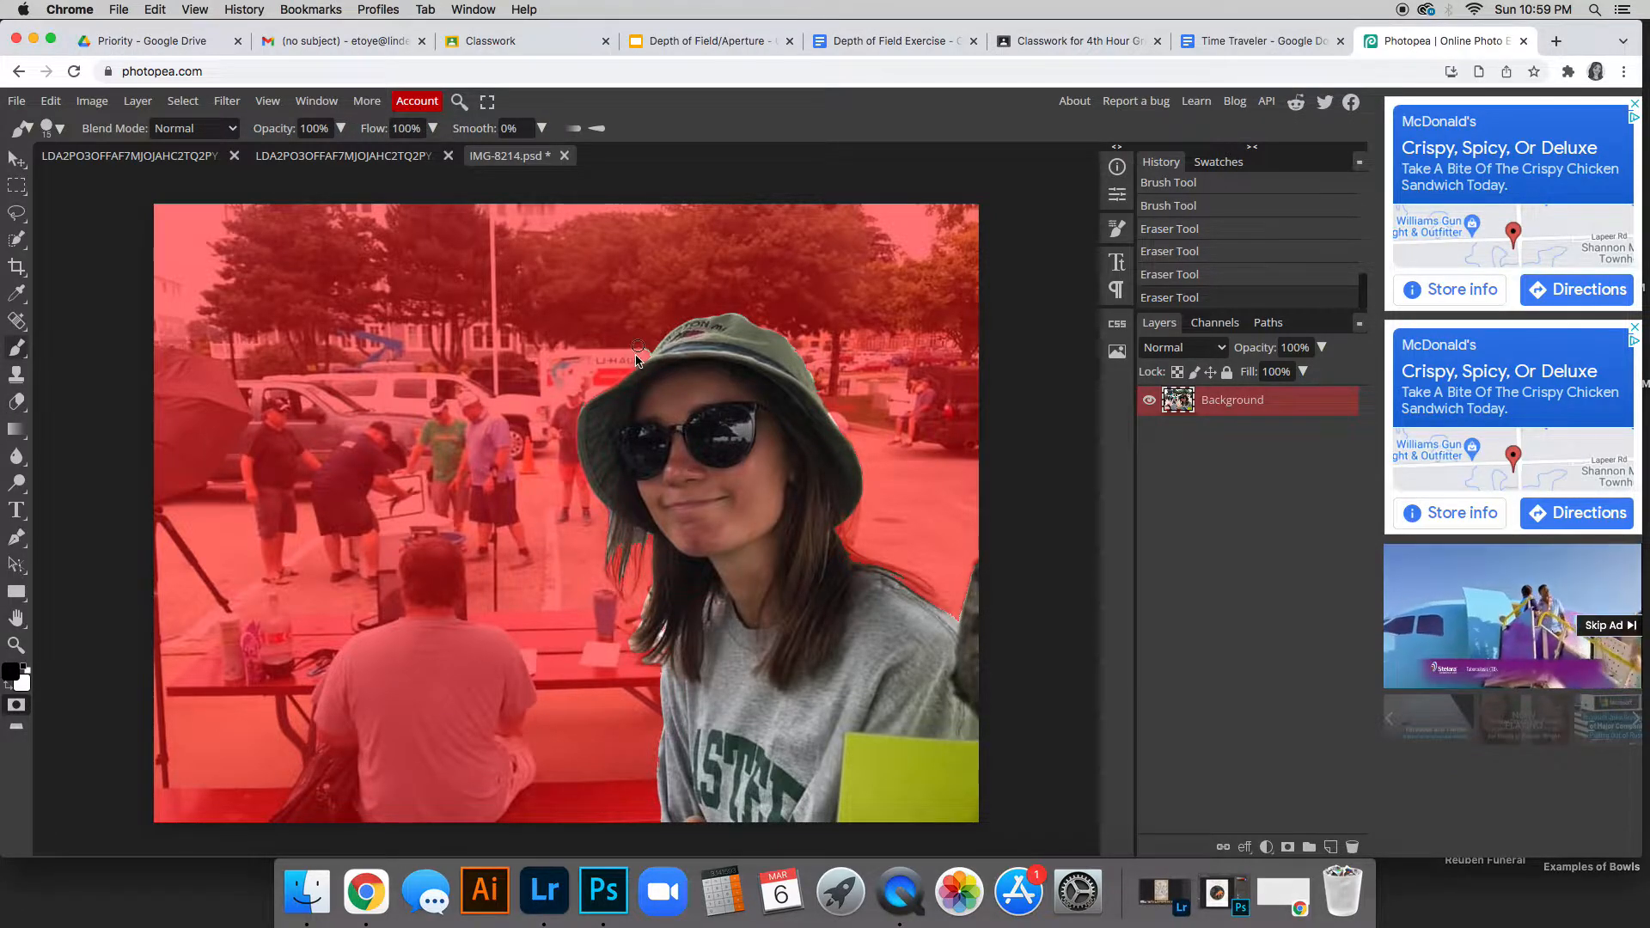
left_click_drag(638, 351, 612, 377)
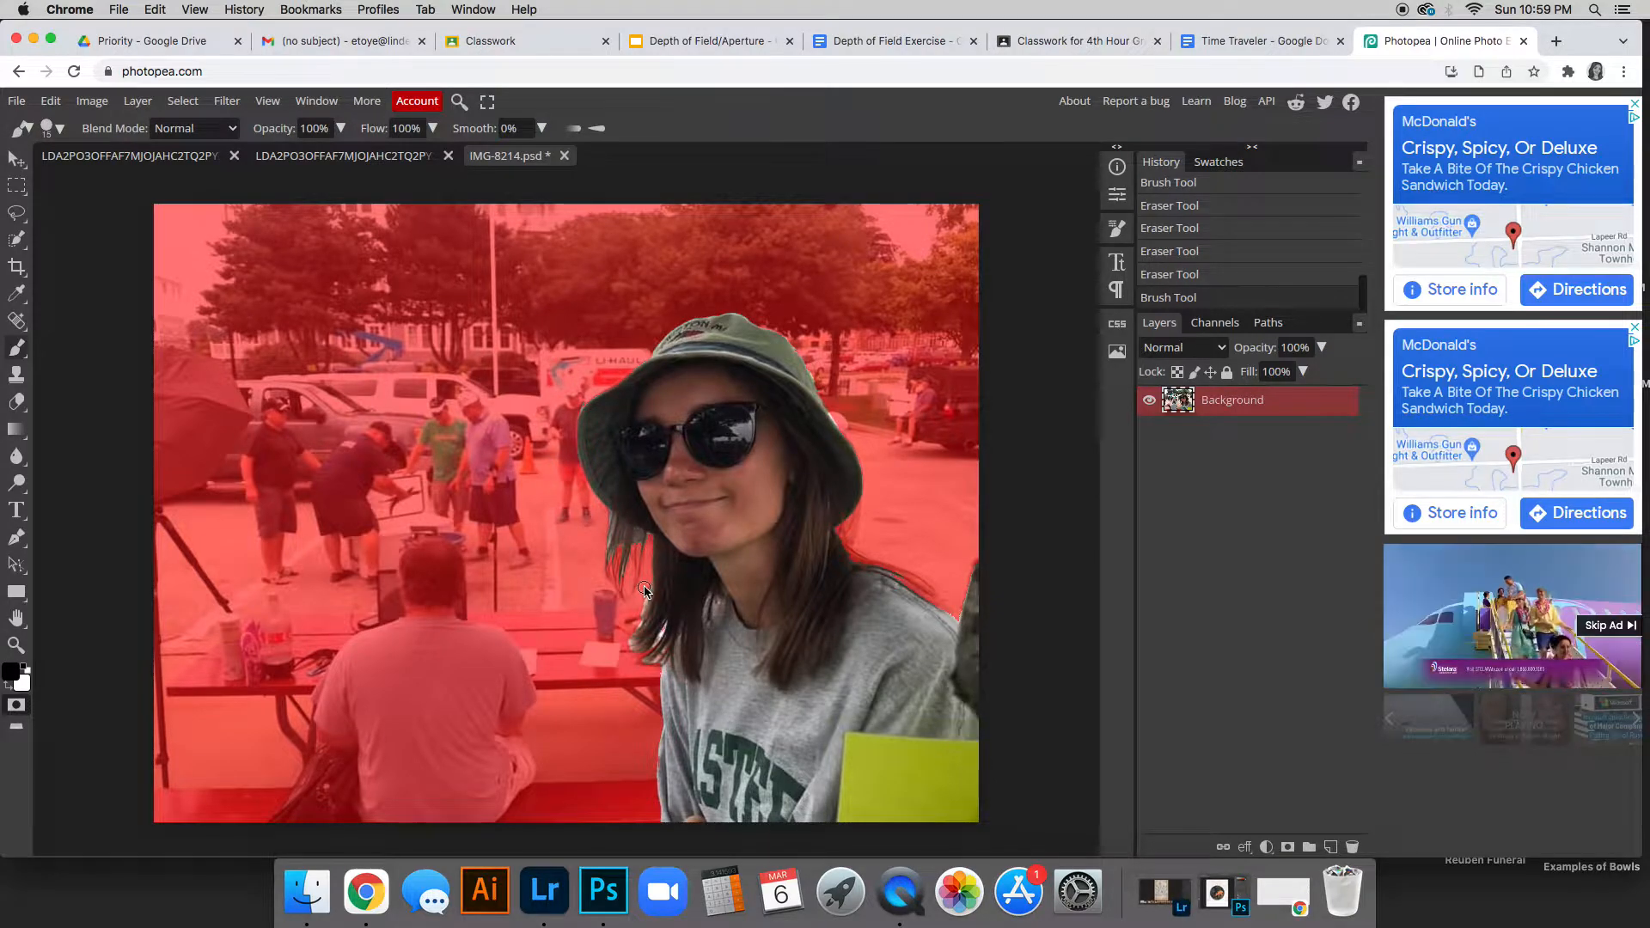
left_click_drag(631, 626, 623, 636)
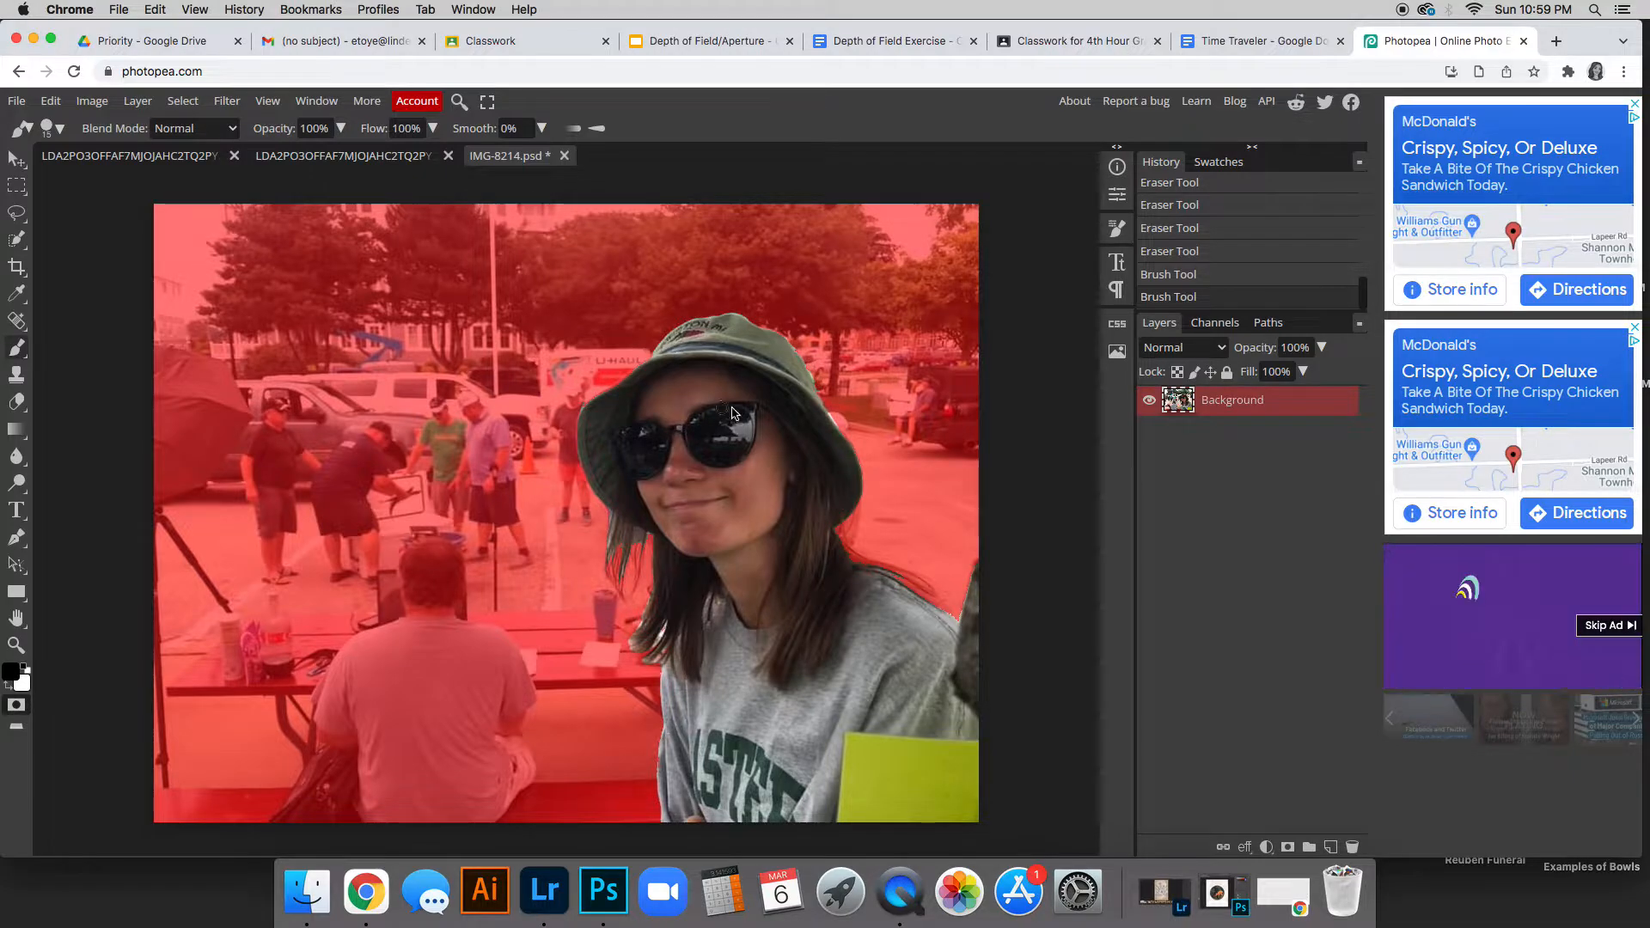
left_click(18, 707)
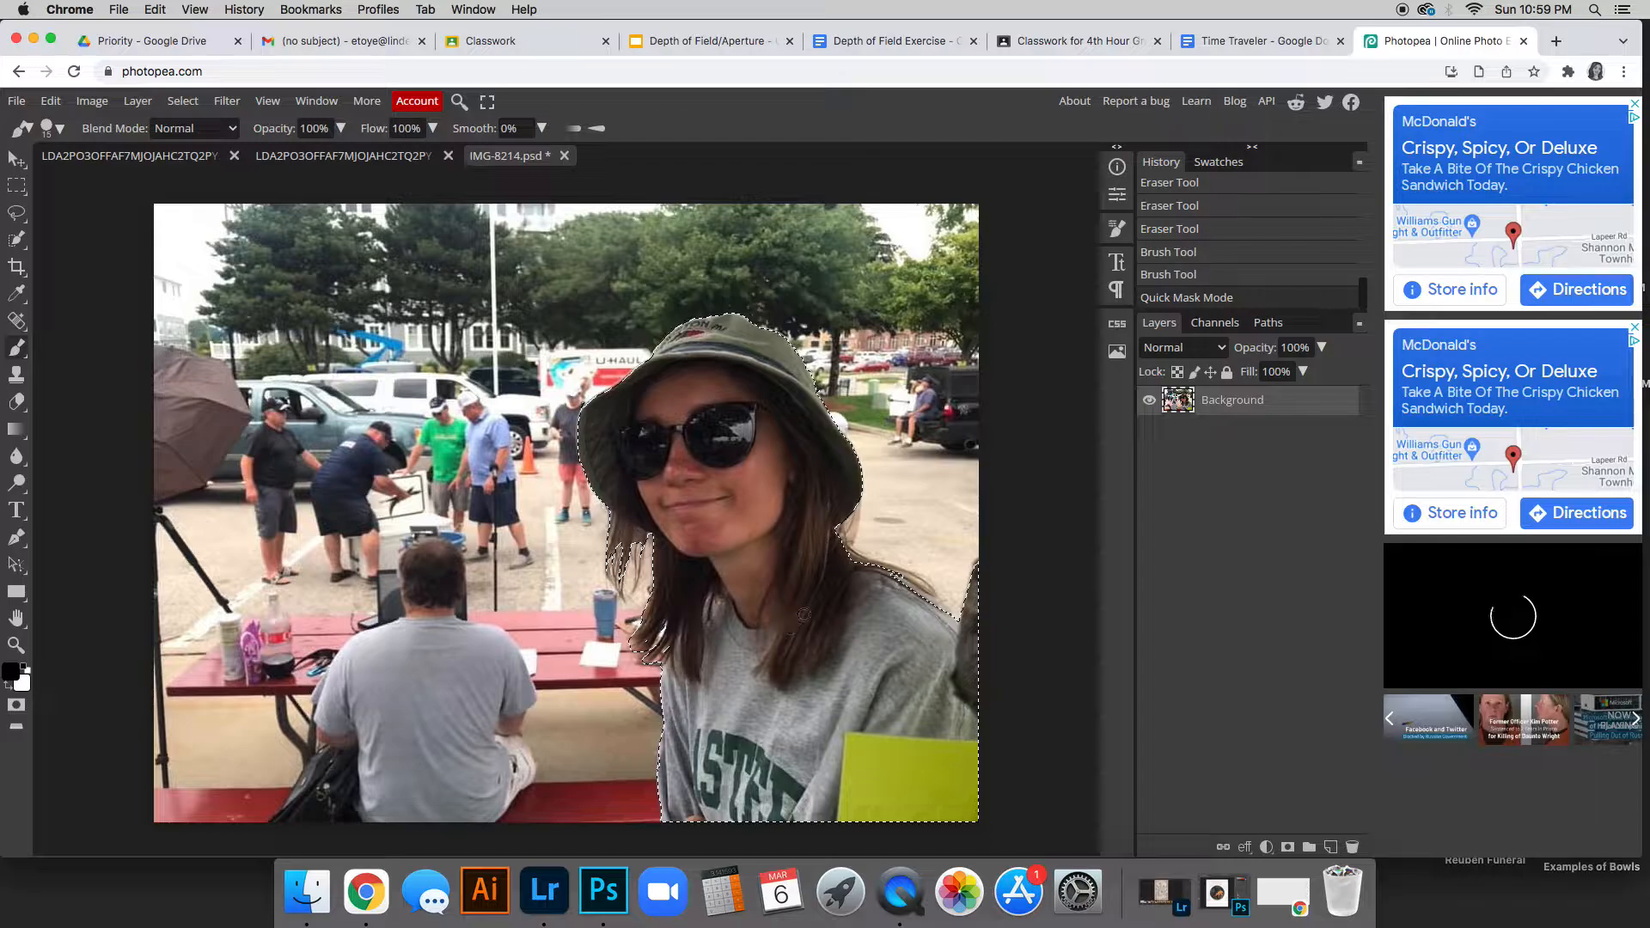
Paste the copied woman into the black-and-white band photo and scale her to 58.12% between the two back-row men
left_click(372, 157)
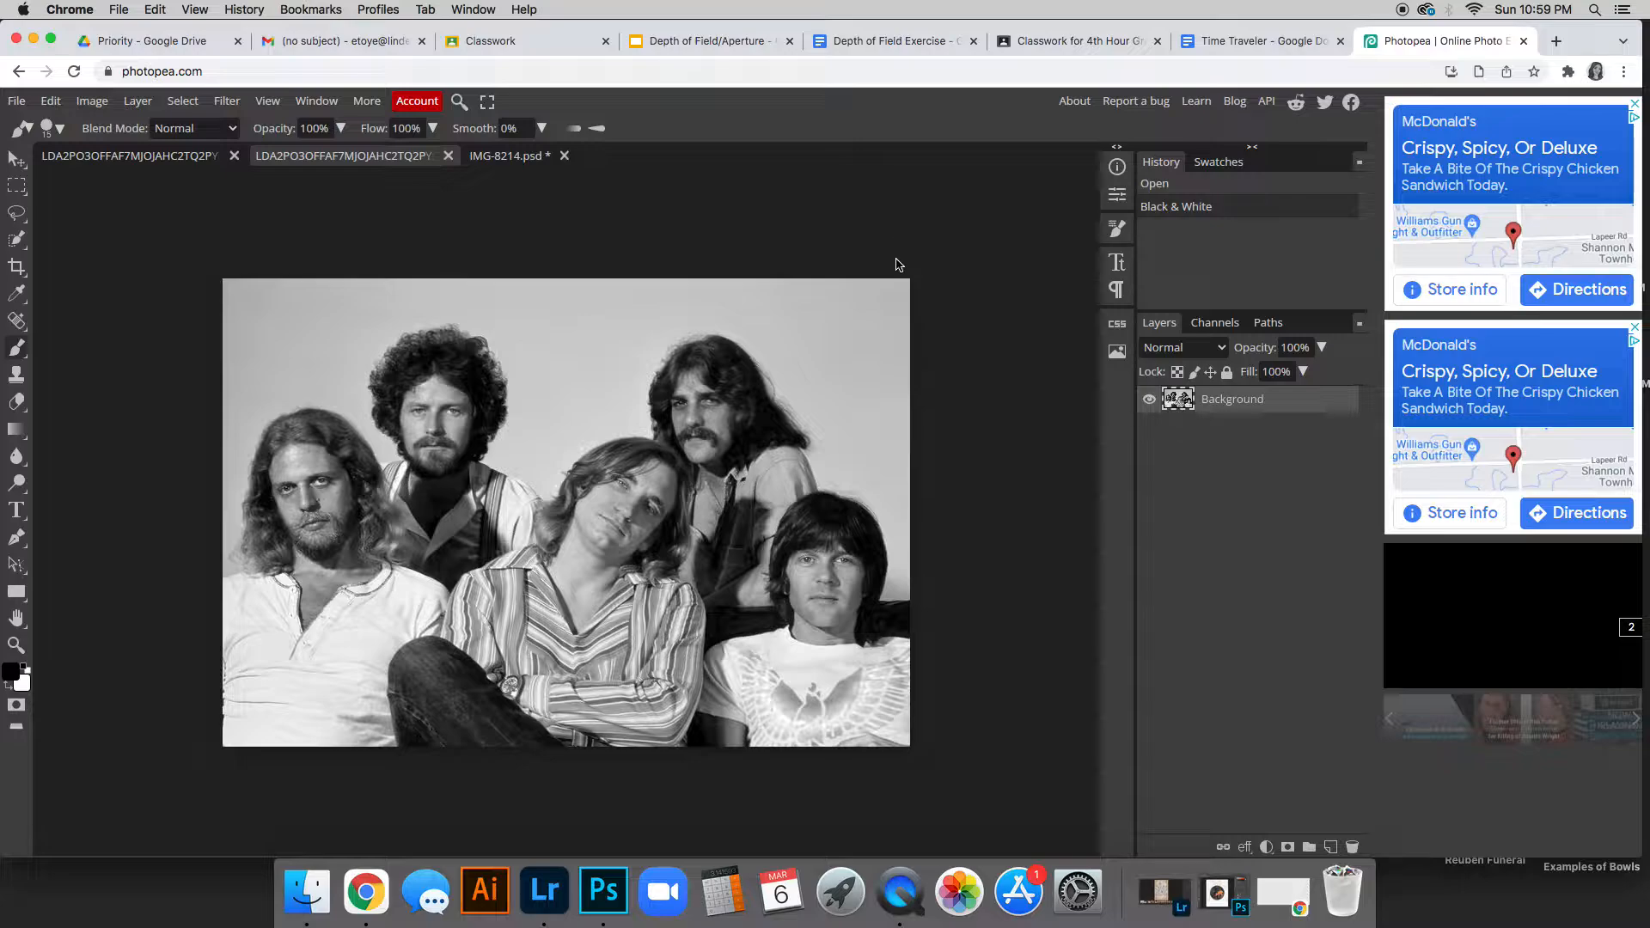
key("super+v")
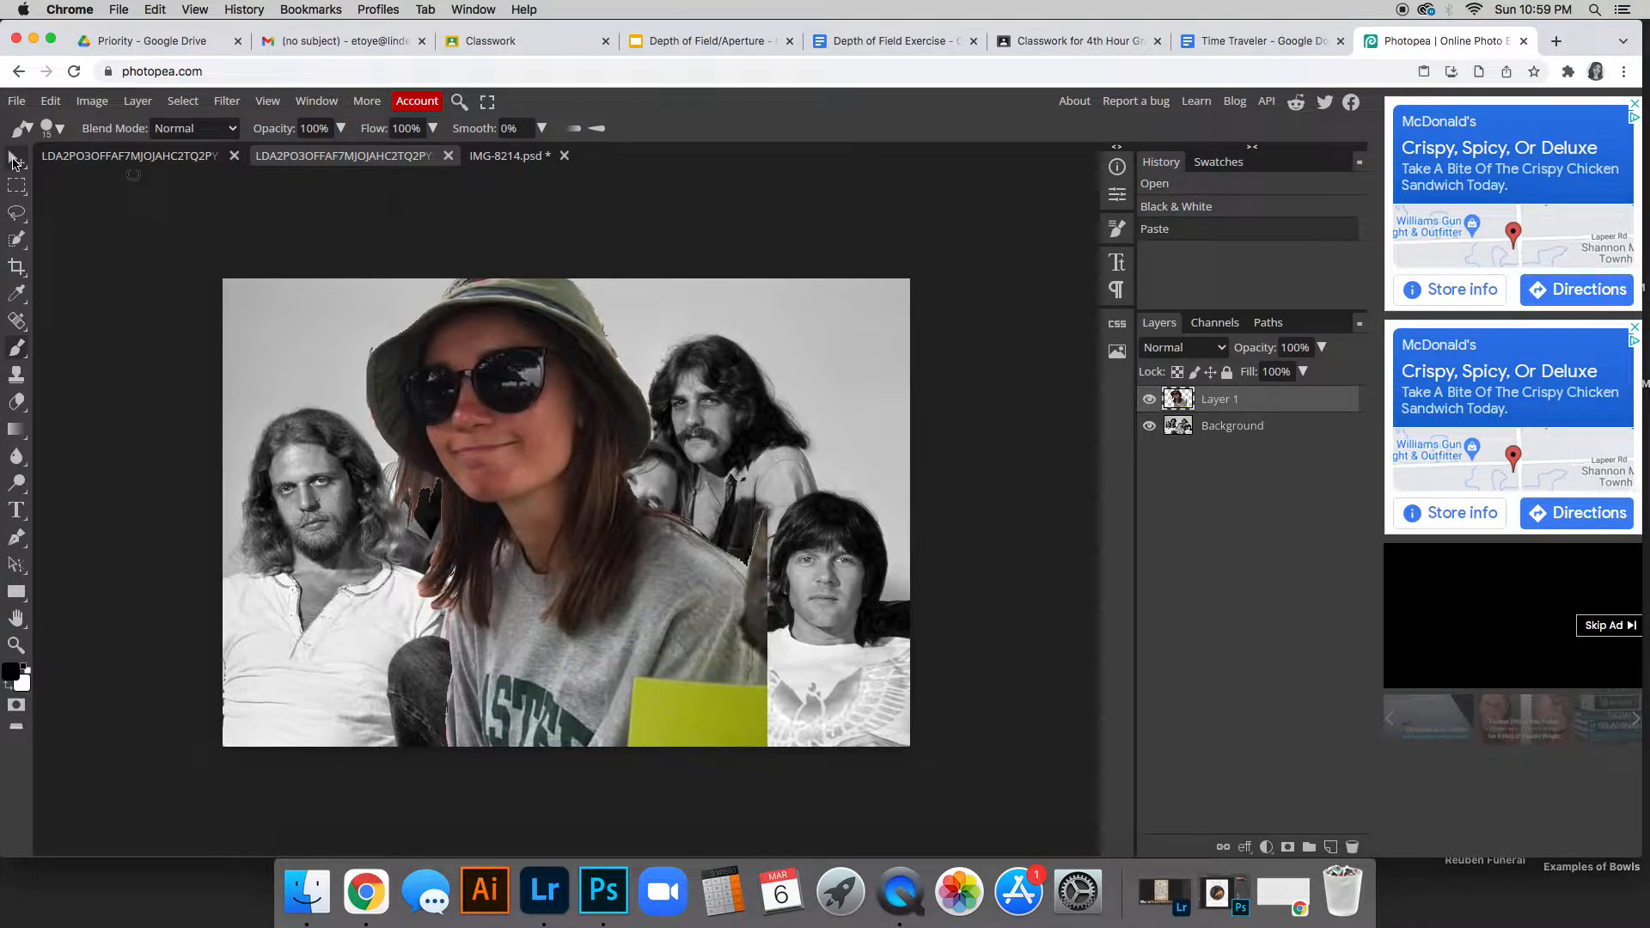
left_click(12, 163)
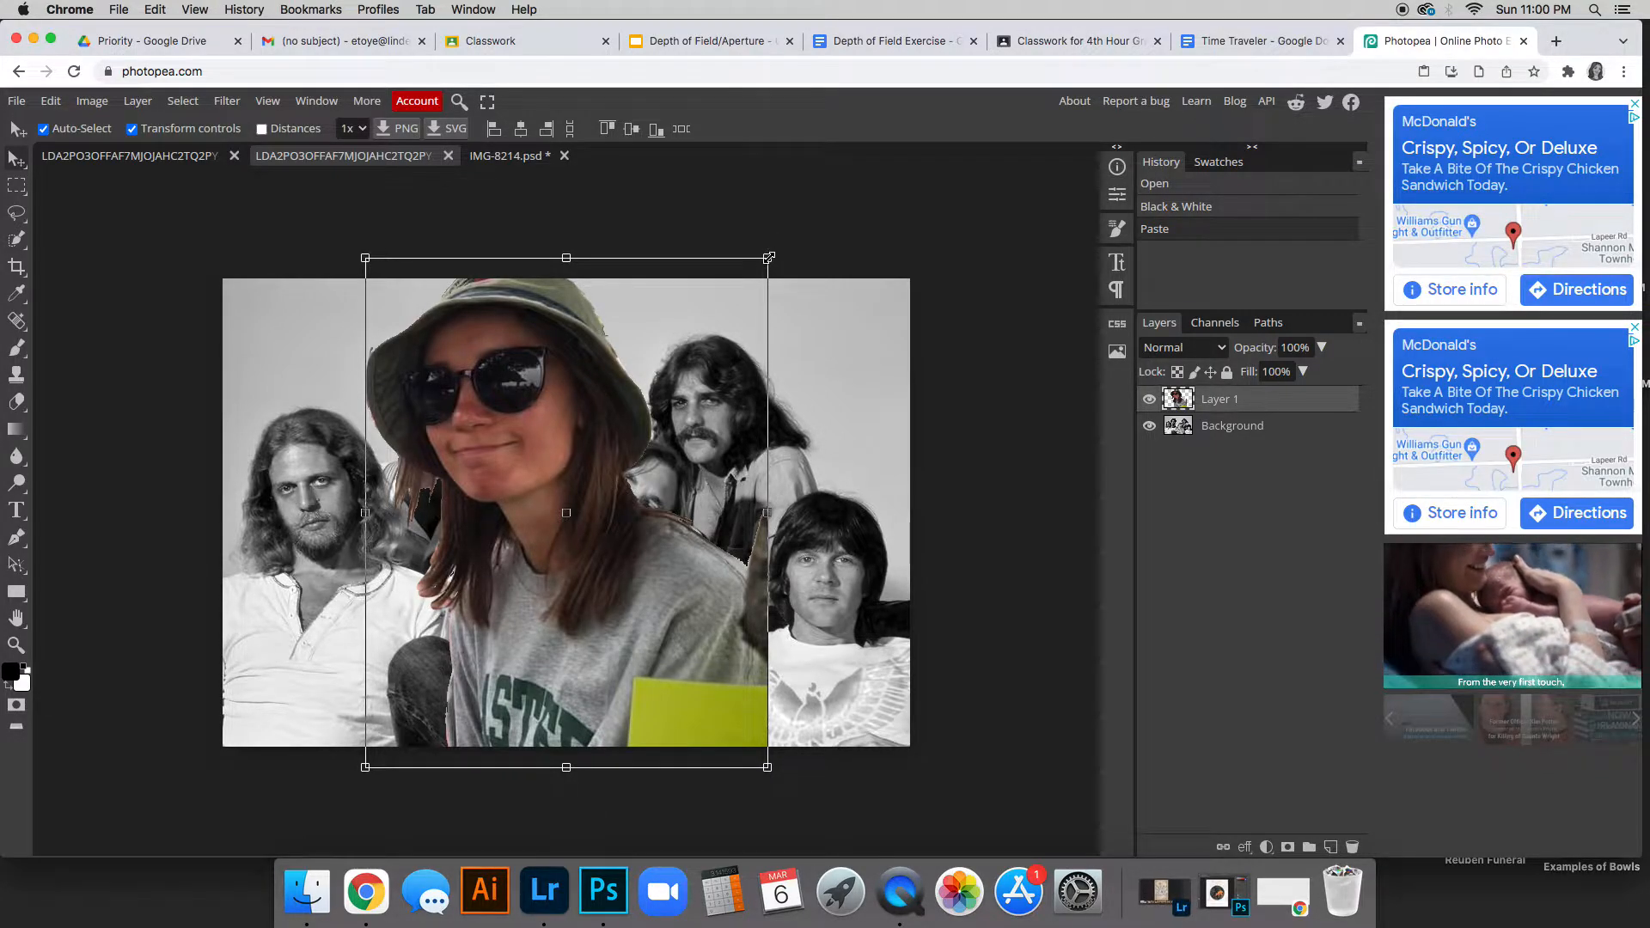
left_click_drag(769, 257, 599, 471)
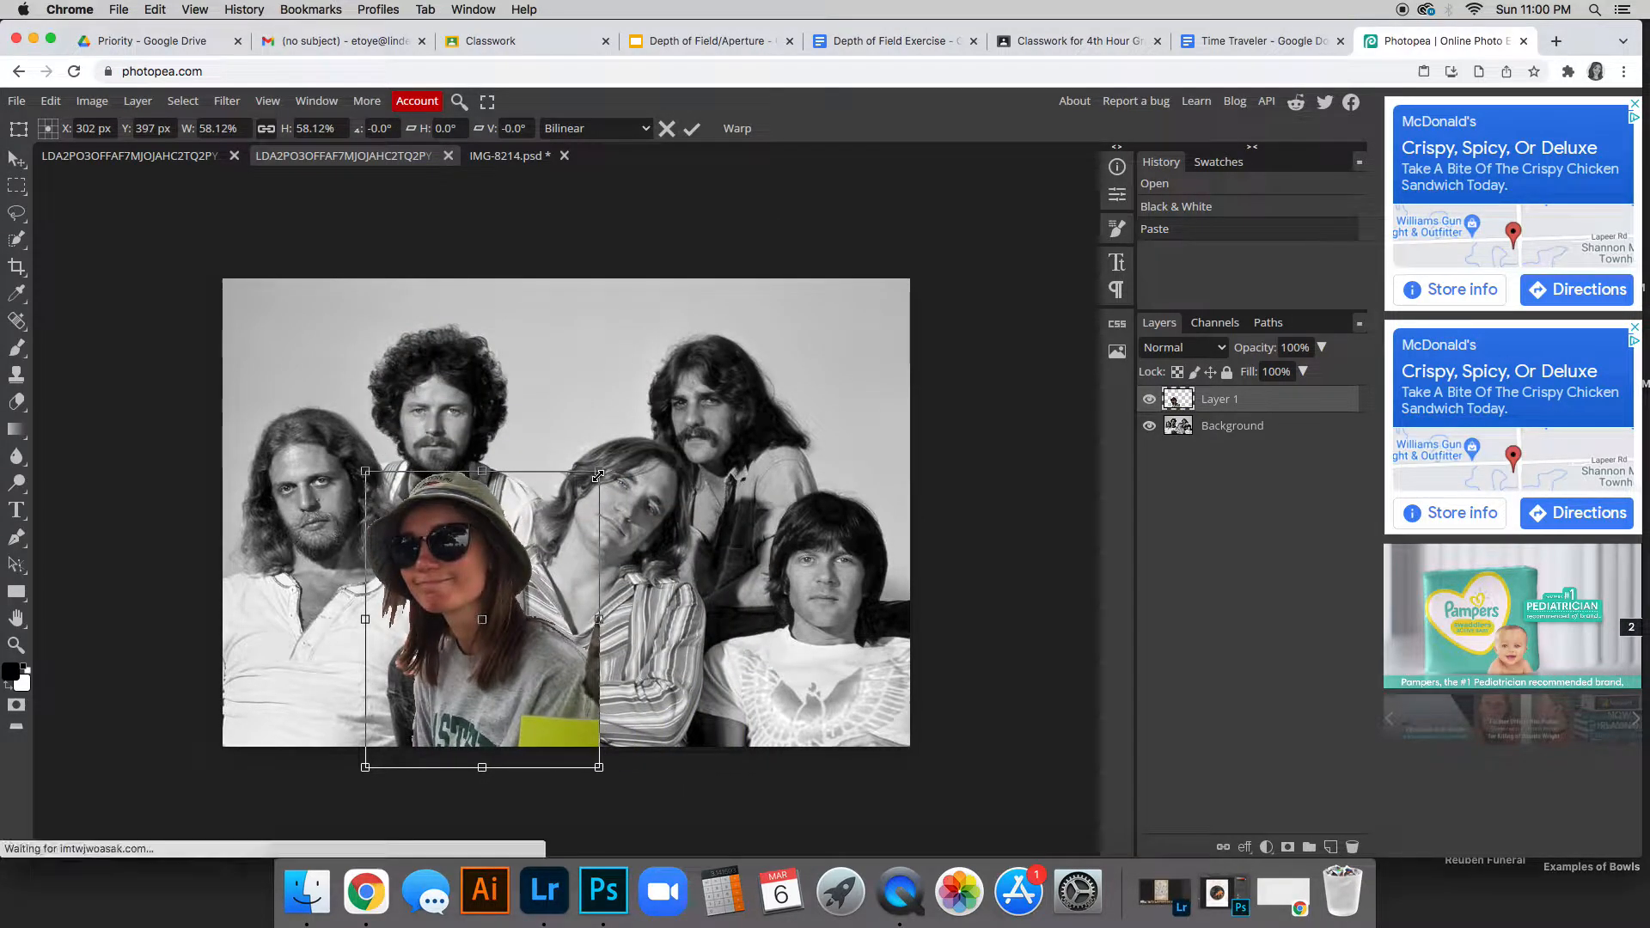
left_click_drag(449, 593, 574, 426)
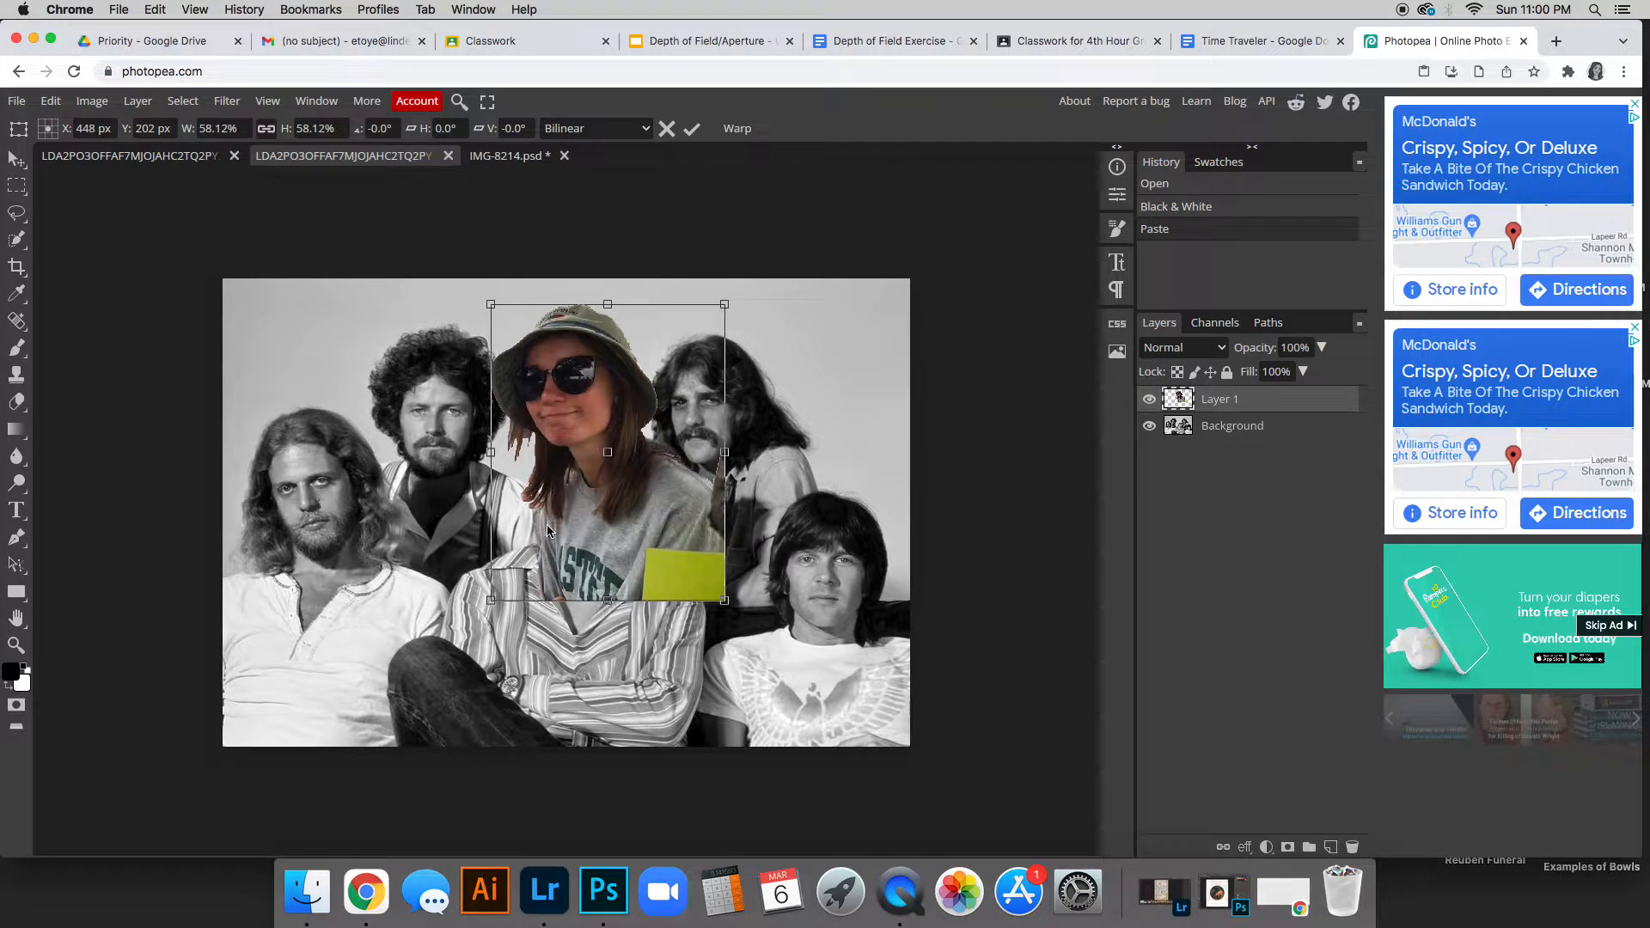
mouse_move(597, 501)
left_mouse_down()
mouse_move(547, 544)
mouse_move(598, 464)
mouse_move(507, 530)
mouse_move(630, 477)
mouse_move(588, 479)
left_mouse_up()
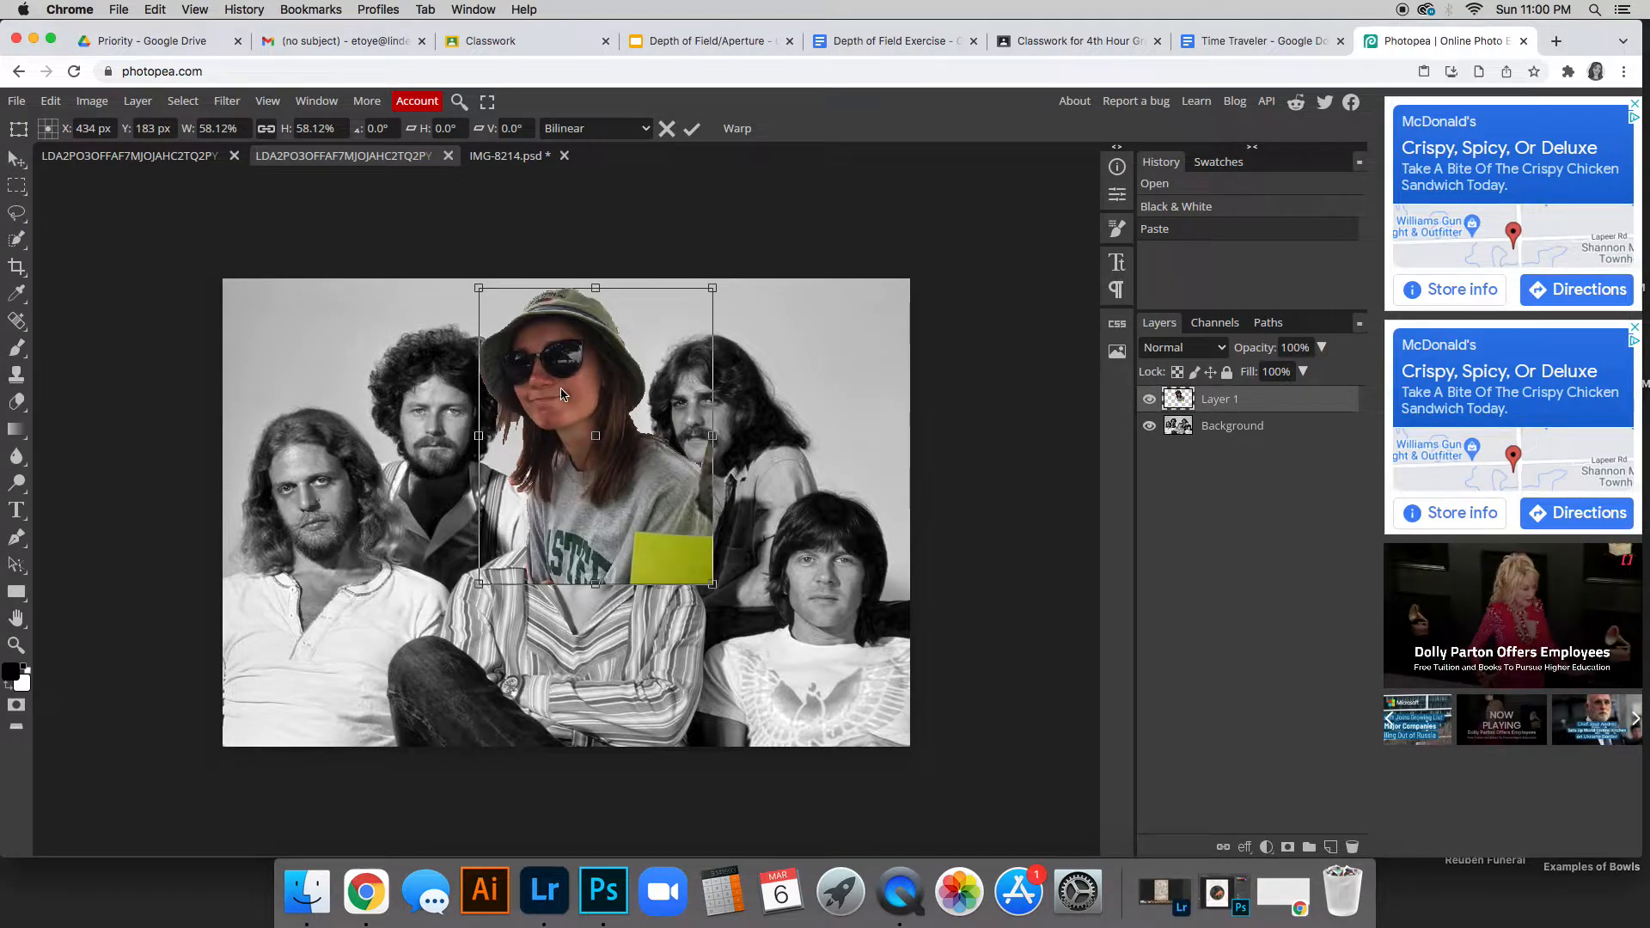
Lower the woman's layer opacity to 68% and scale her to 81.99%, overlaying her on the back-row men's heads to match their size
left_click(1322, 347)
left_click_drag(1324, 373, 1294, 385)
left_click_drag(563, 392, 441, 442)
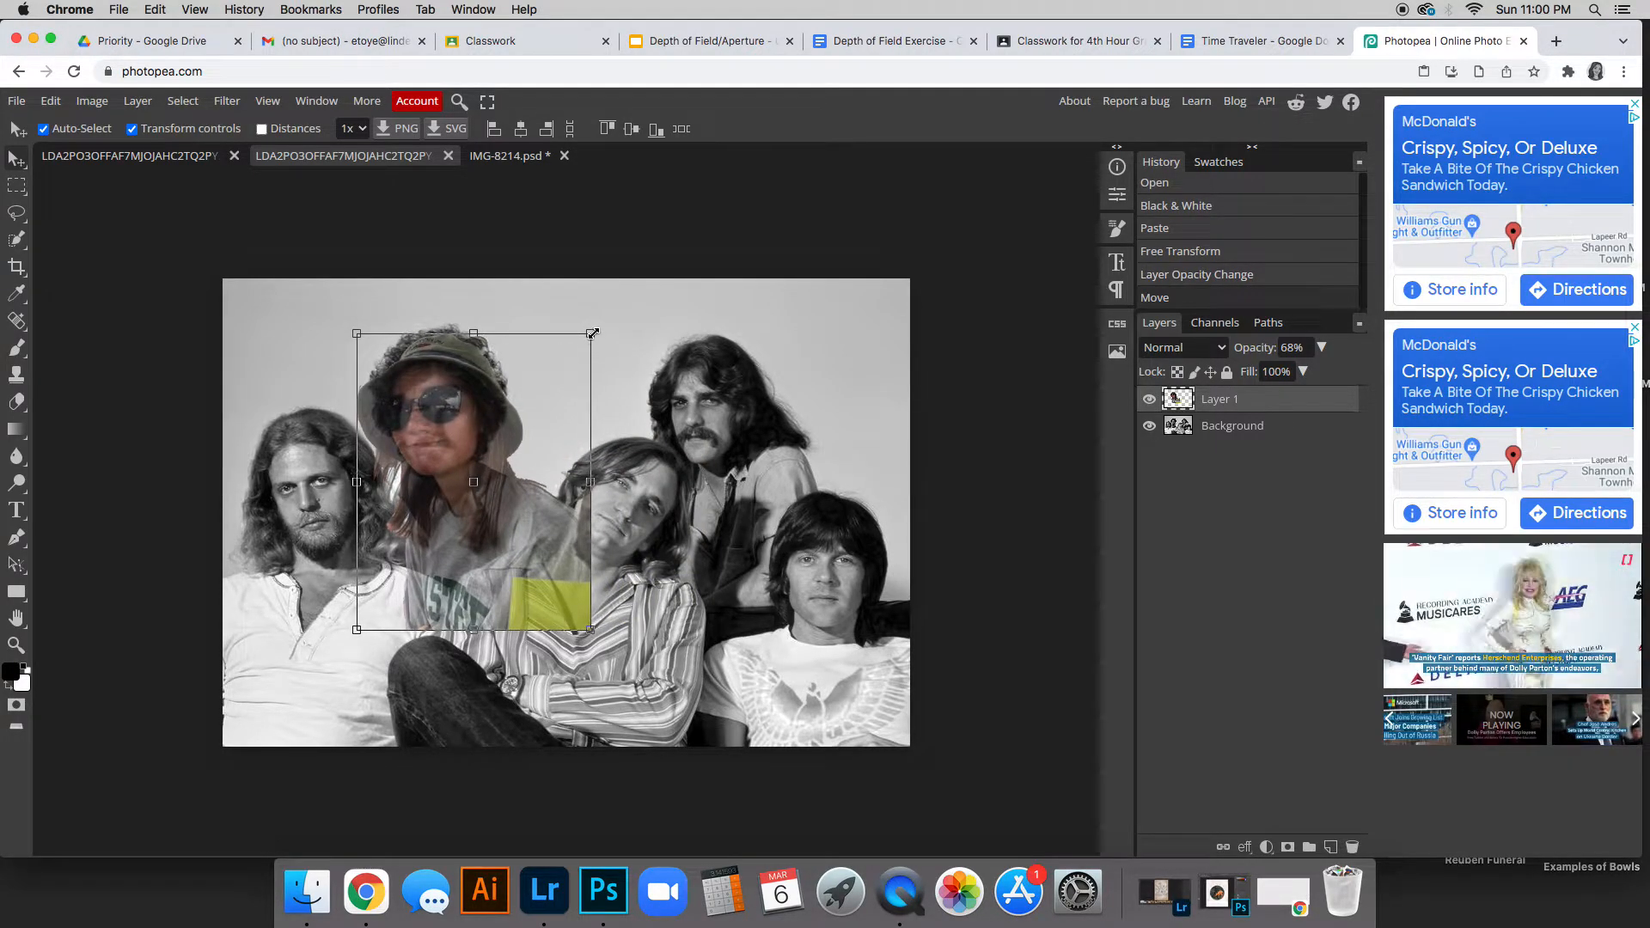
left_click_drag(592, 334, 548, 387)
left_click_drag(432, 497, 725, 444)
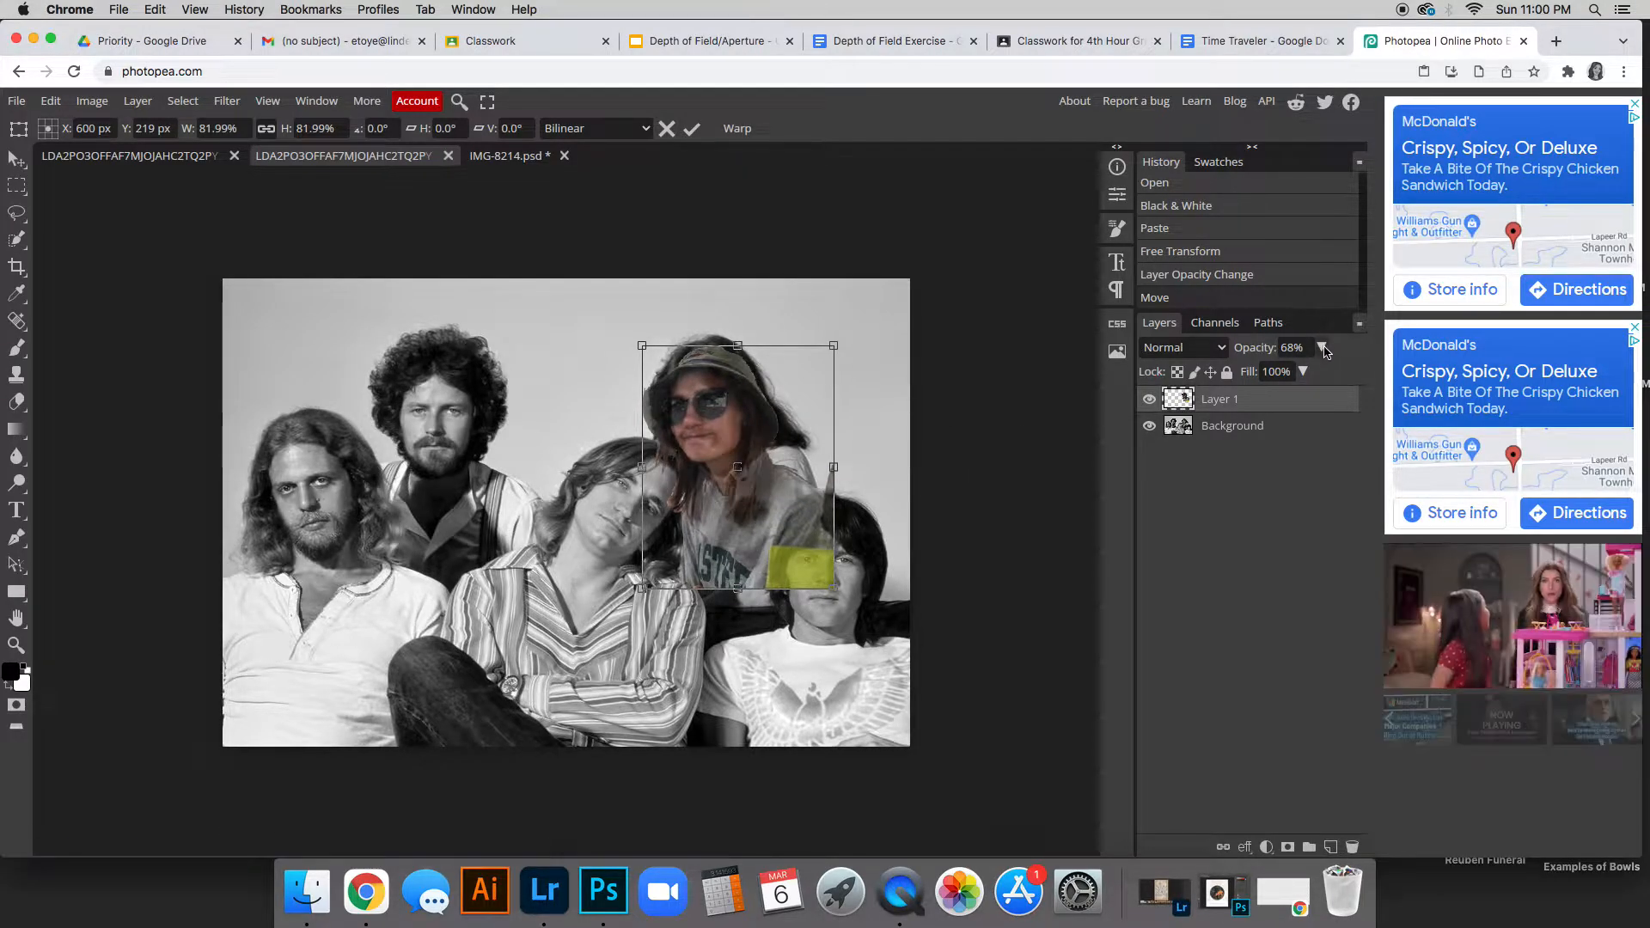
Rotate the woman 13.9° and adjust her scale to 80.88%, placing her between the two back-row men over the centre man's head
left_click_drag(833, 347, 820, 362)
left_click_drag(704, 446, 576, 396)
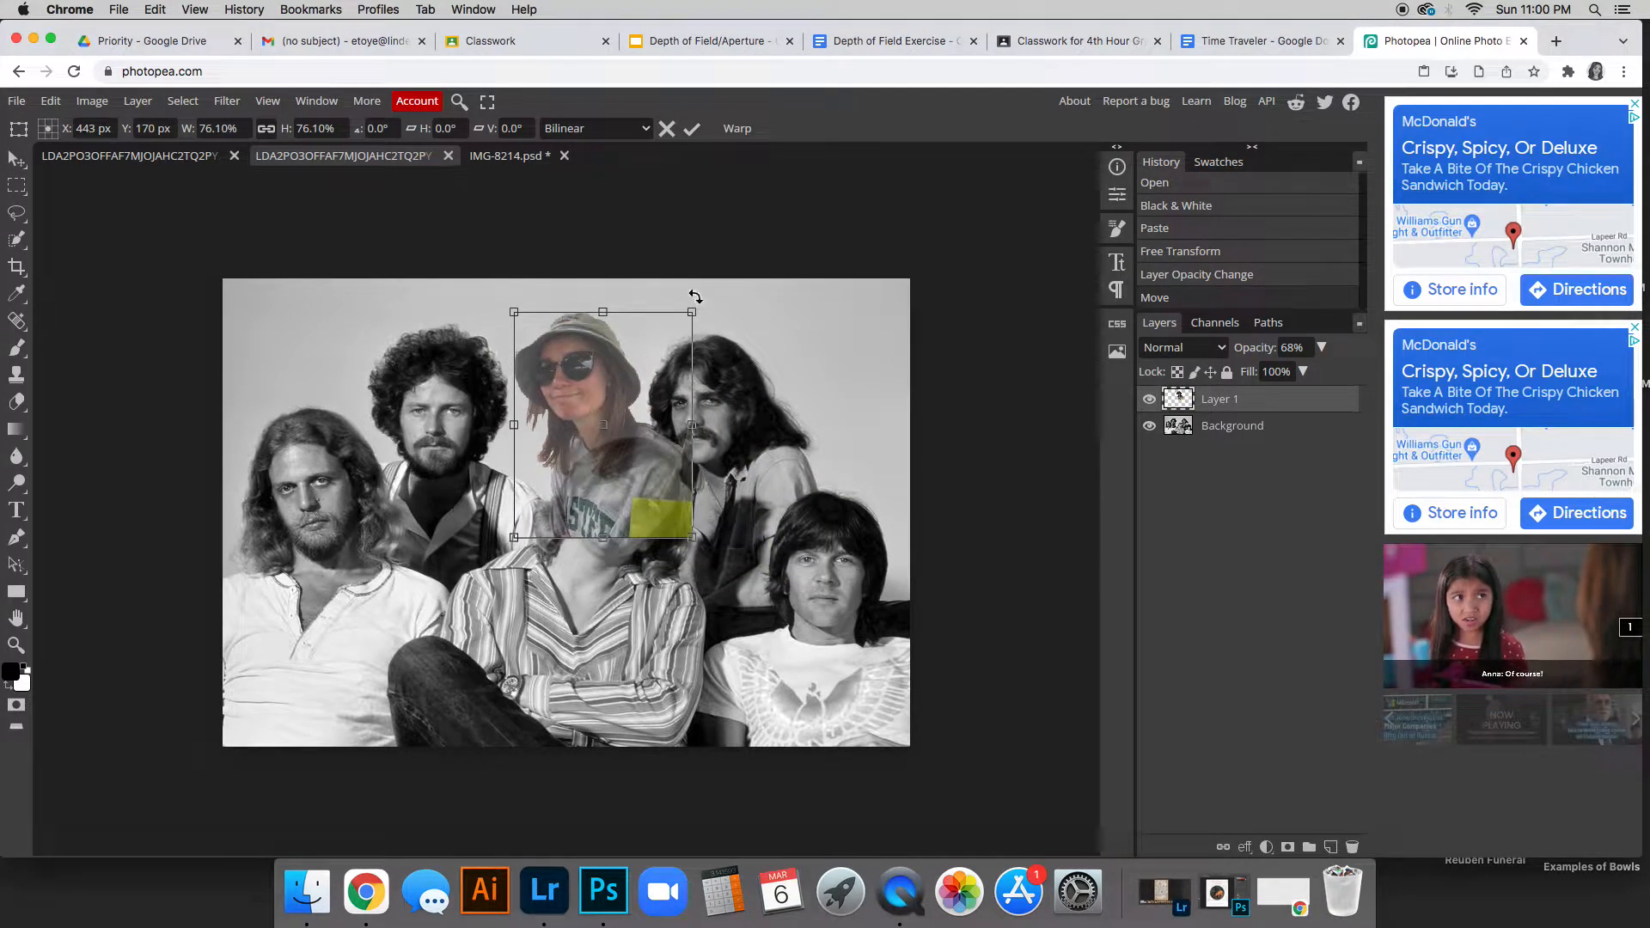
left_click_drag(696, 296, 732, 318)
left_click_drag(591, 489, 579, 488)
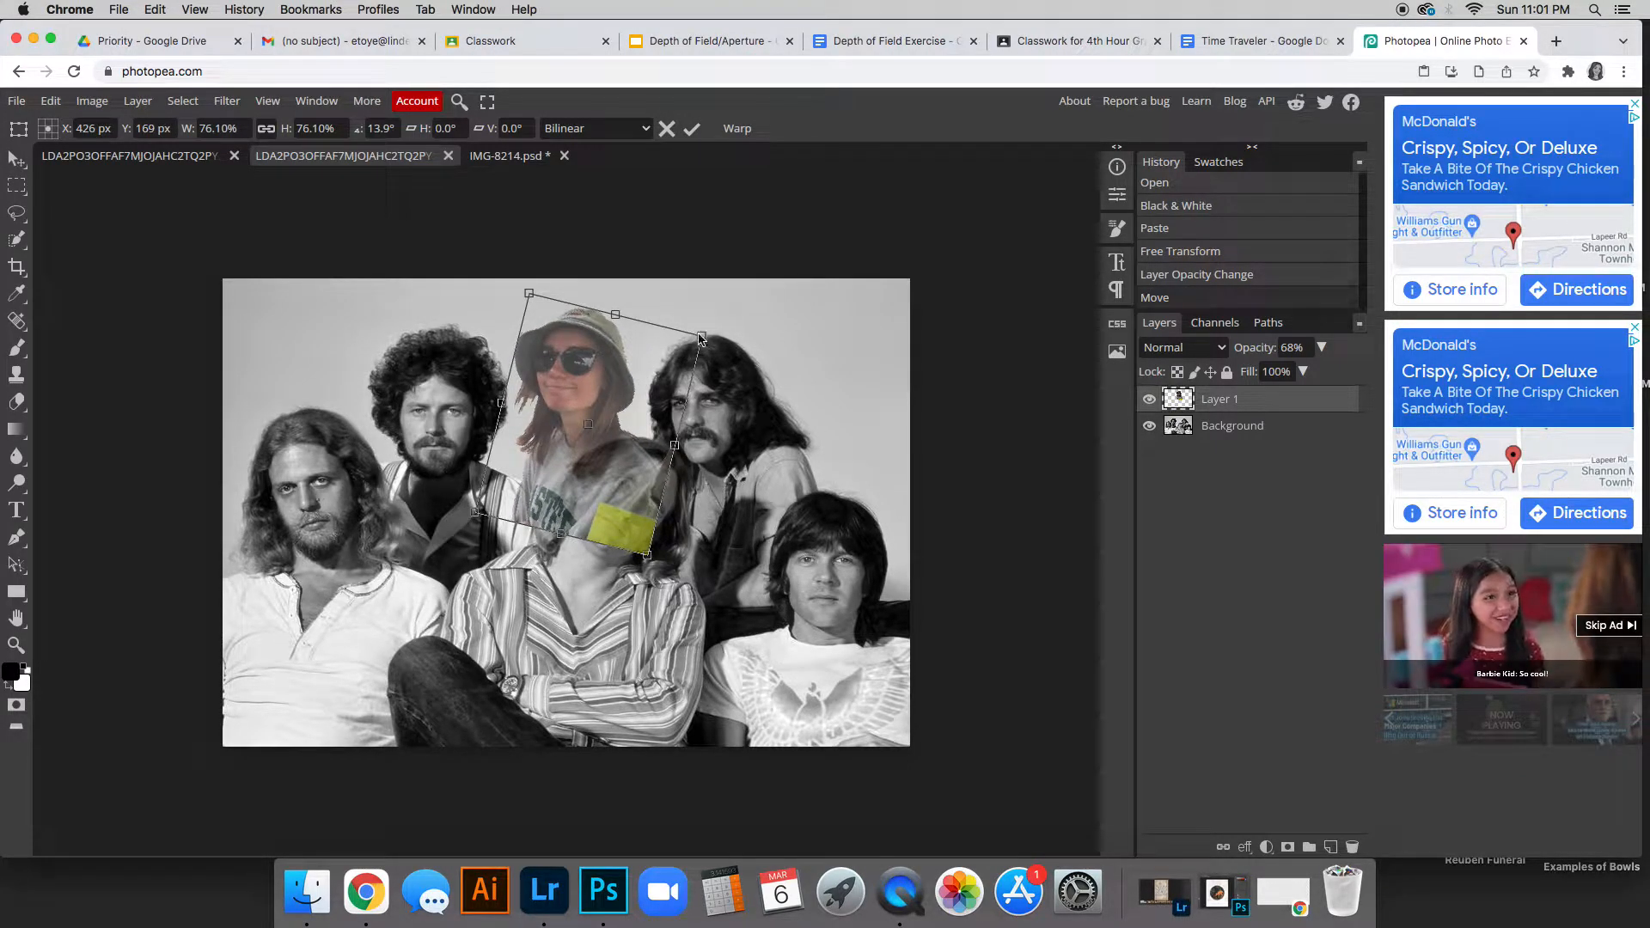
left_click_drag(701, 337, 710, 330)
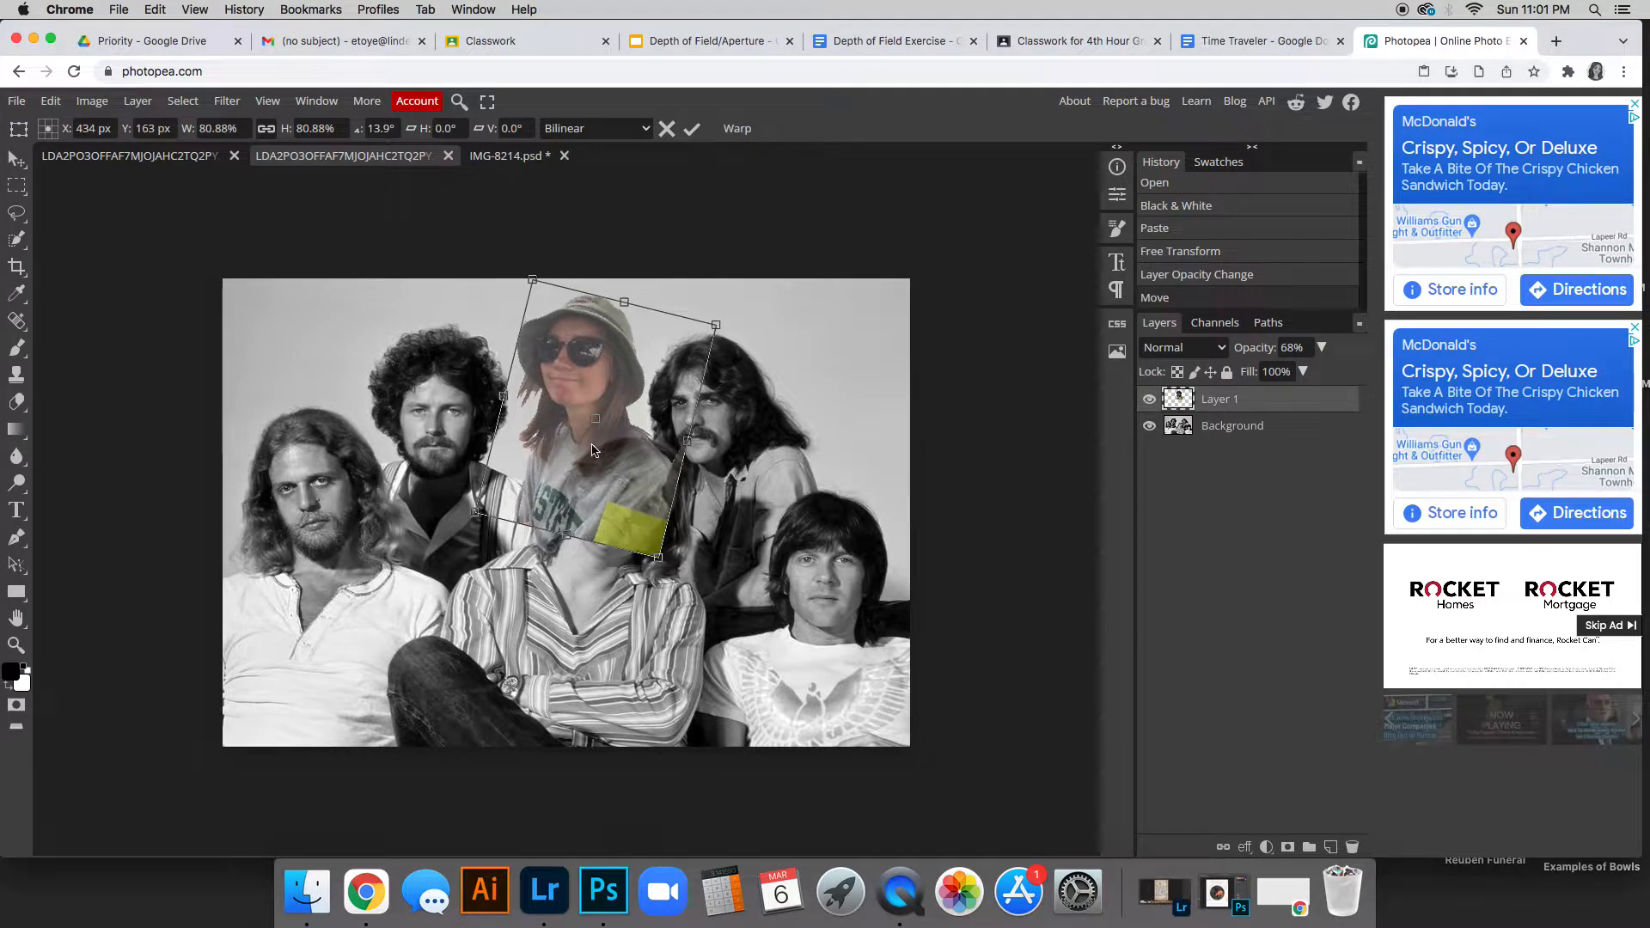
key("Return")
Restore the woman's layer to 100% opacity and convert it with the Black & White adjustment
left_click_drag(1321, 347, 1406, 378)
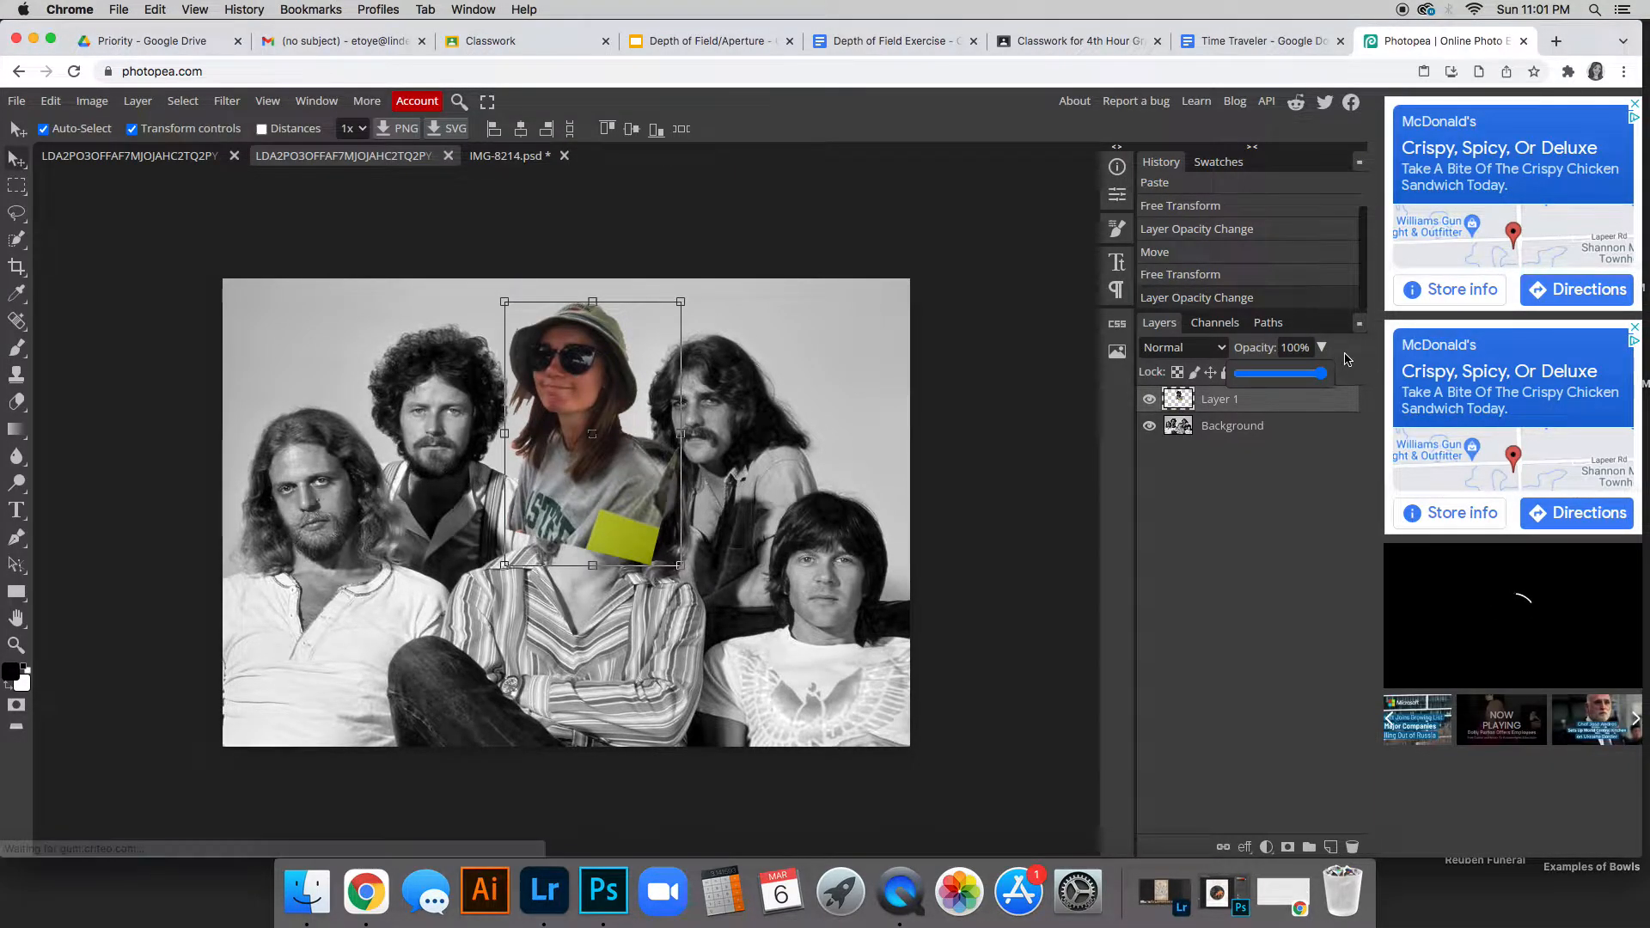
left_click(1345, 353)
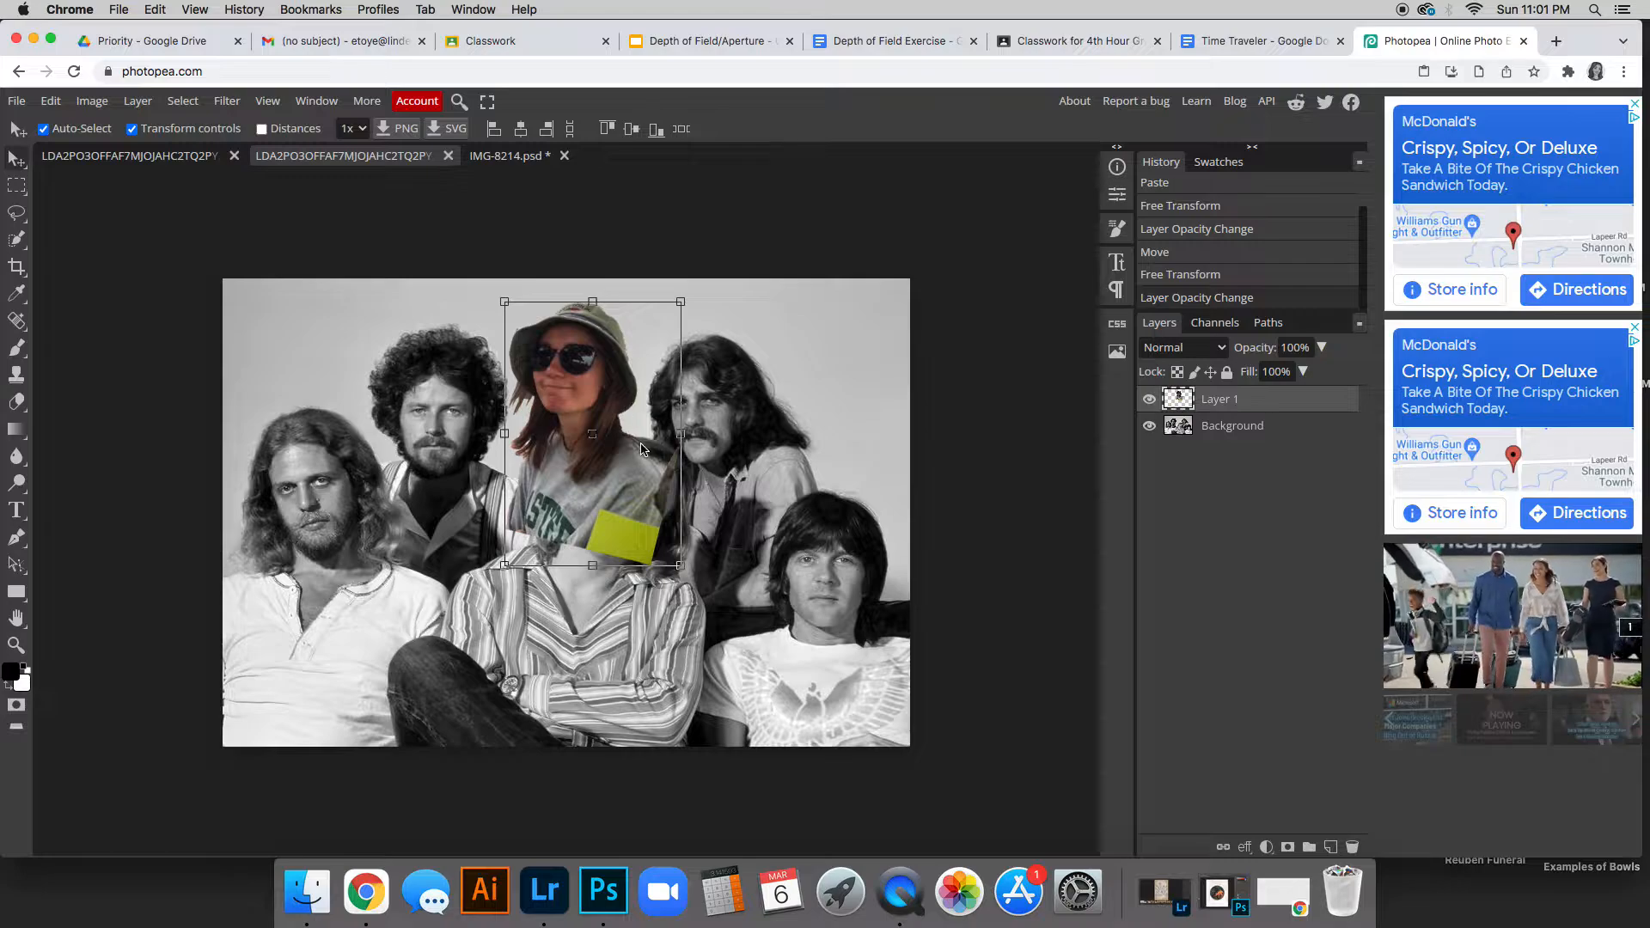
left_click(92, 101)
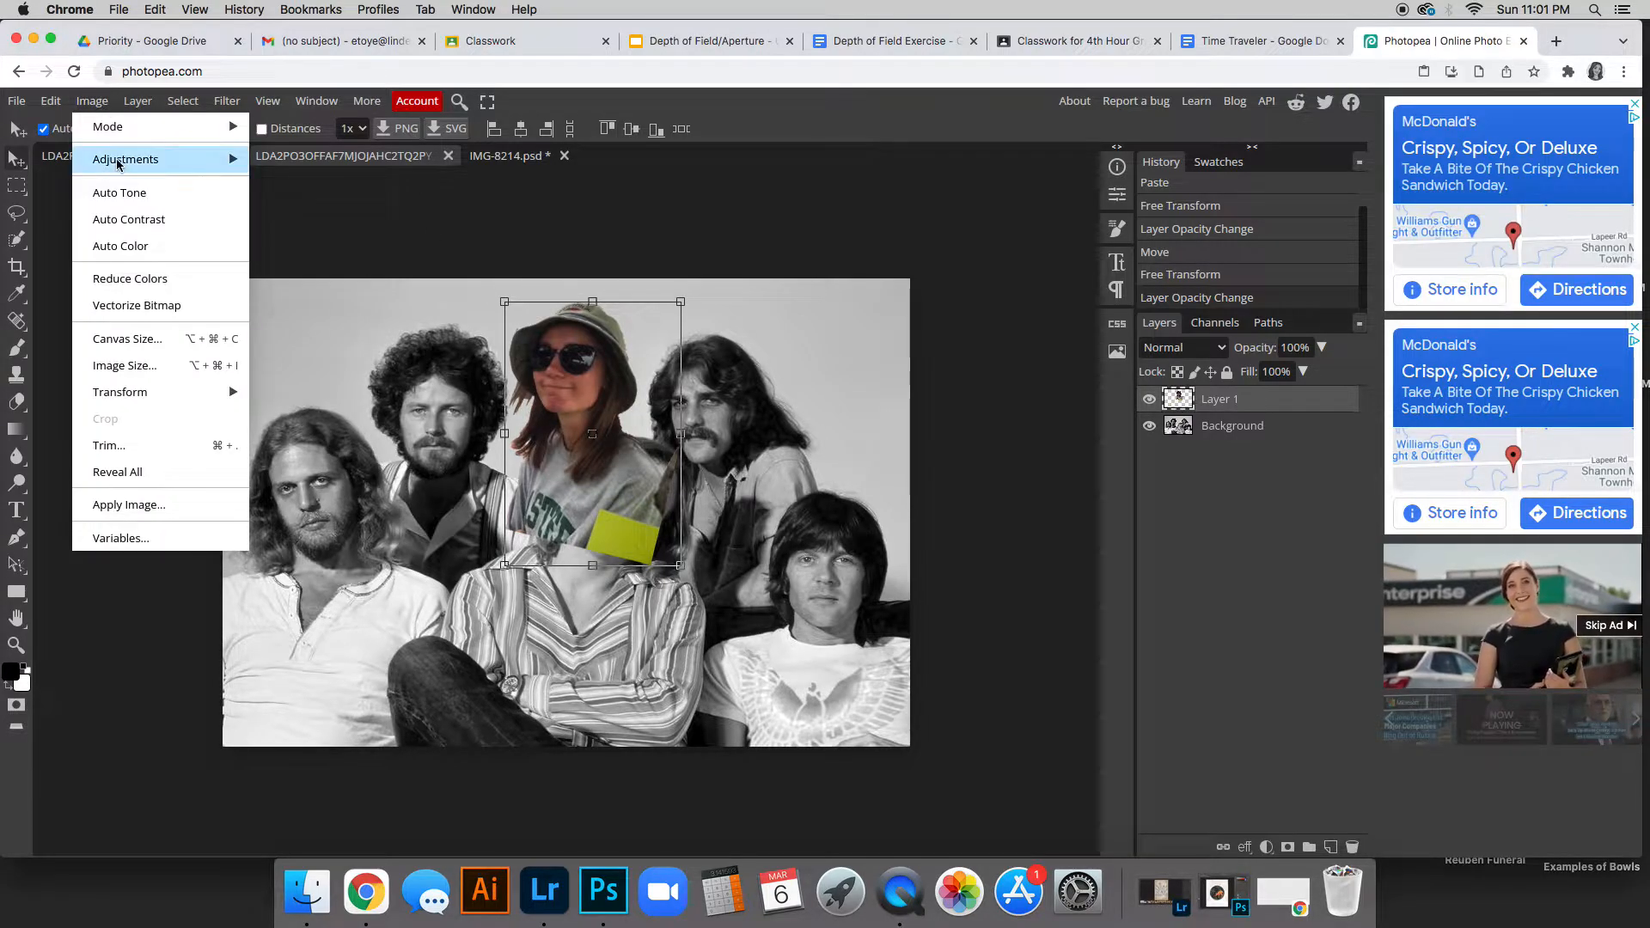
mouse_move(126, 159)
left_click(312, 352)
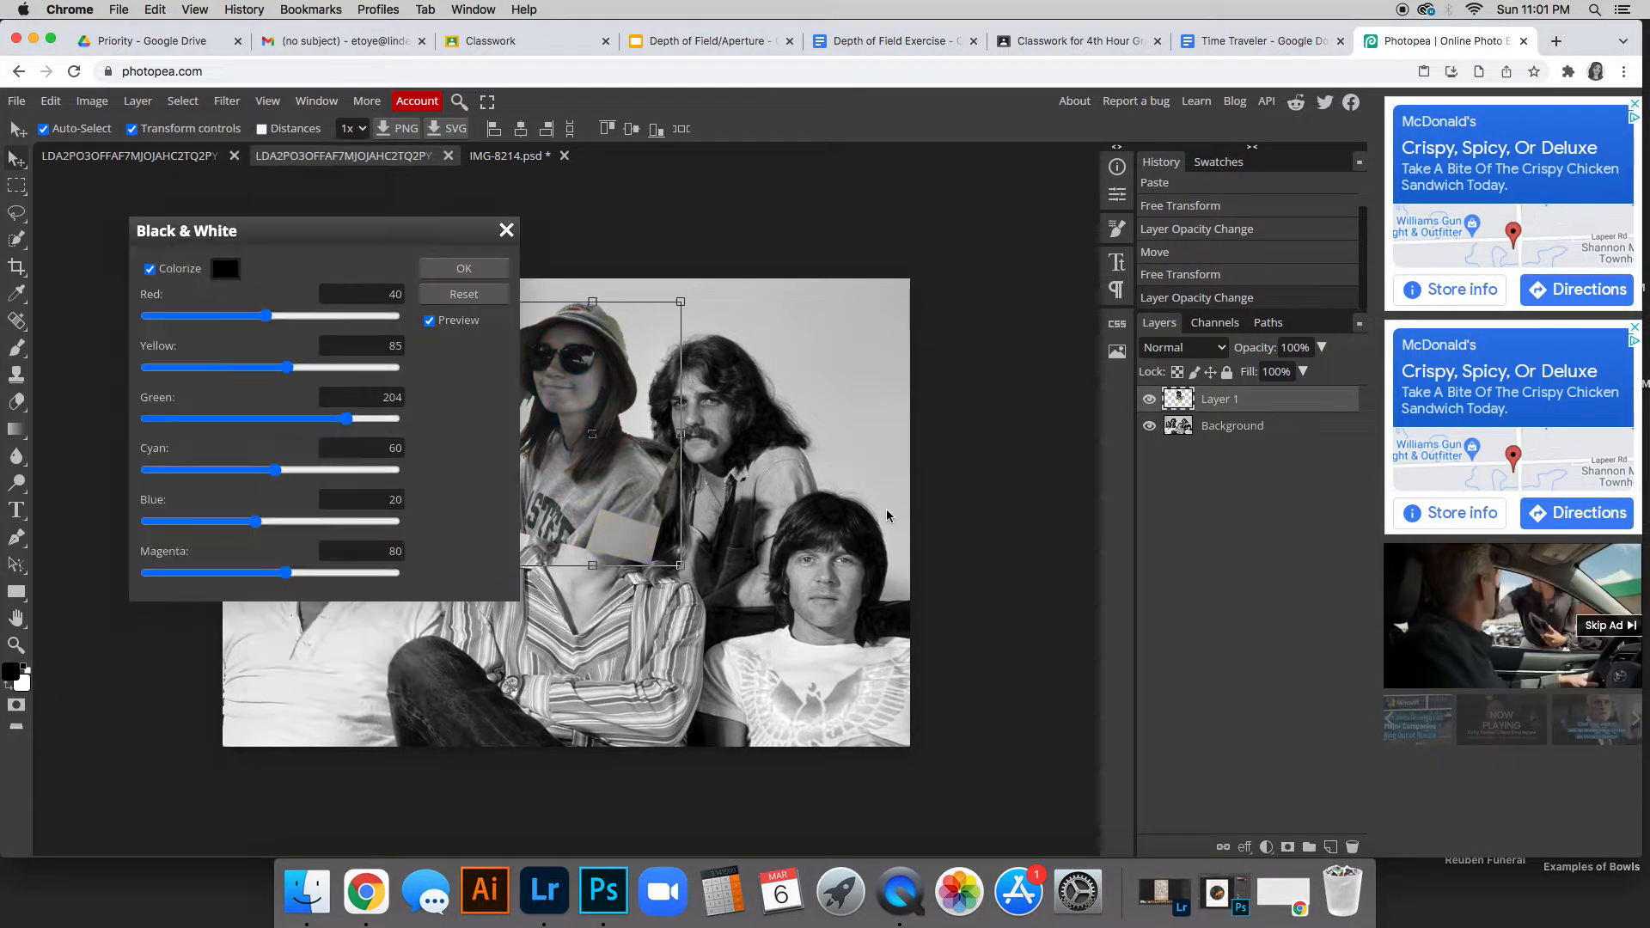
left_click(464, 266)
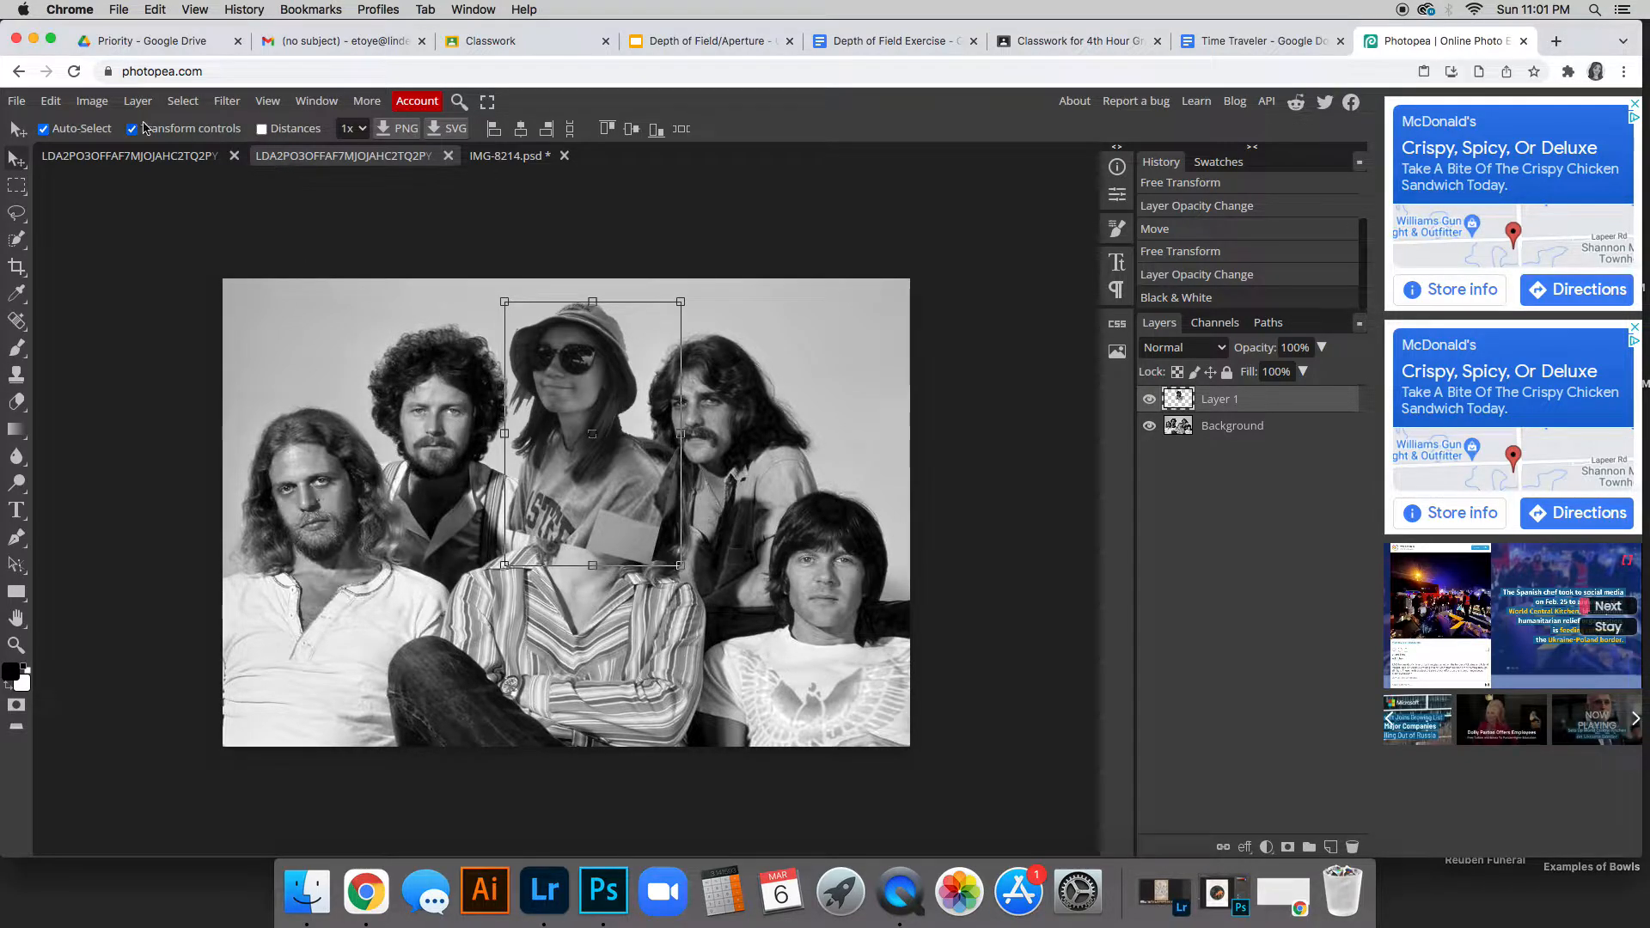
Apply Brightness/Contrast to the woman's layer with brightness 59 and contrast 71
left_click(97, 103)
mouse_move(129, 159)
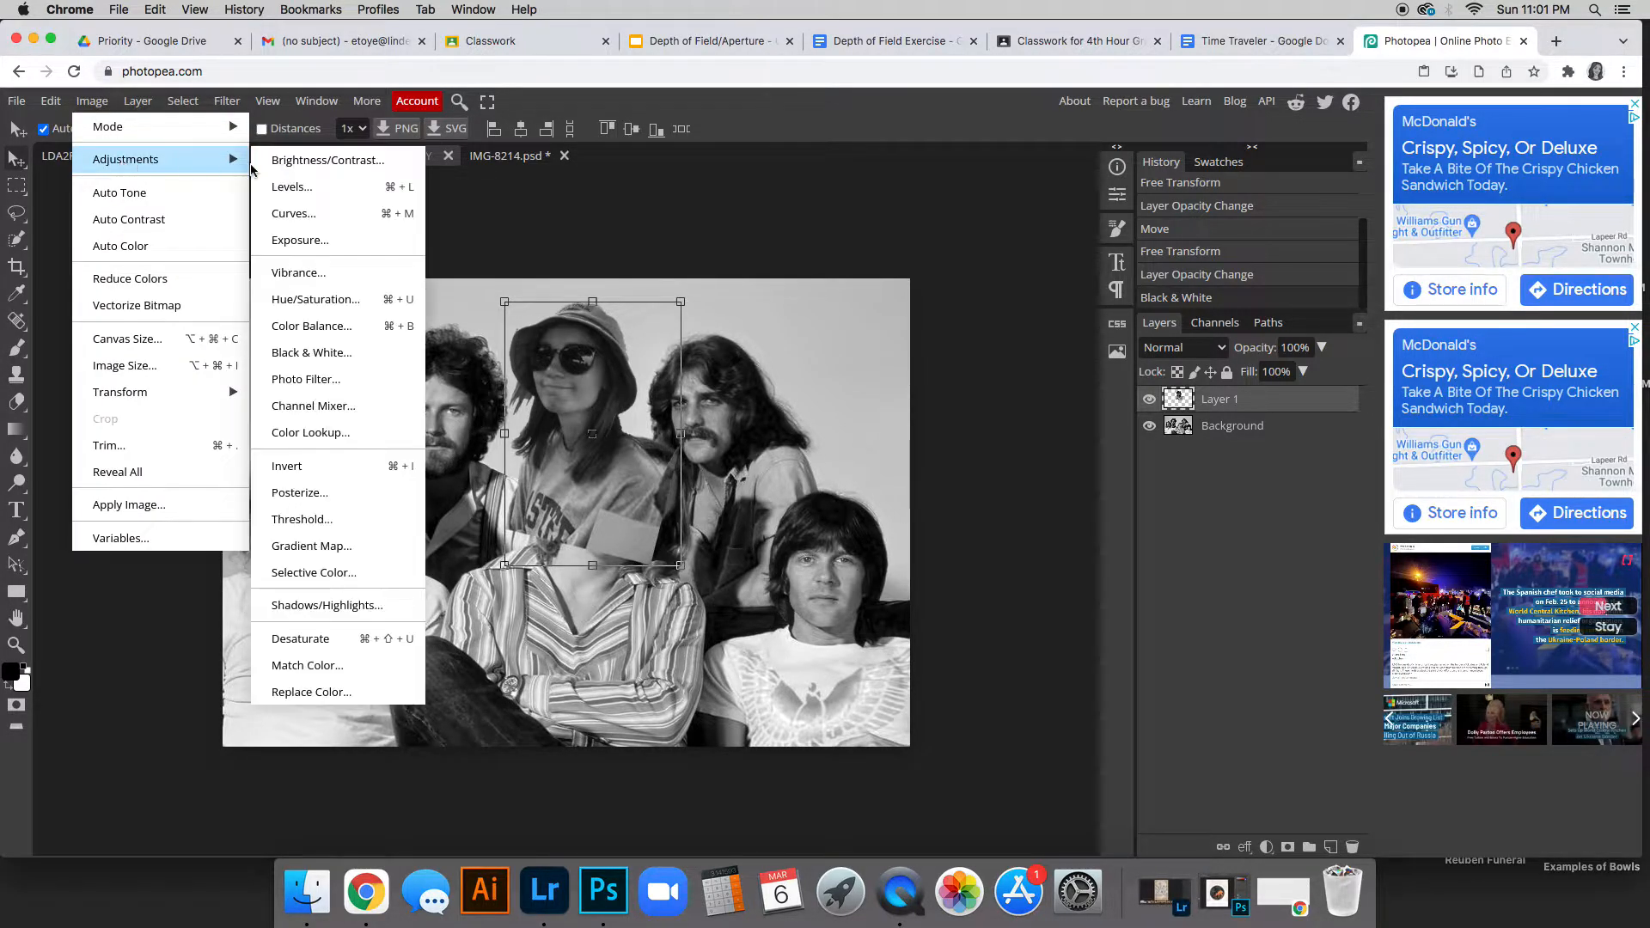
left_click(297, 162)
left_click_drag(430, 230, 1214, 224)
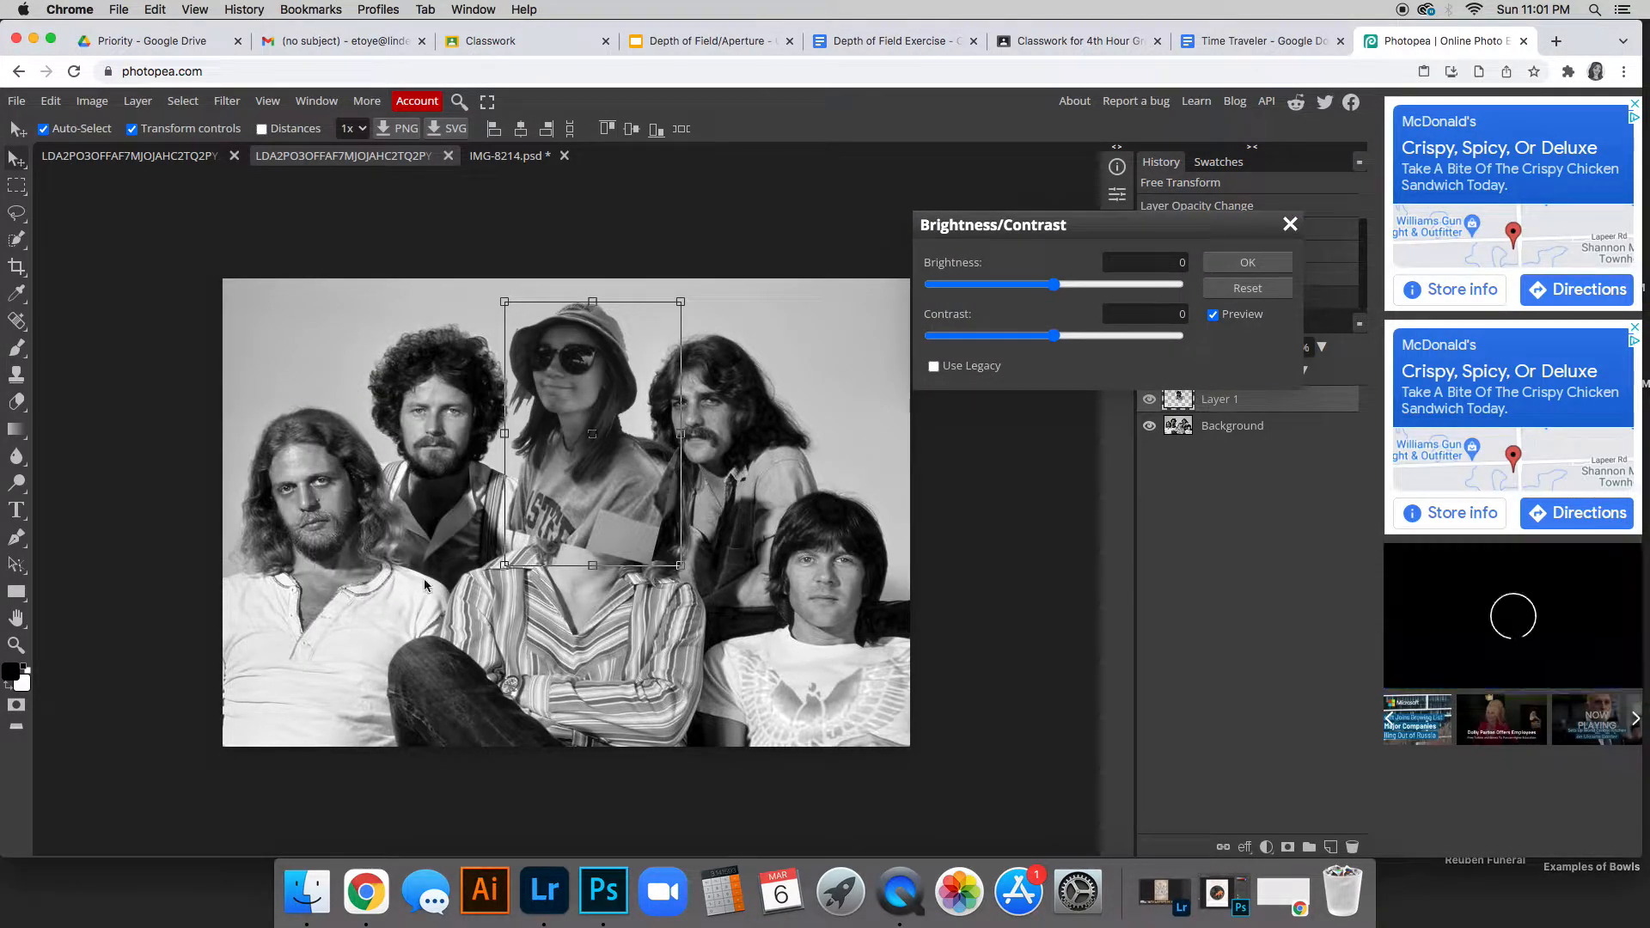
left_click_drag(1054, 284, 1104, 285)
left_click_drag(1054, 335, 1130, 342)
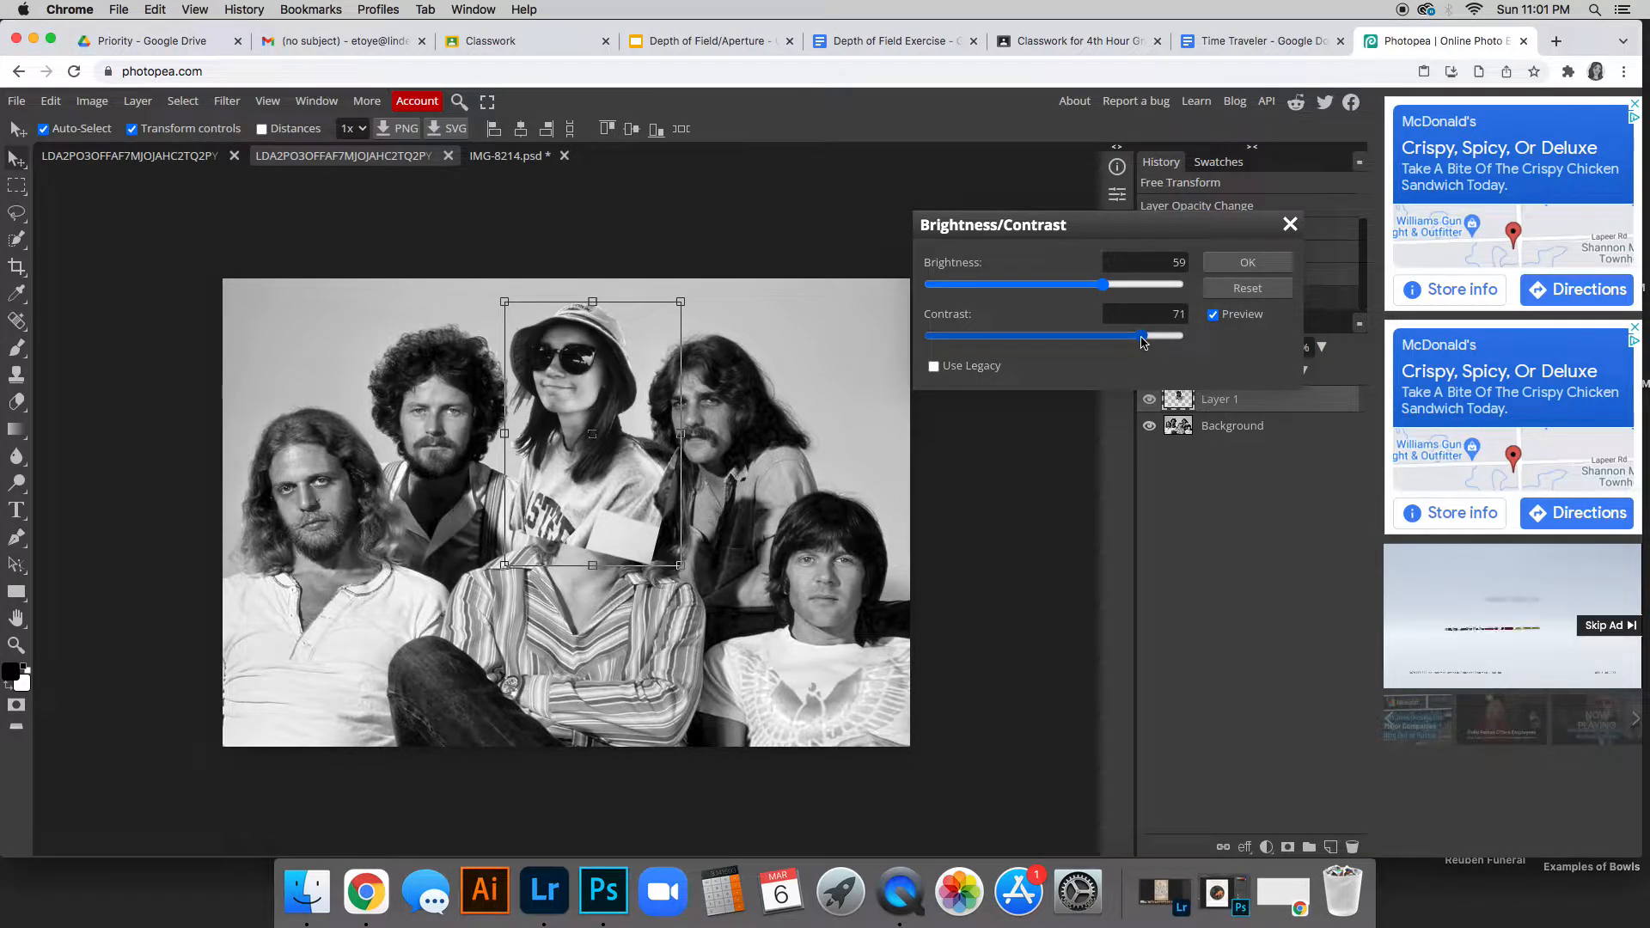
left_click(1247, 262)
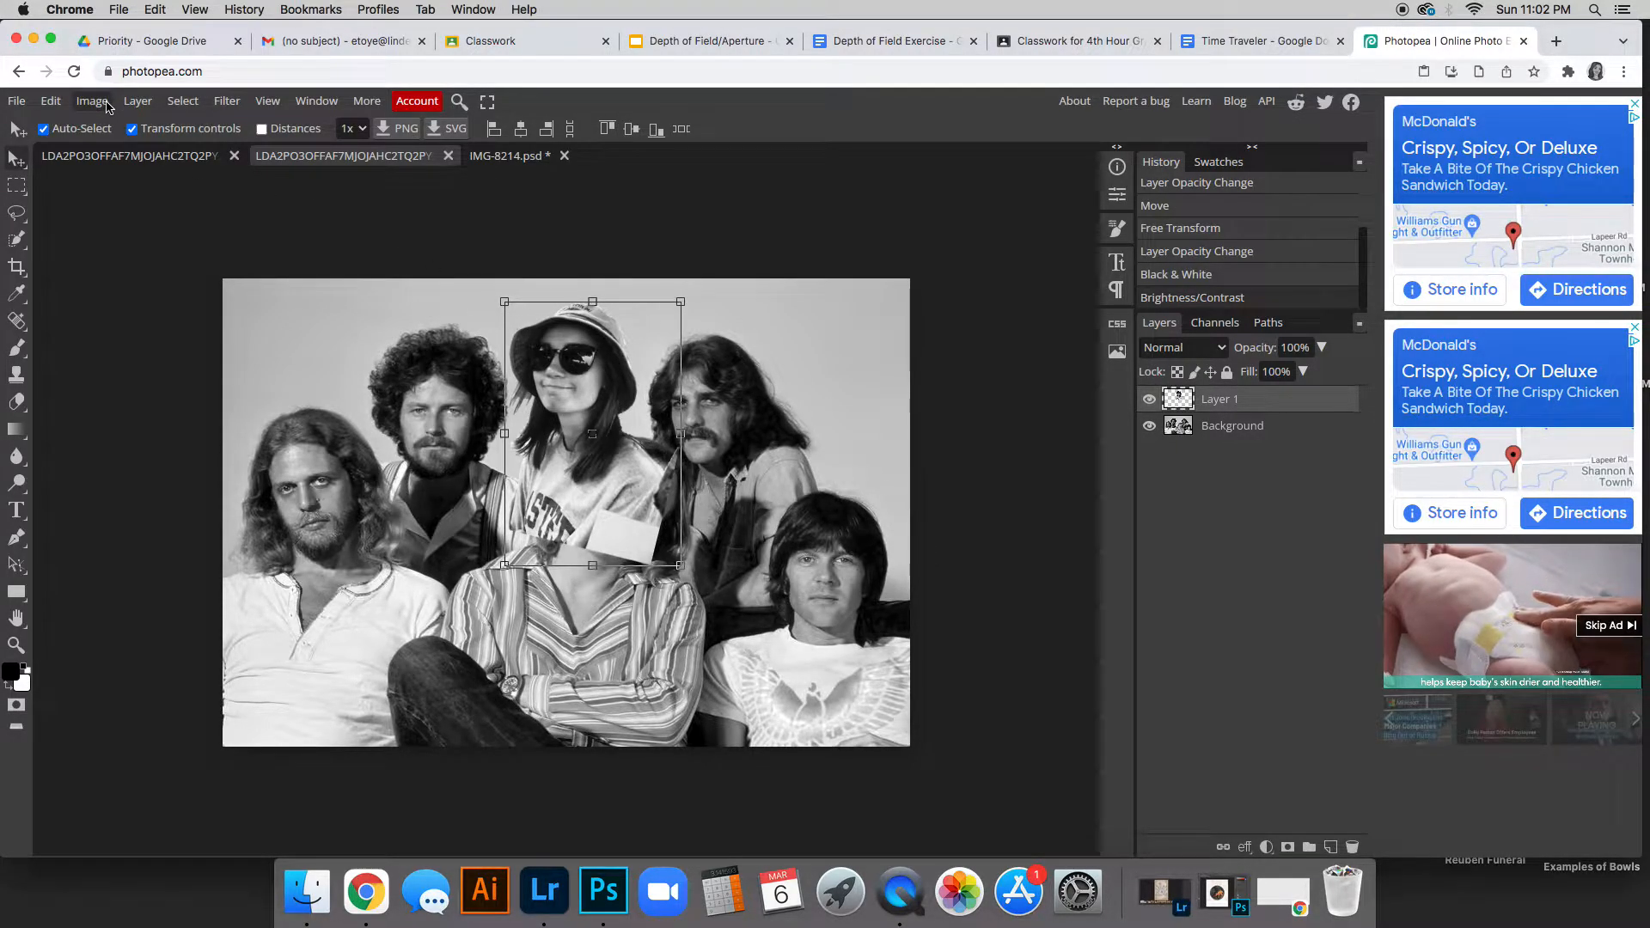
Try a Gaussian Blur on the woman's layer with the radius reduced to 0.1 px, and cancel the filter
left_click(241, 103)
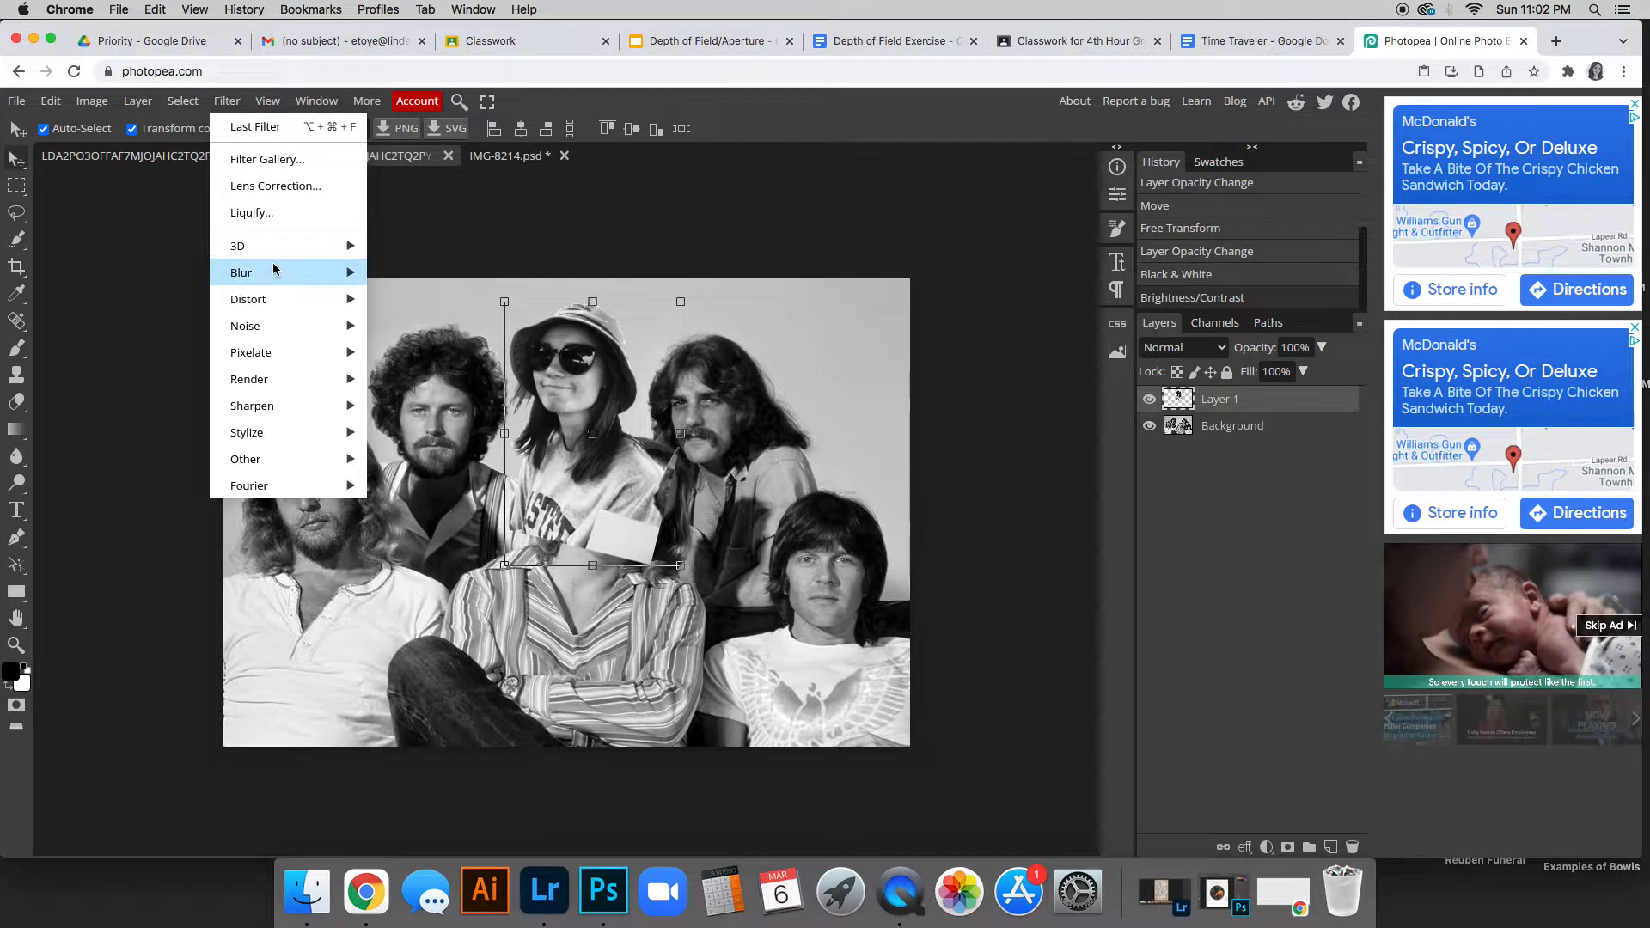
mouse_move(275, 275)
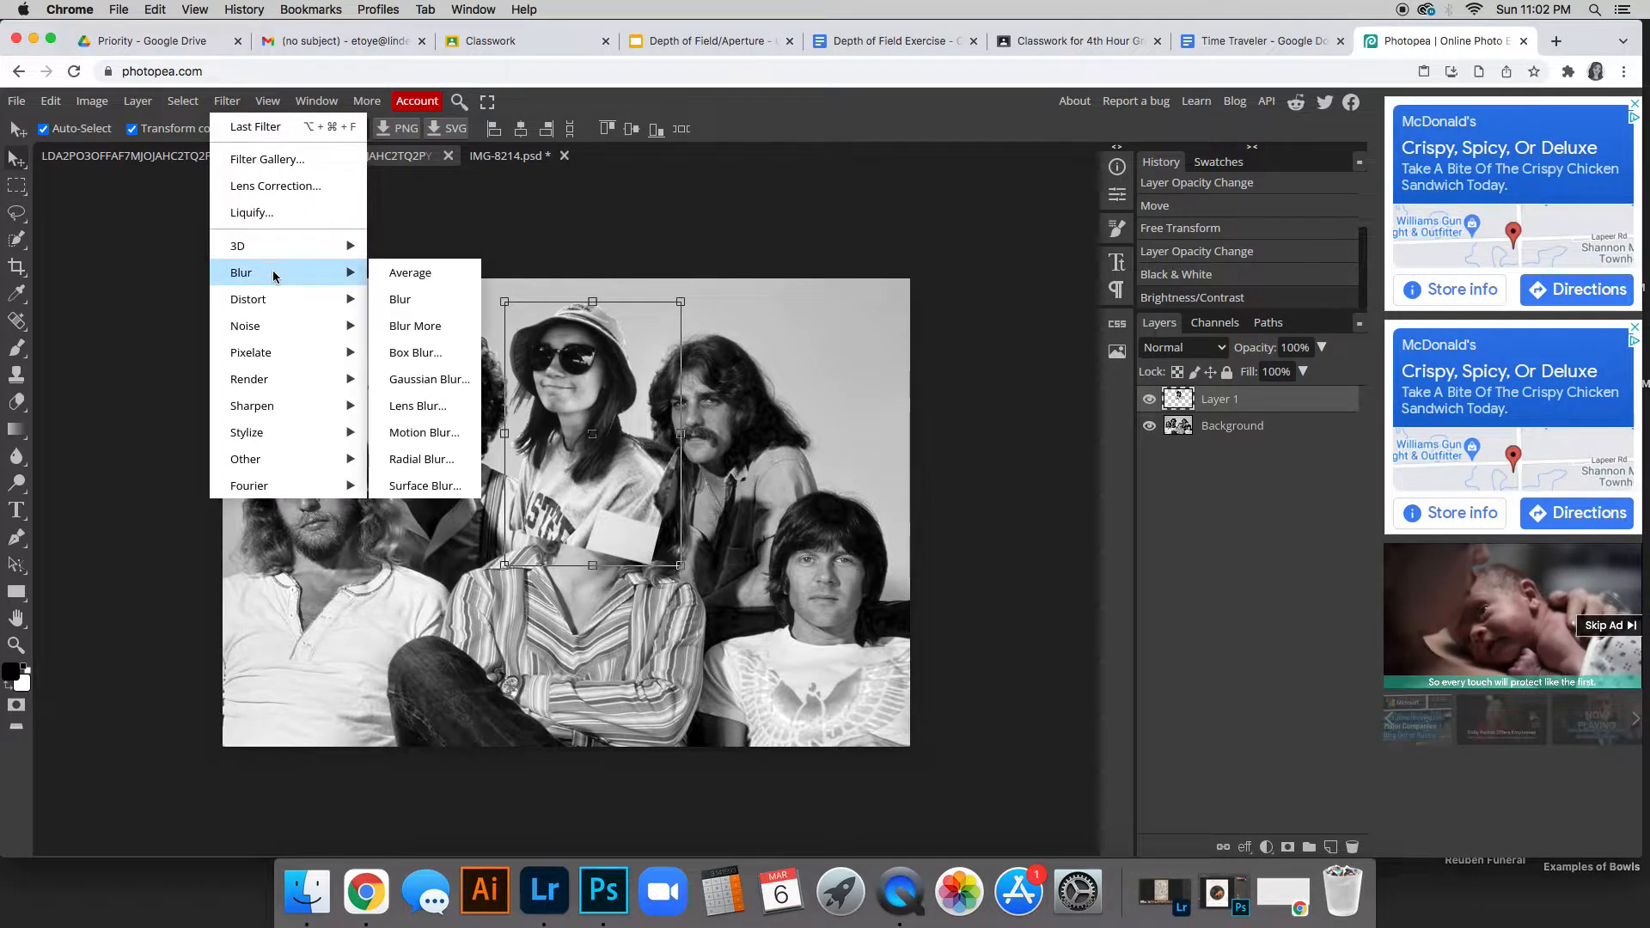
left_click(421, 382)
left_click_drag(390, 236, 284, 187)
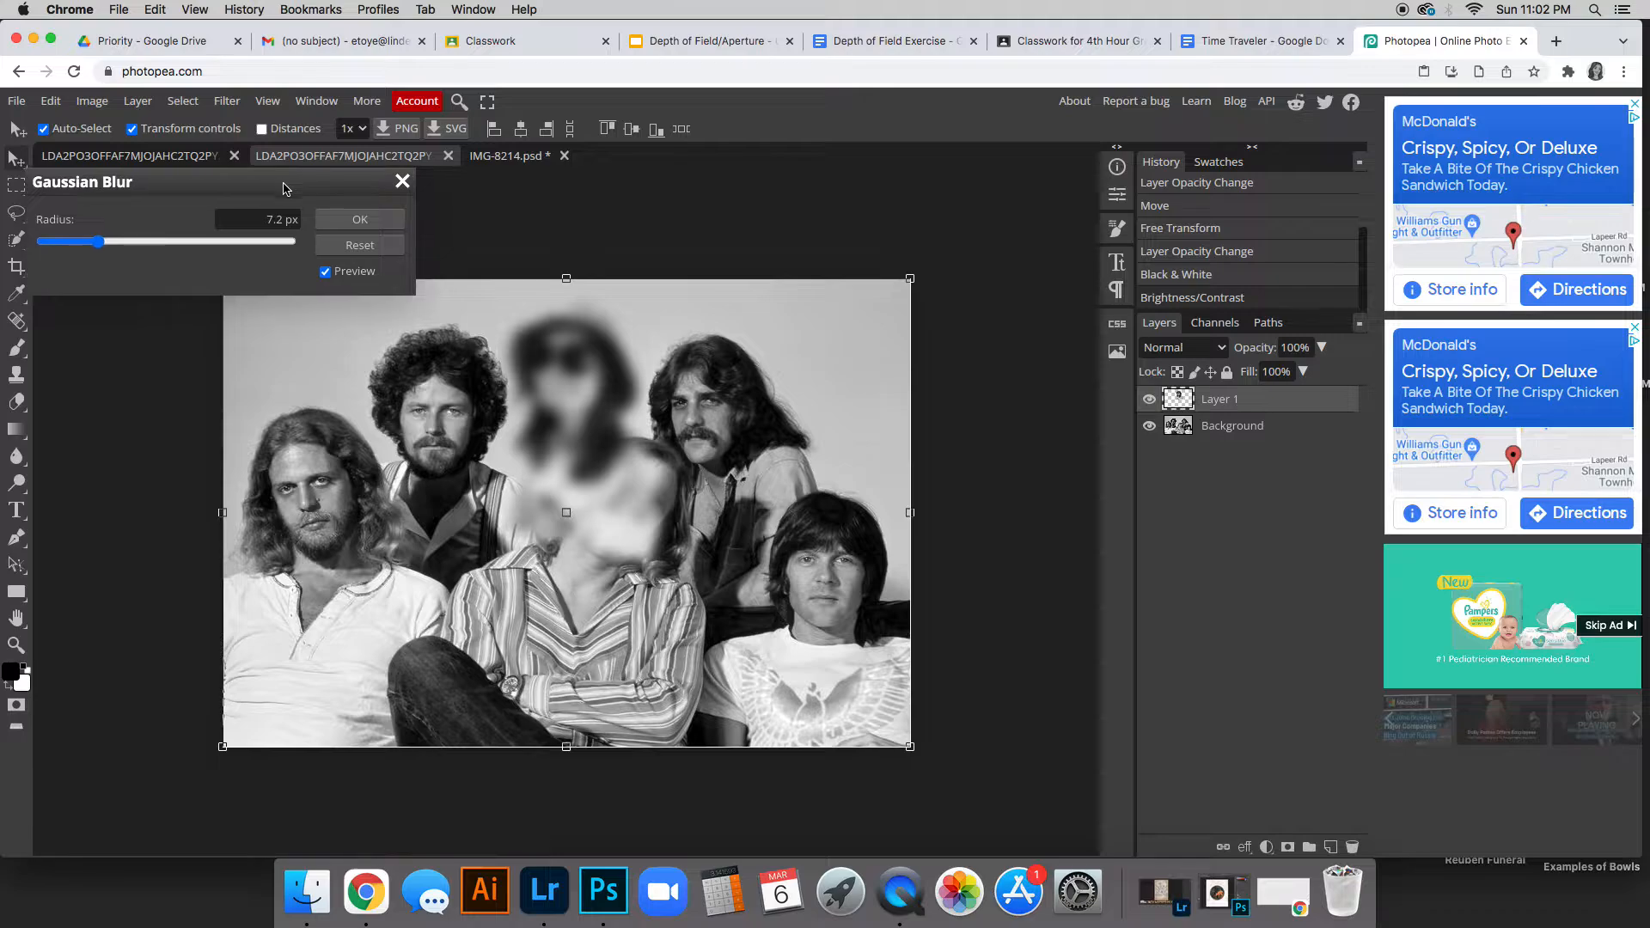
left_click_drag(104, 240, 31, 256)
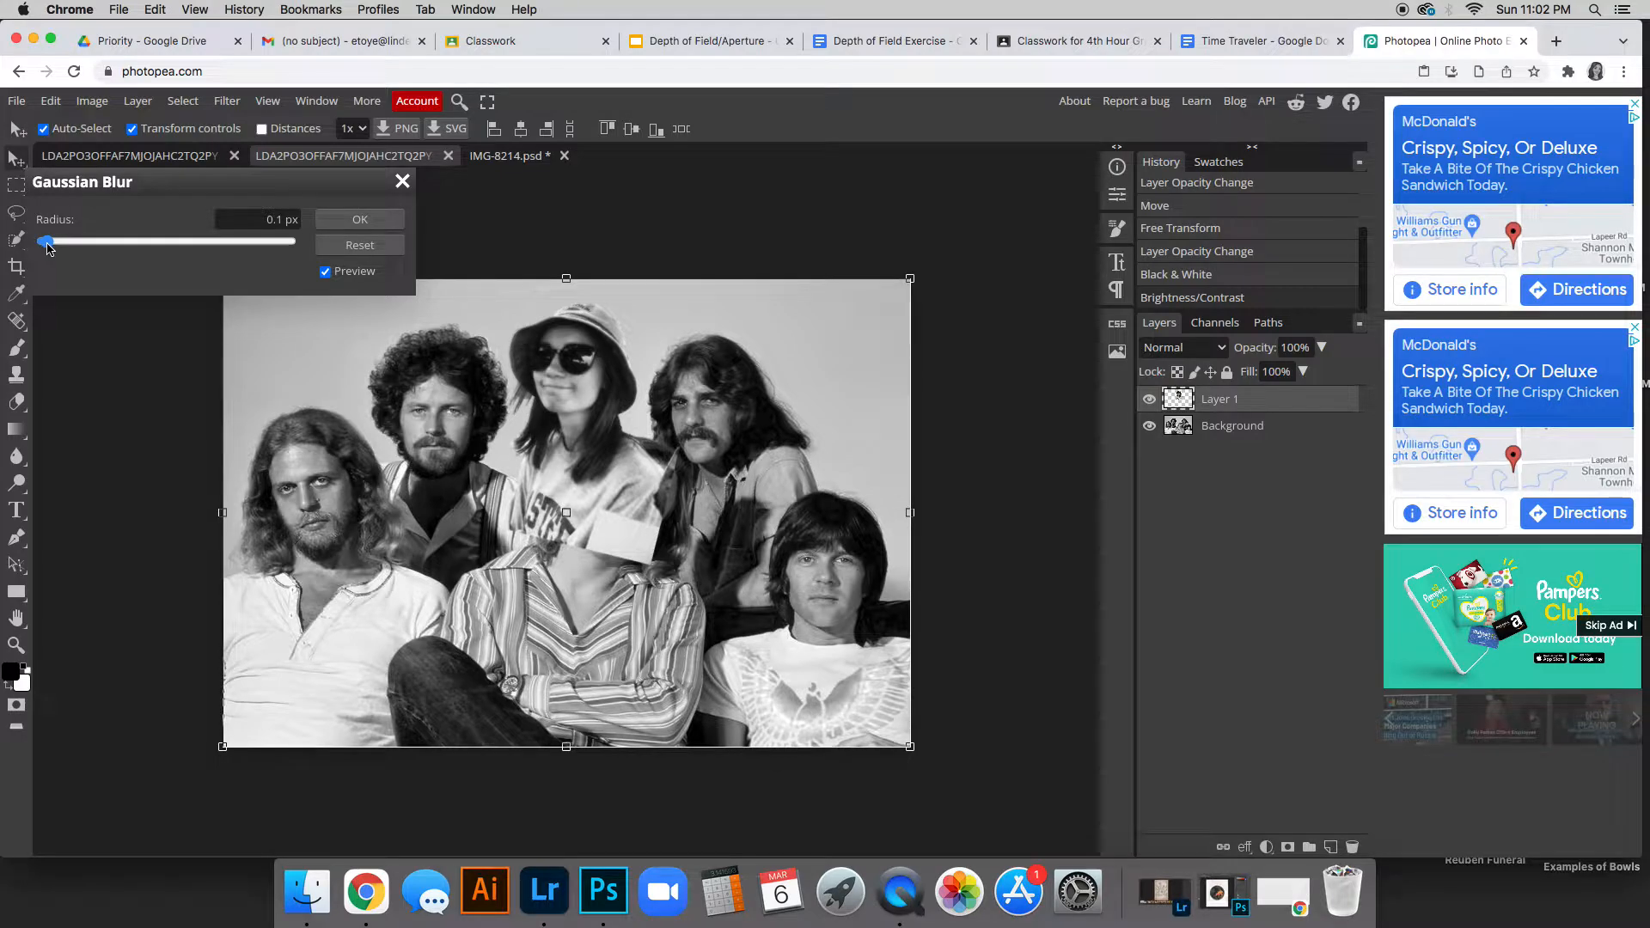
left_click_drag(53, 243, 47, 250)
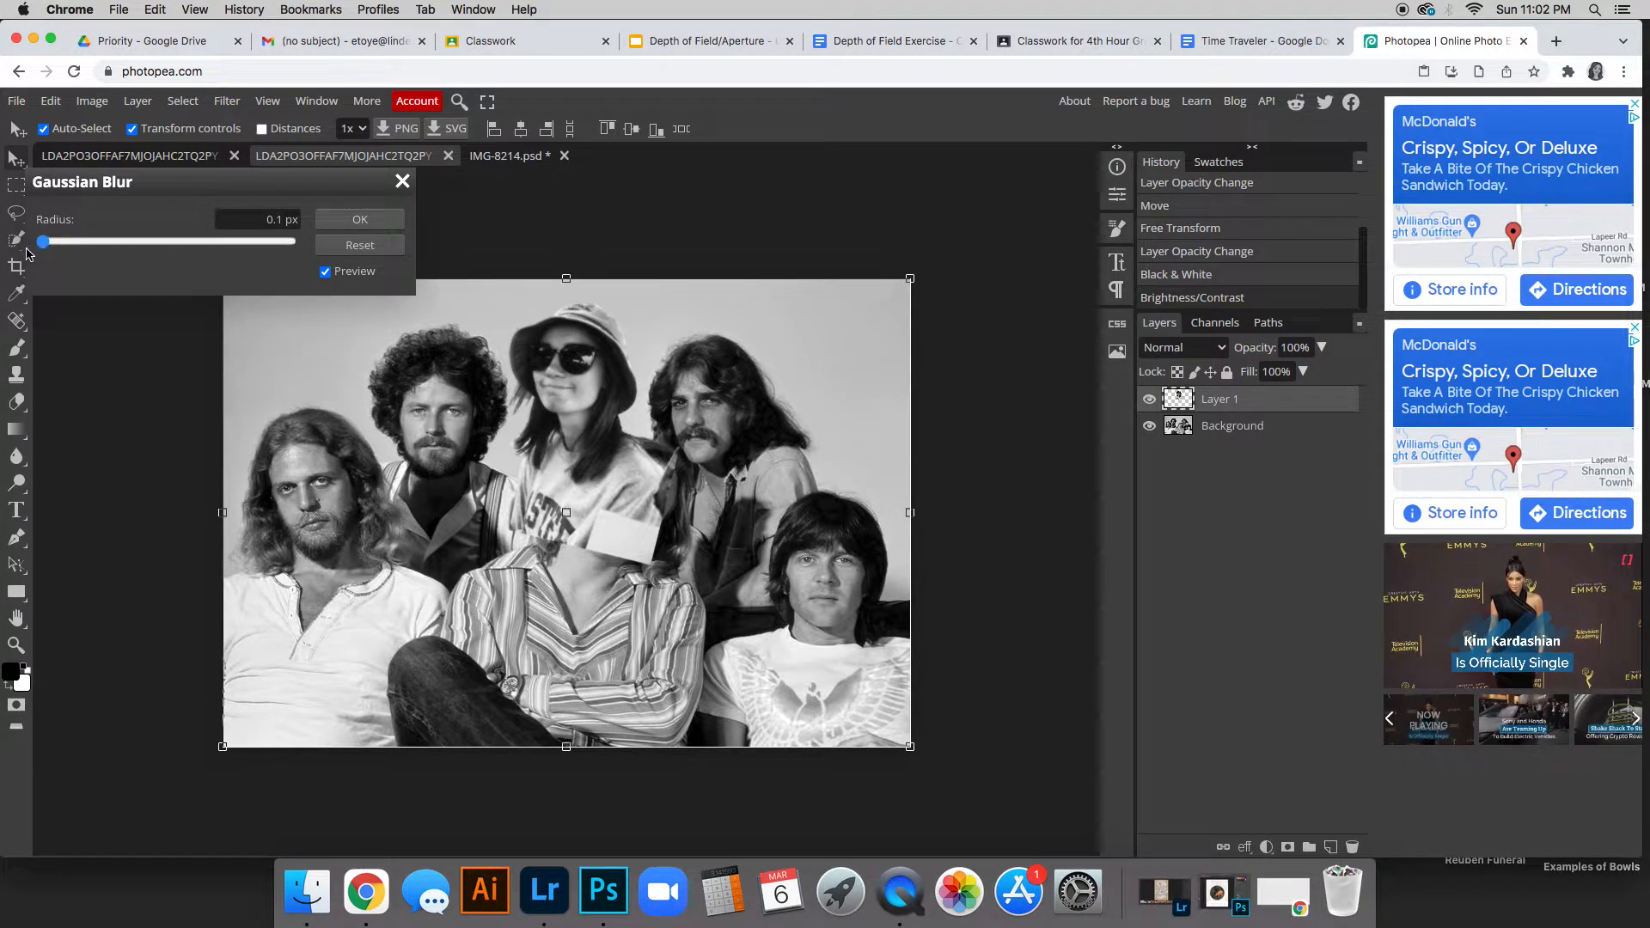
left_click(402, 181)
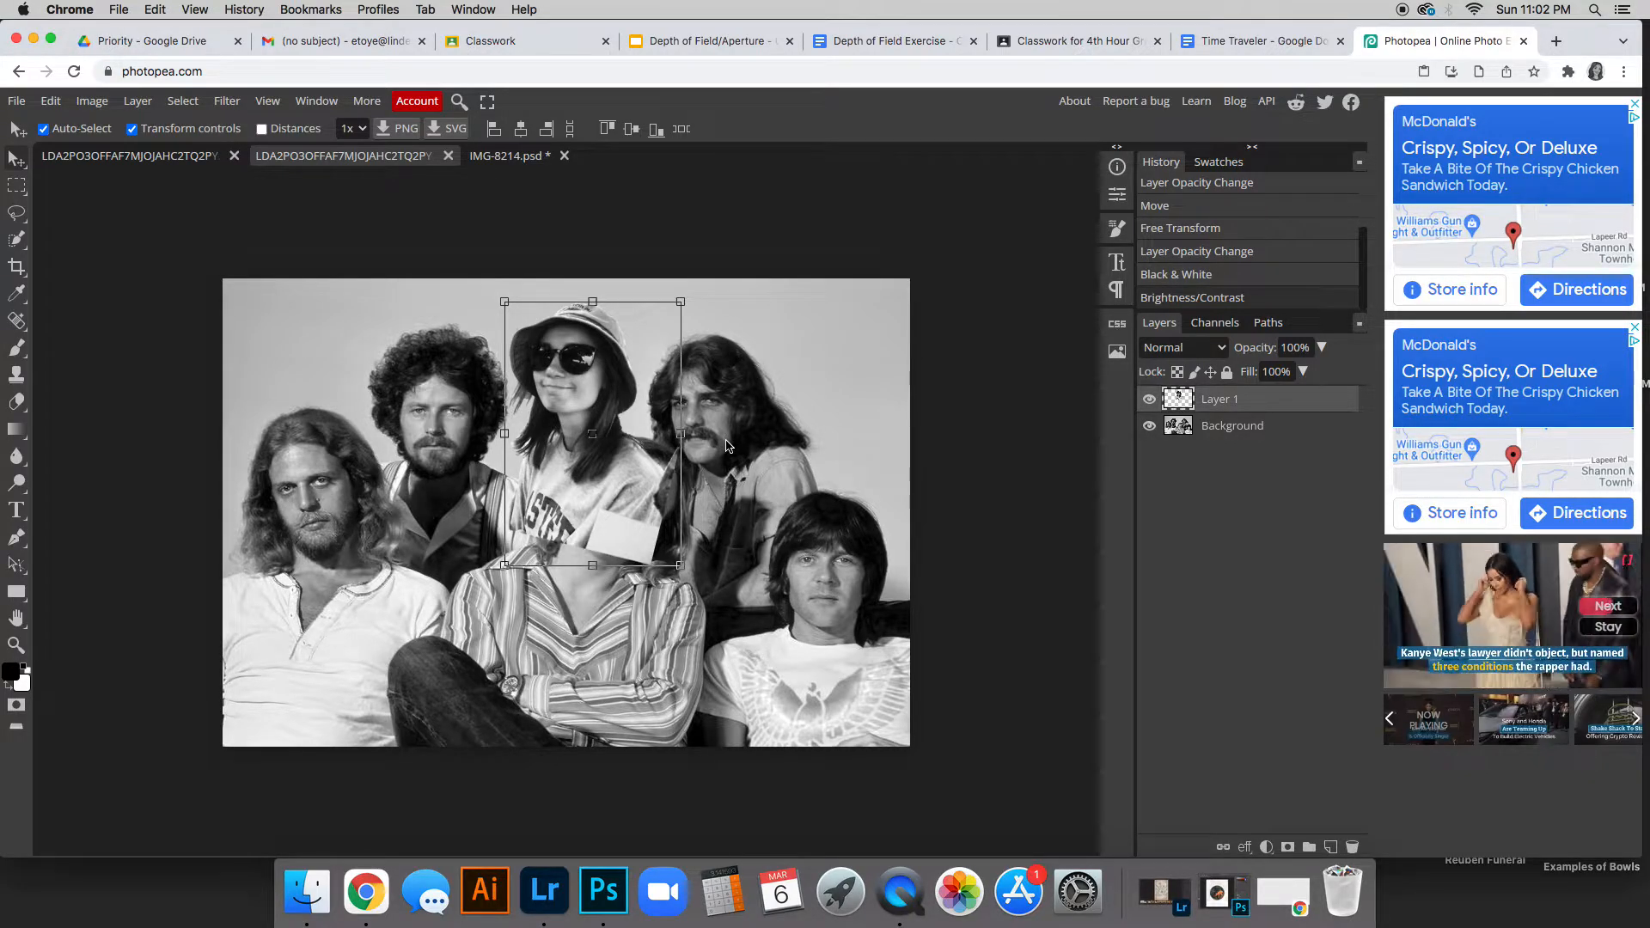
Apply Add Noise to the woman's layer with an amount of 1% and Uniform distribution
key("super+equal")
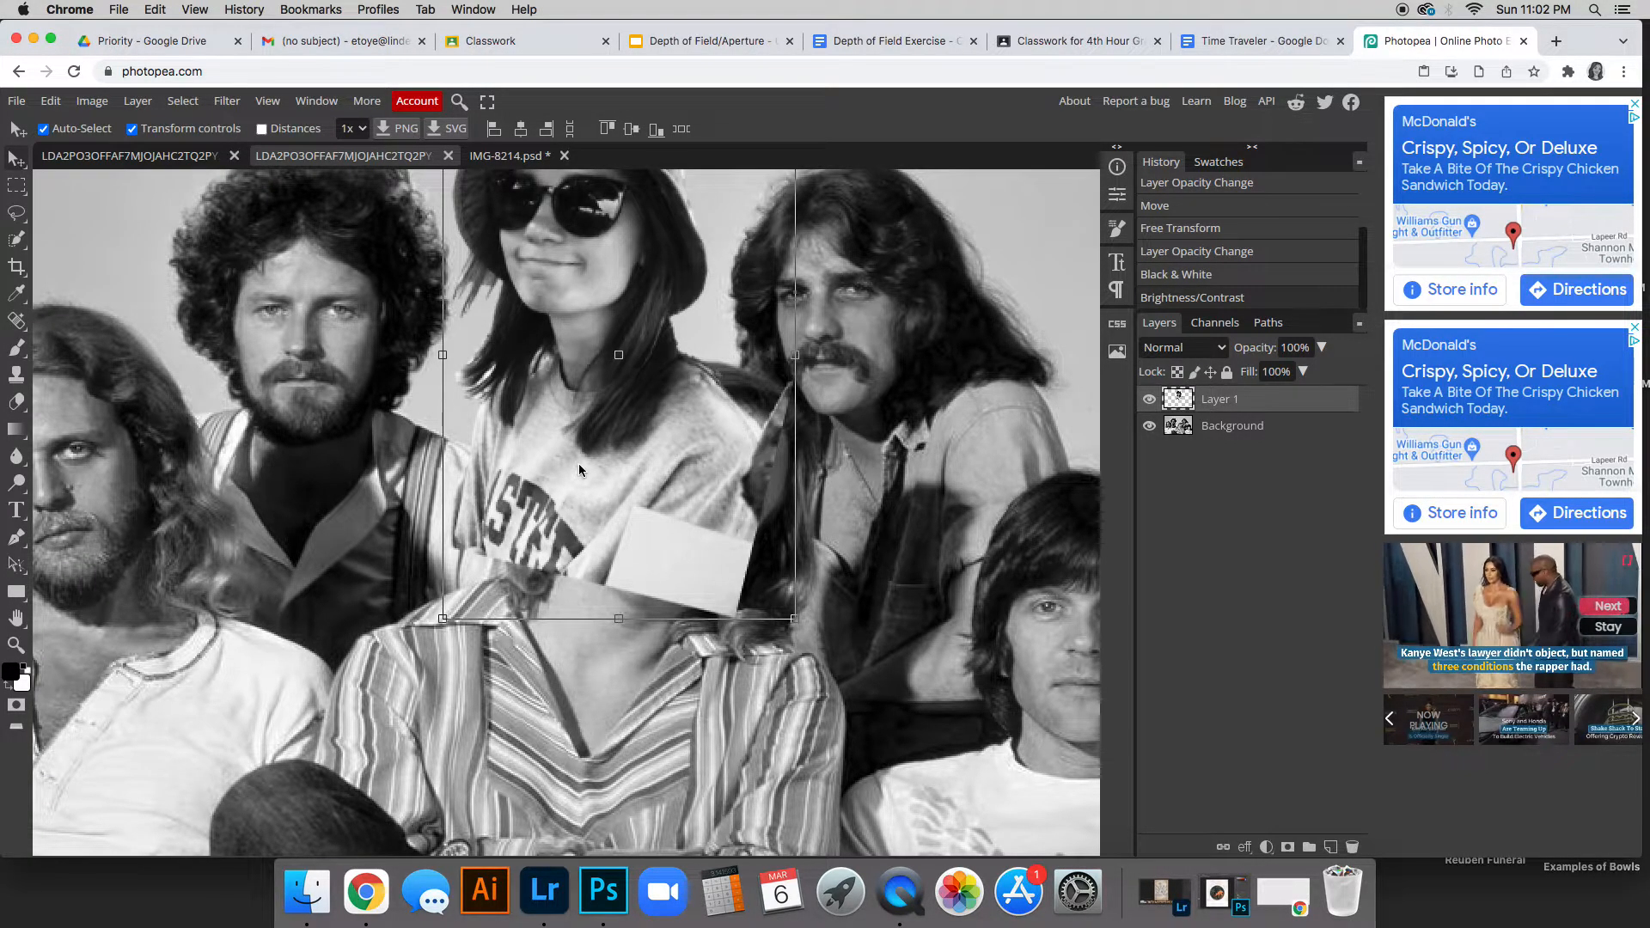
key("super+minus")
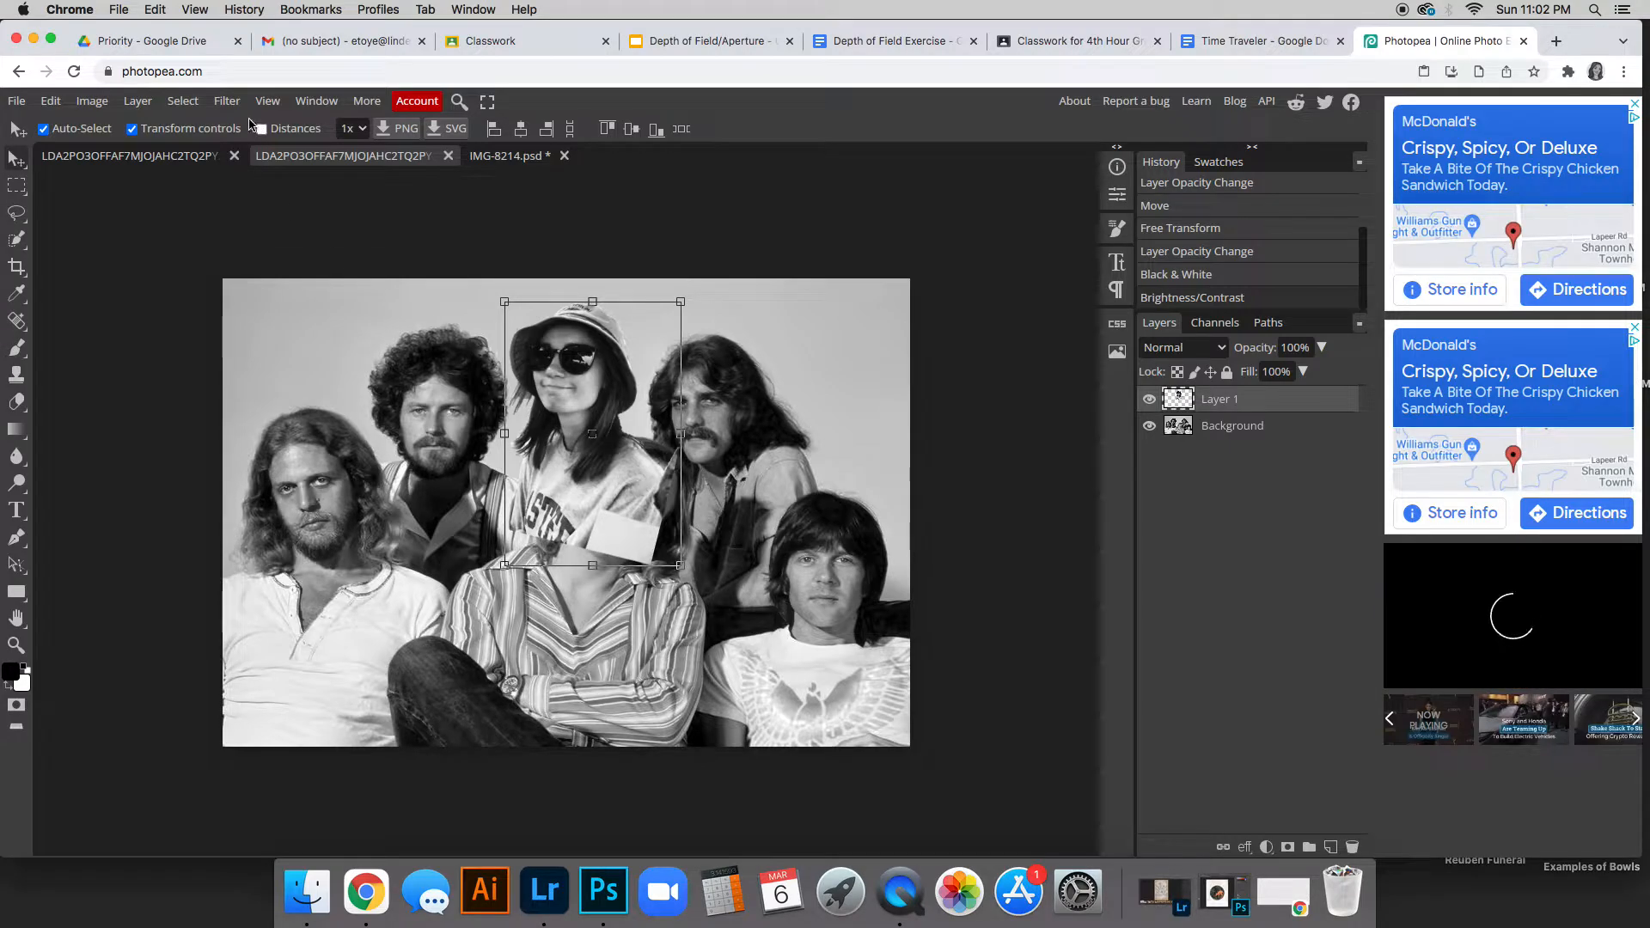
left_click(227, 100)
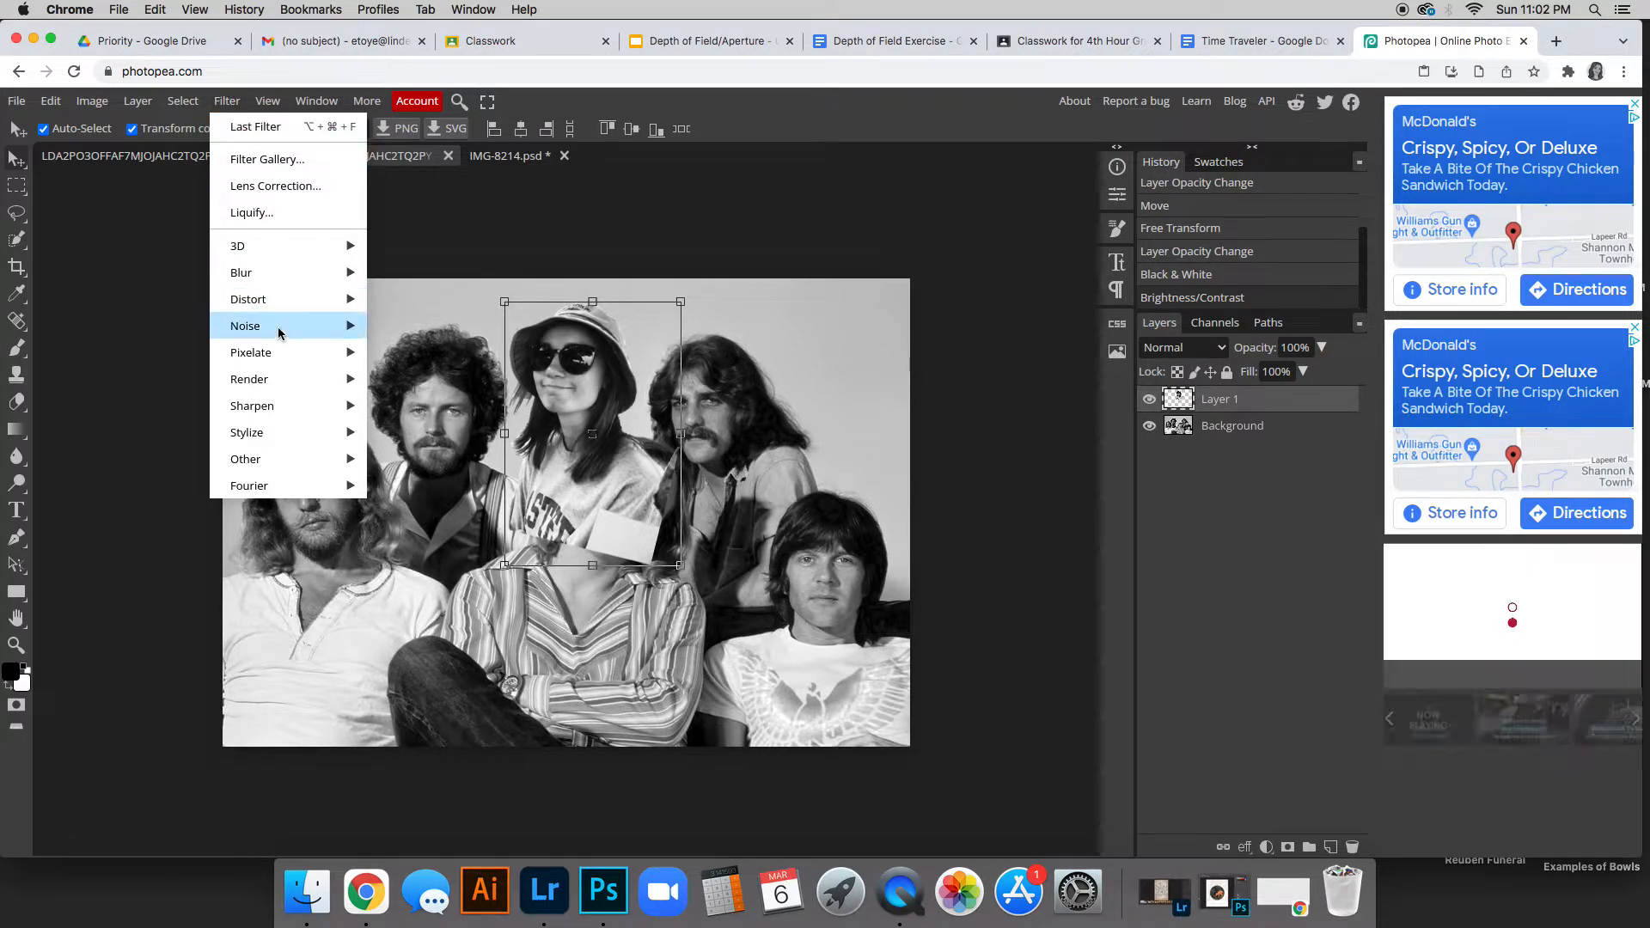
mouse_move(277, 327)
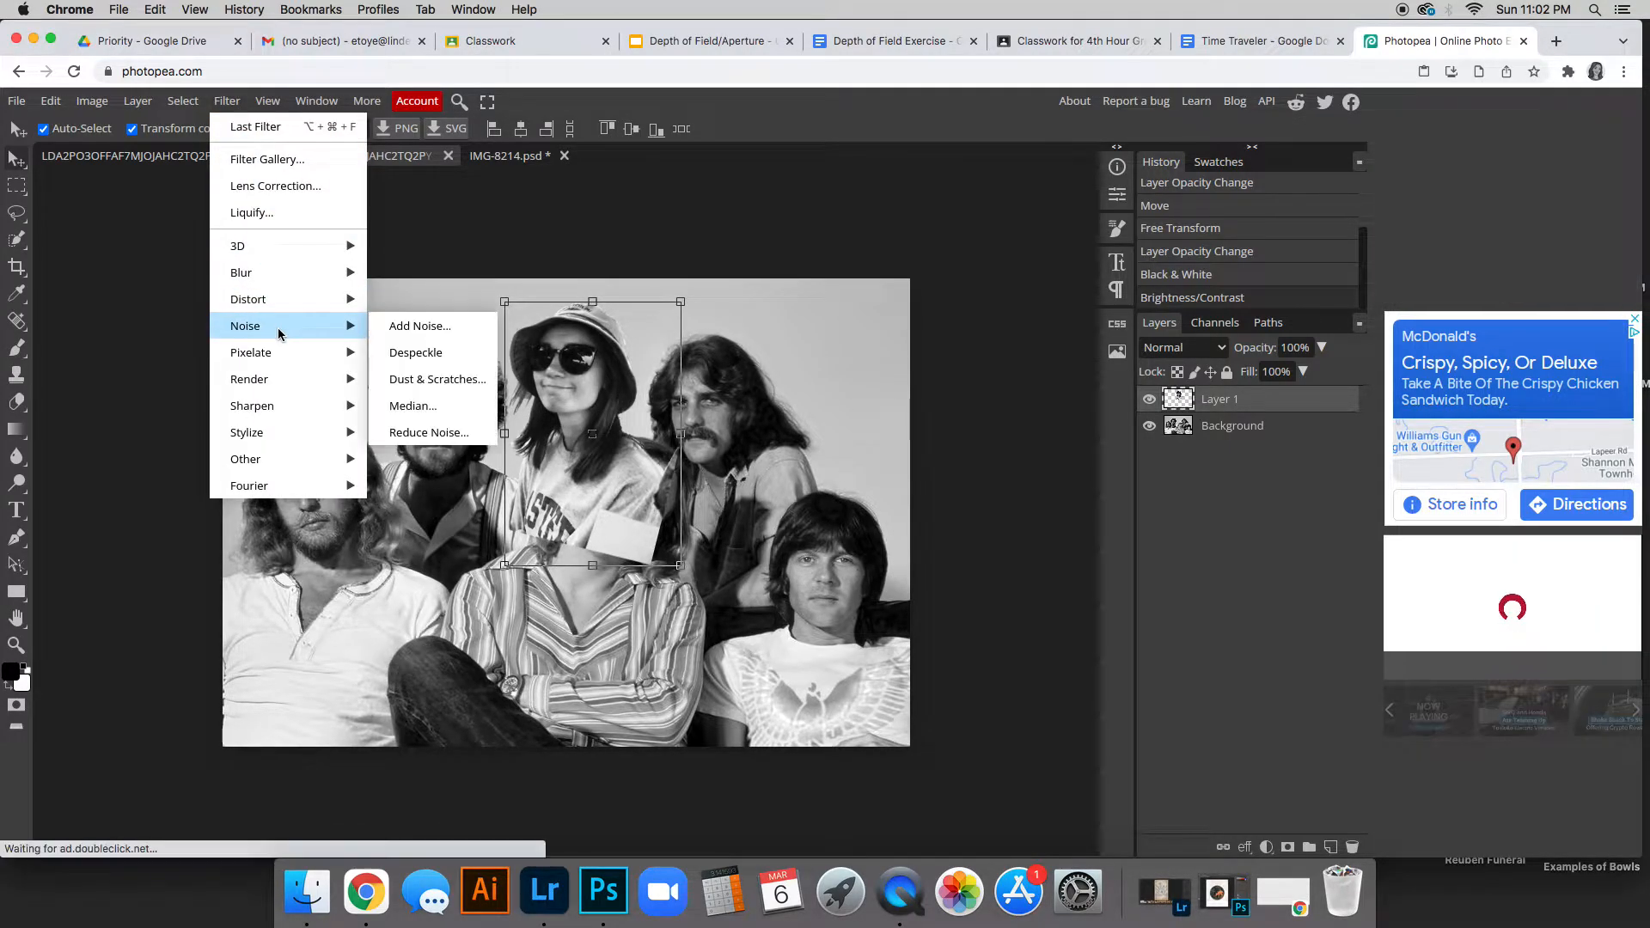
left_click(432, 334)
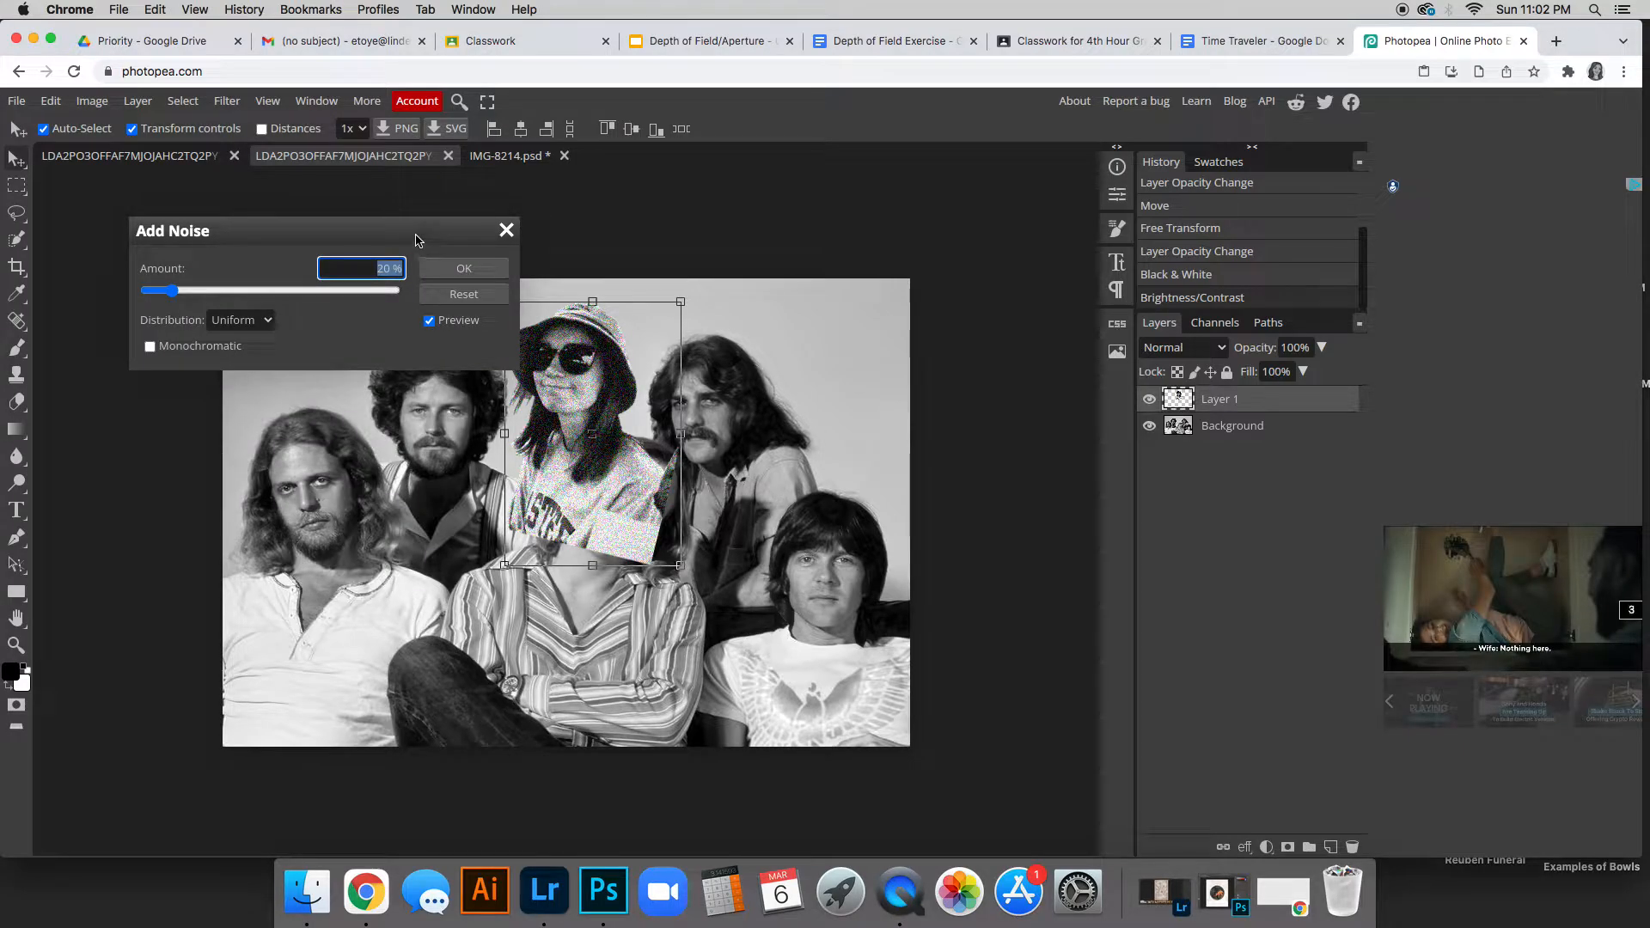
left_click_drag(416, 240, 381, 185)
mouse_move(136, 236)
left_mouse_down()
mouse_move(89, 248)
mouse_move(112, 243)
left_mouse_up()
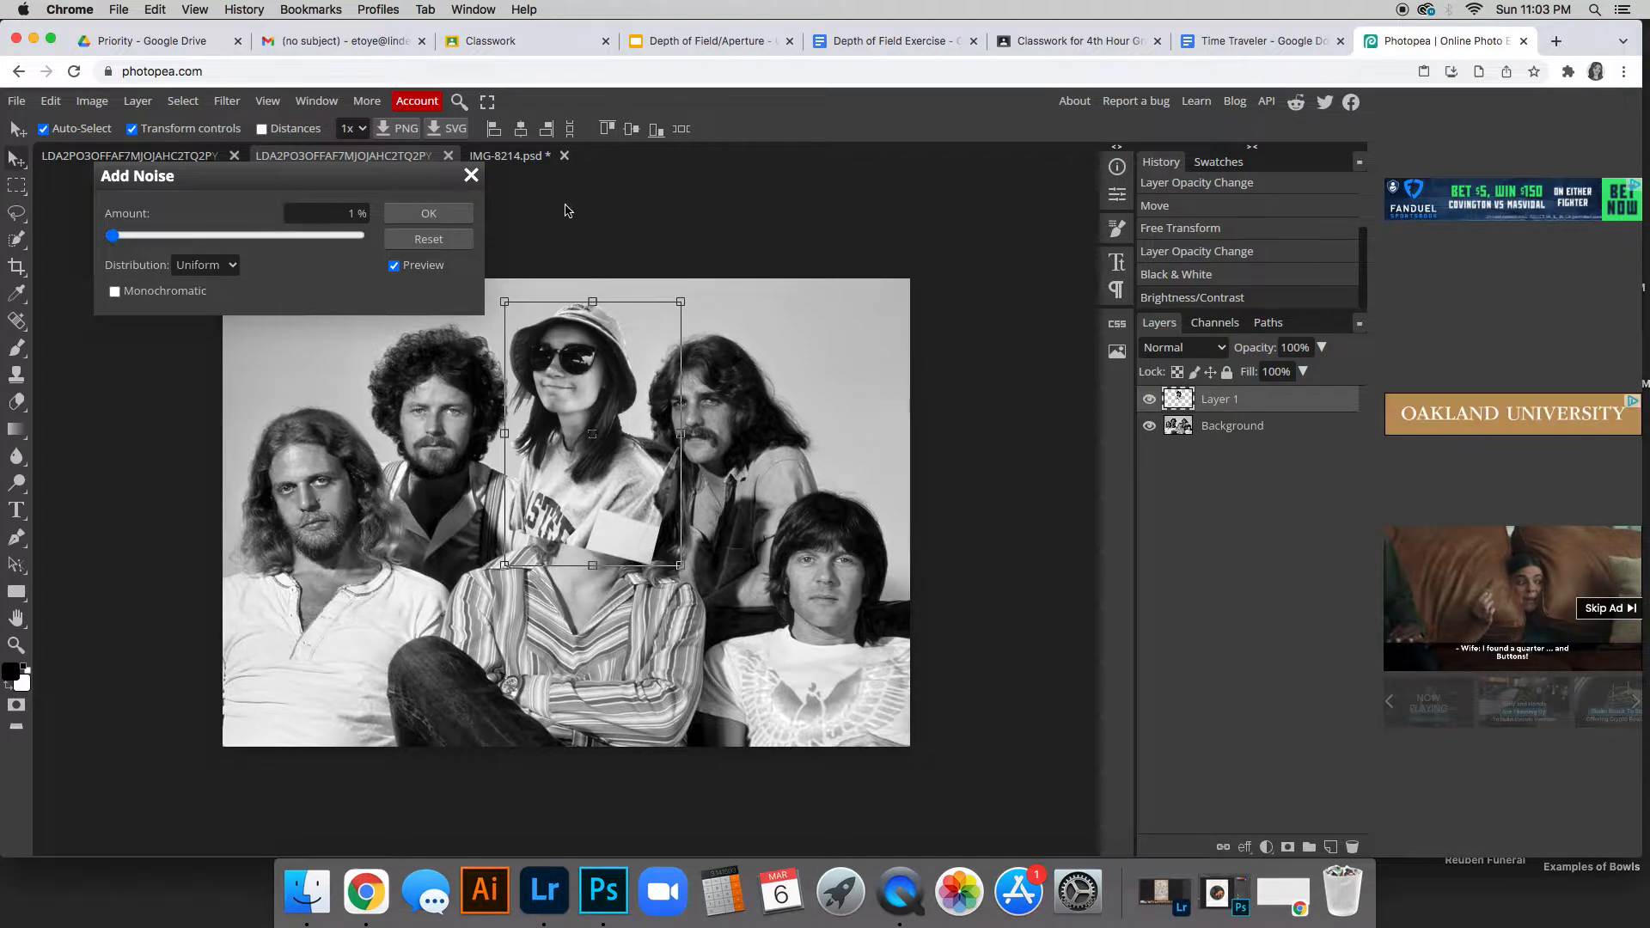
left_click(453, 219)
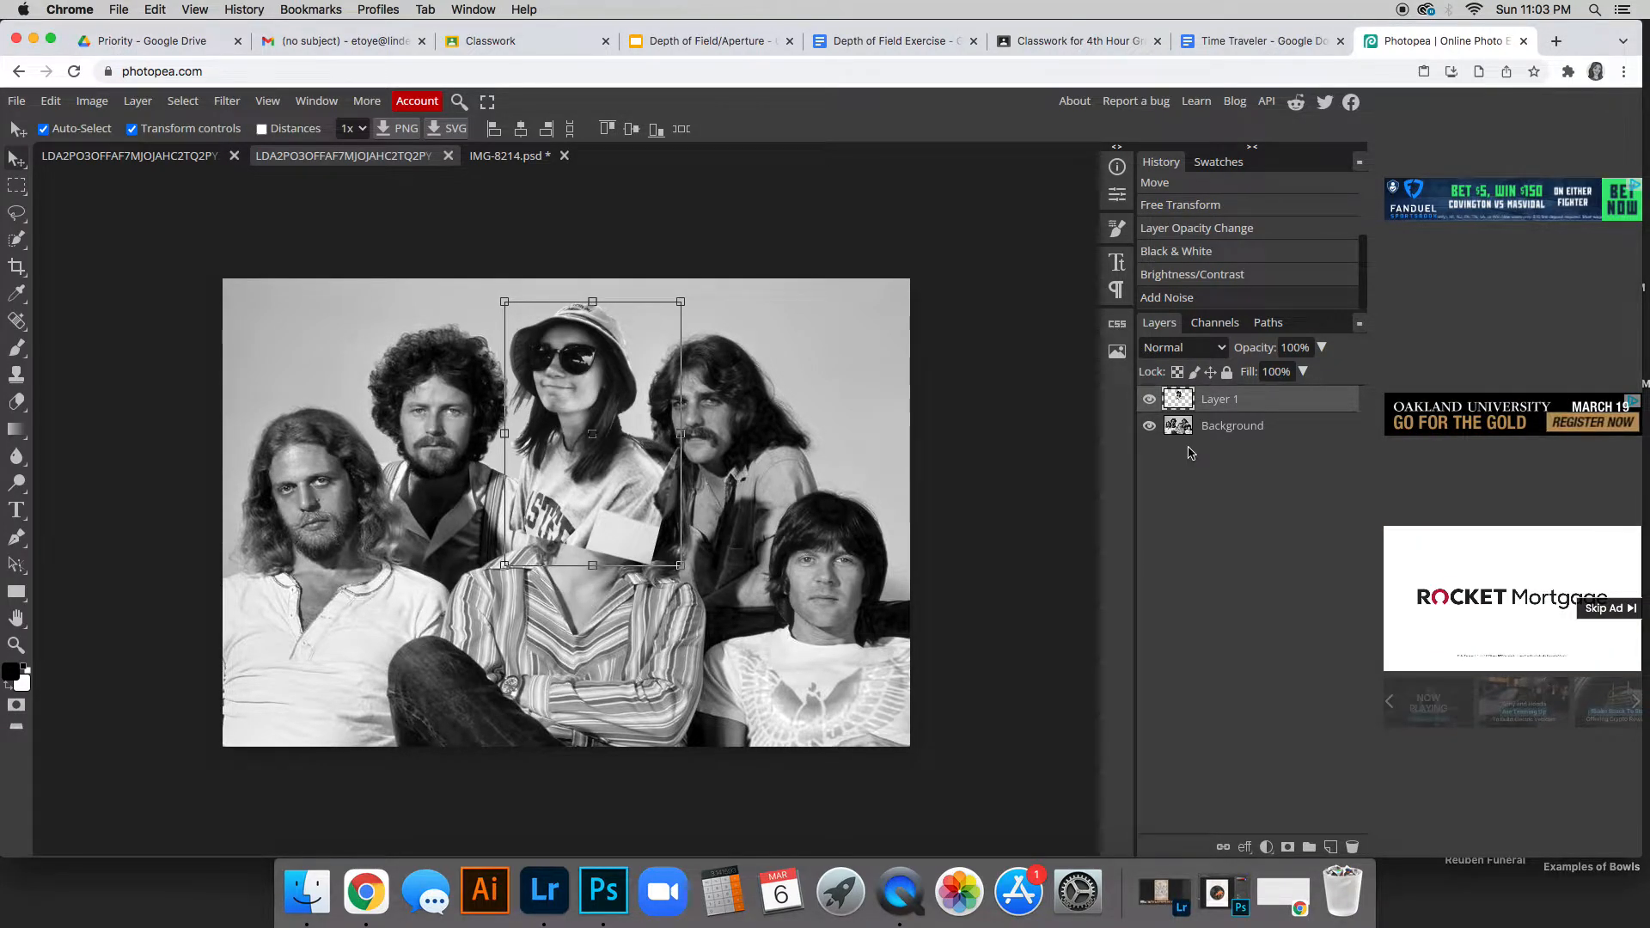
Hide the woman's layer and select all five band members on the Background layer with Quick Selection
left_click(1151, 400)
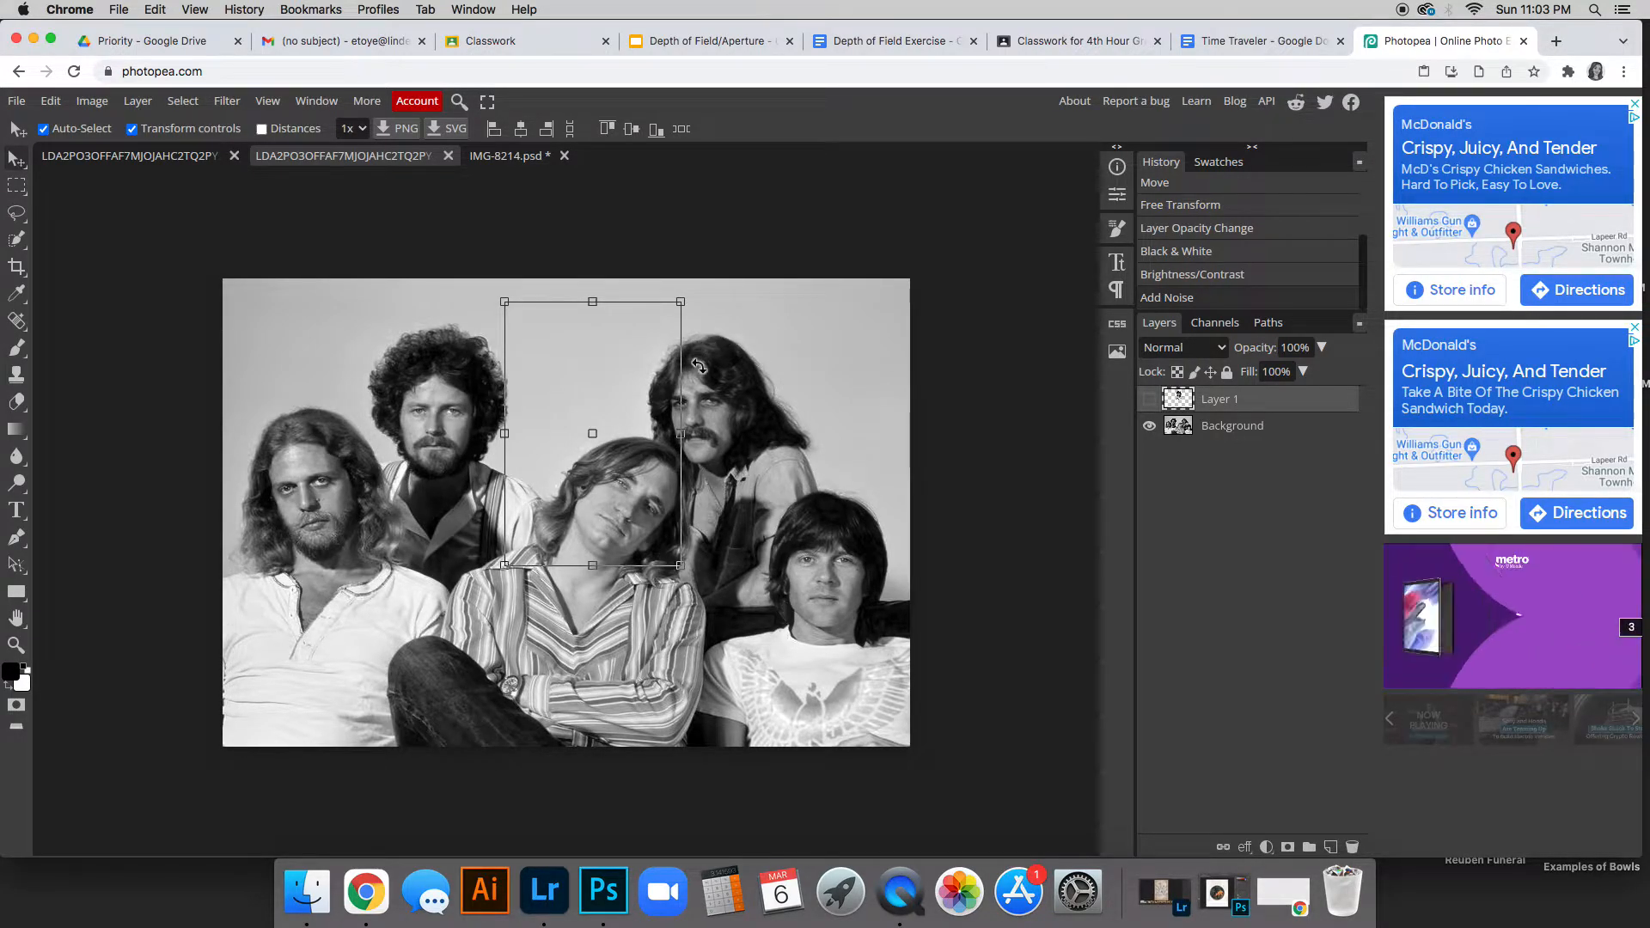
left_click(1236, 430)
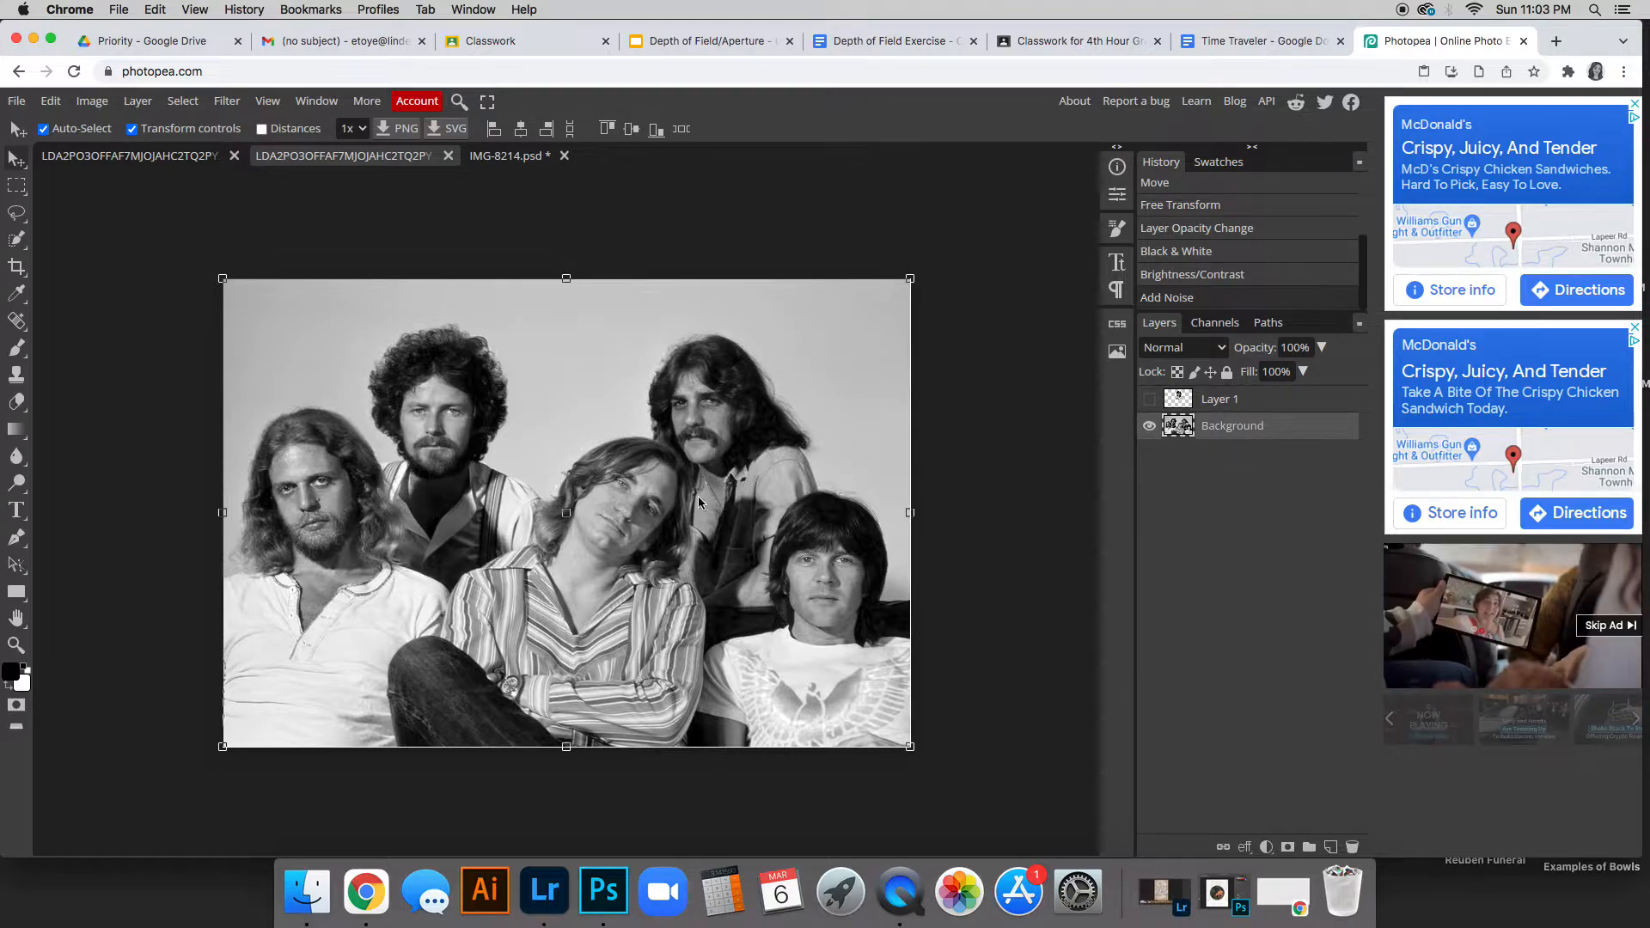
left_click(14, 244)
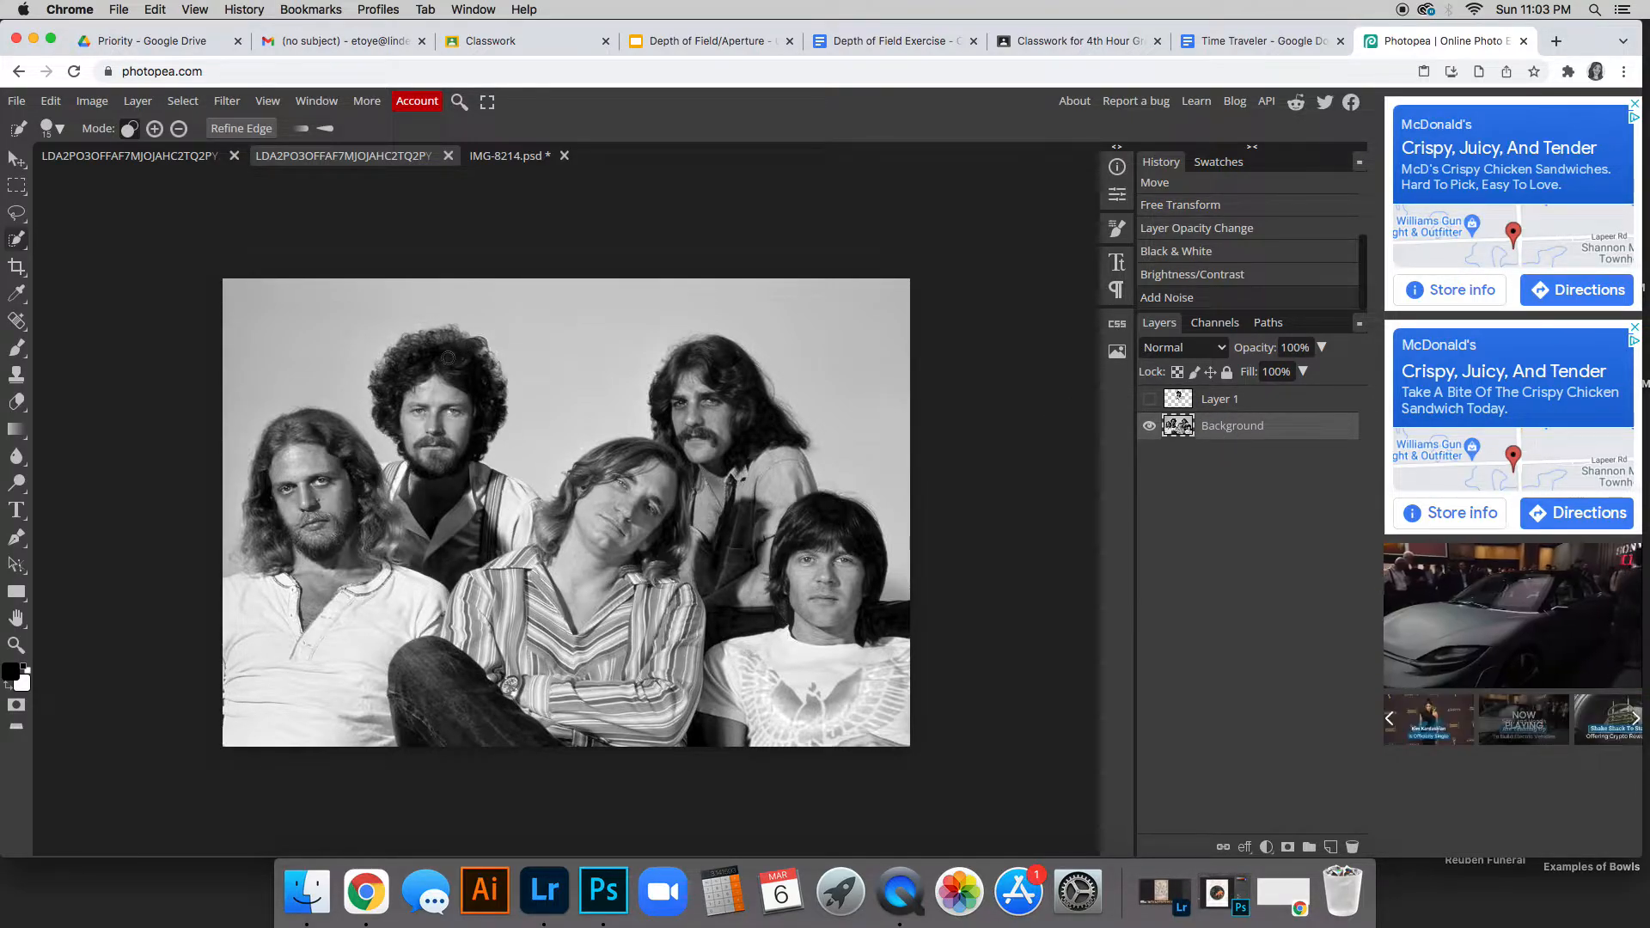
left_click_drag(448, 357, 448, 379)
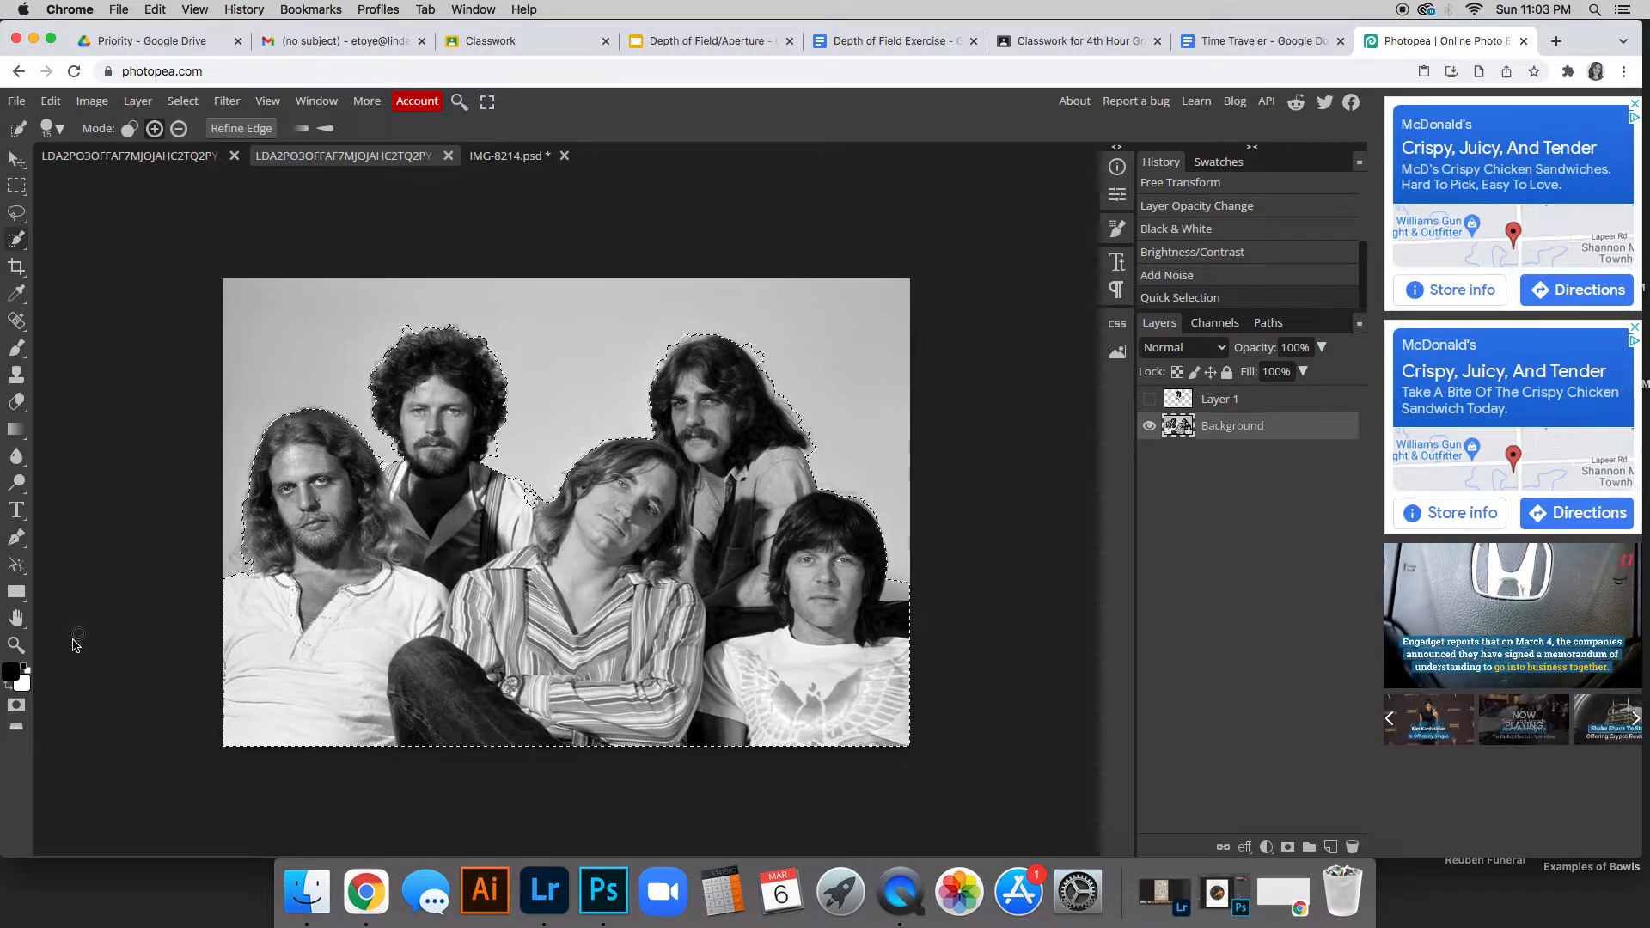
Clean up the selection edges around the back-row men's hair and shoulder and the centre man's hair by painting and erasing in Quick Mask
left_click(17, 707)
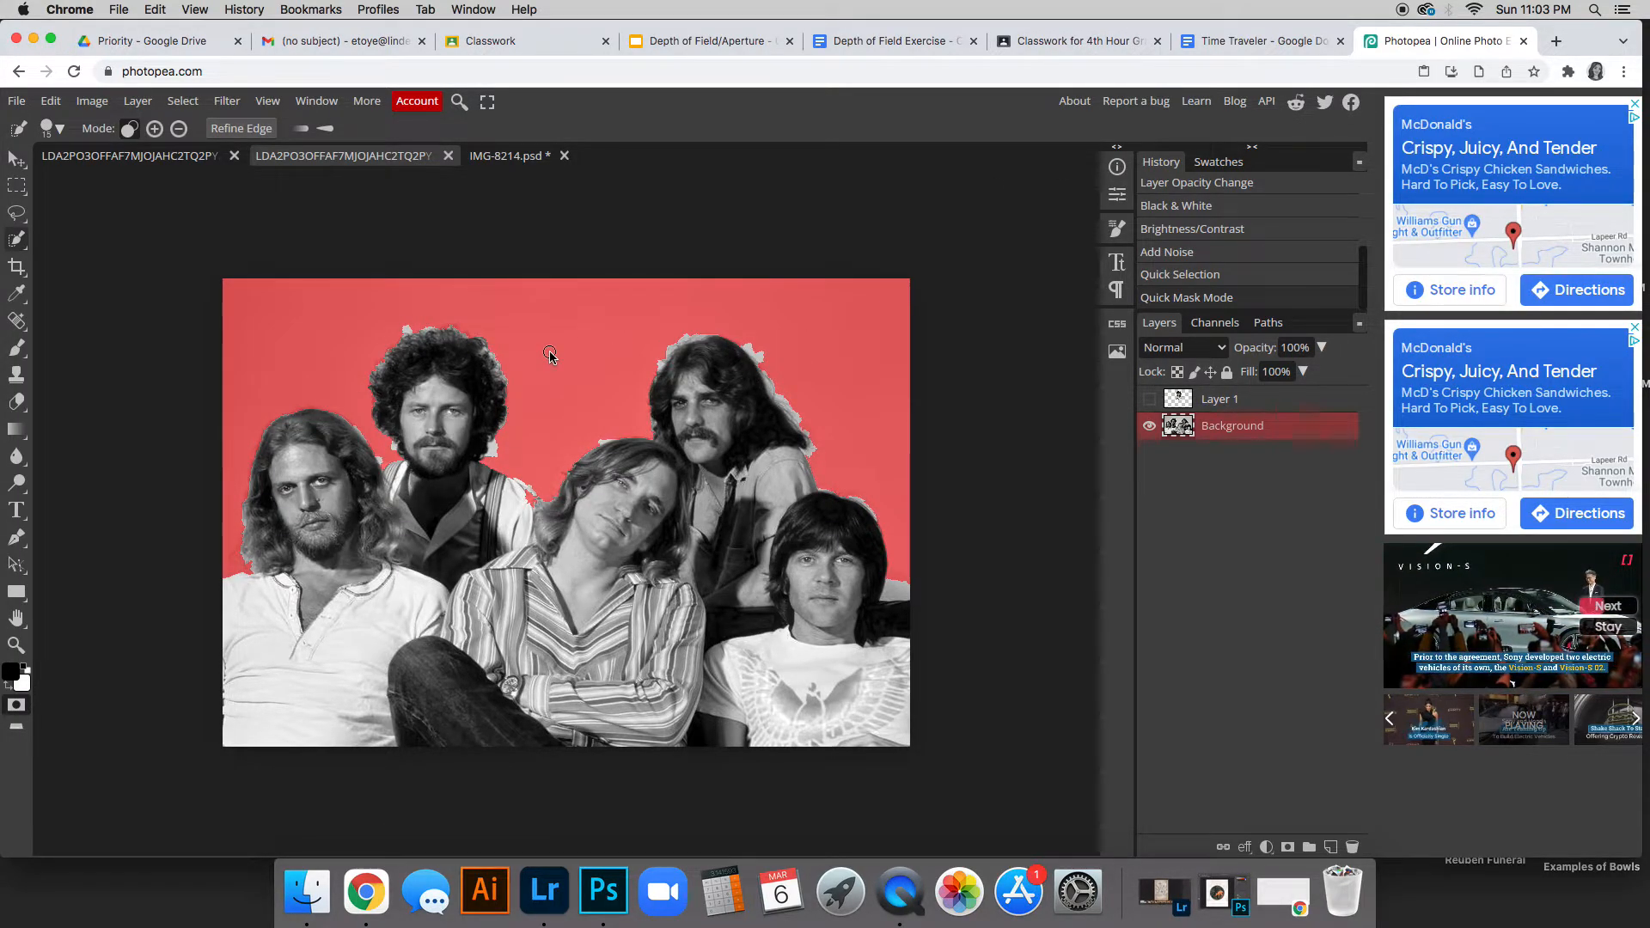
key("b")
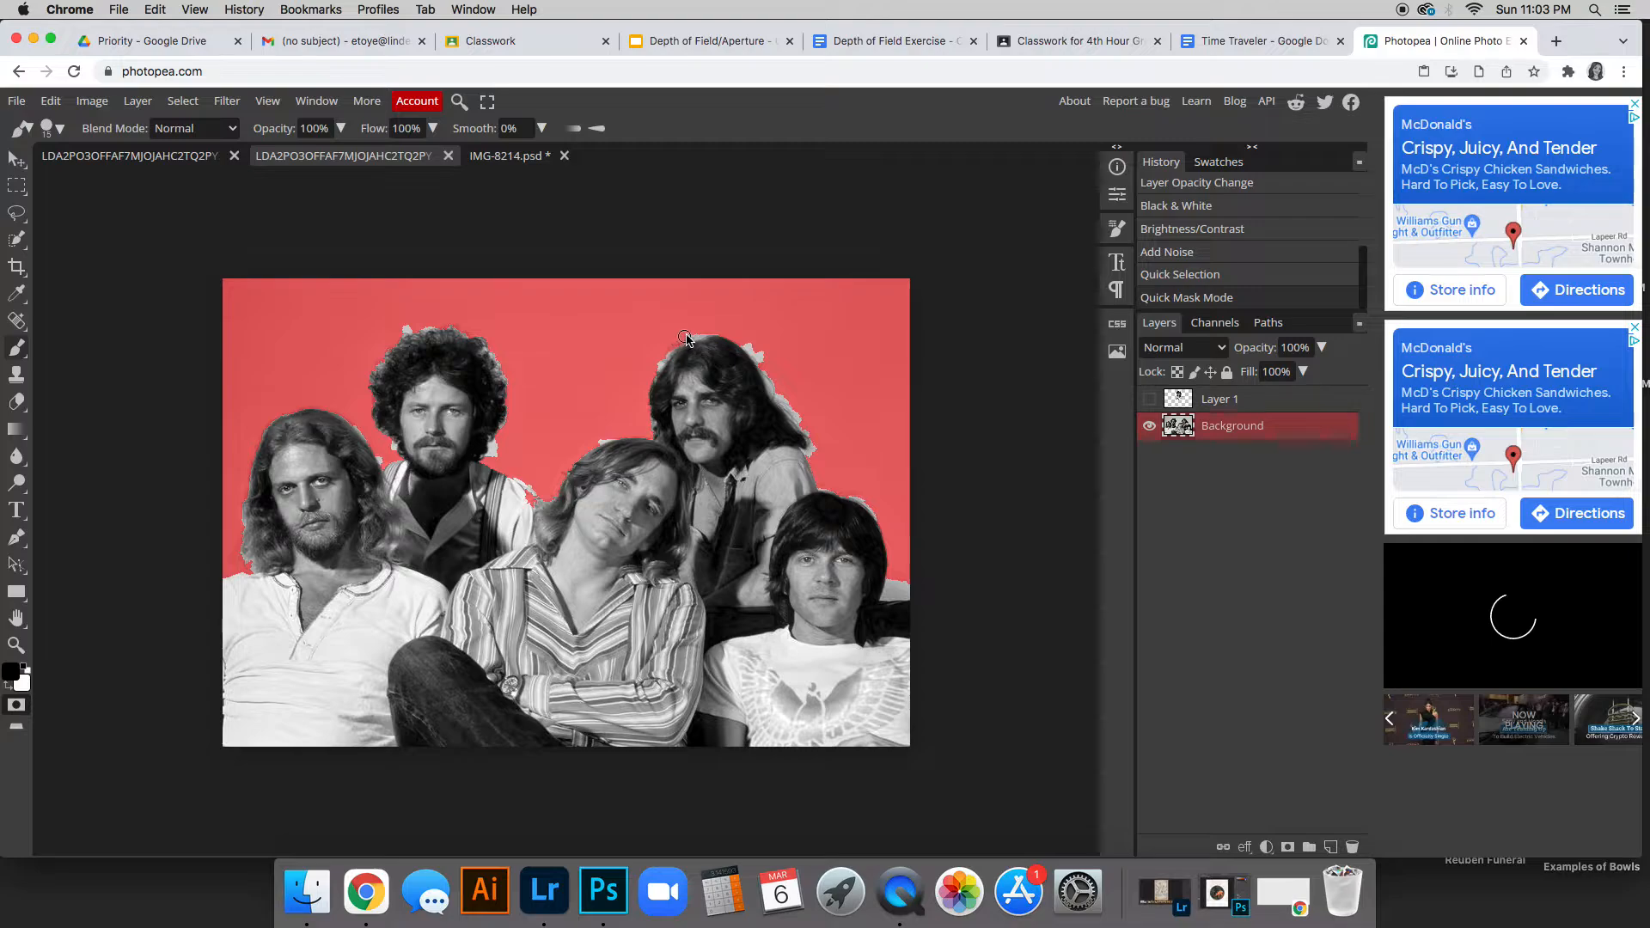
mouse_move(710, 332)
left_mouse_down()
mouse_move(658, 363)
mouse_move(599, 441)
left_mouse_up()
left_click(490, 465)
mouse_move(494, 453)
left_mouse_down()
mouse_move(475, 389)
mouse_move(477, 453)
mouse_move(490, 413)
left_mouse_up()
key("e")
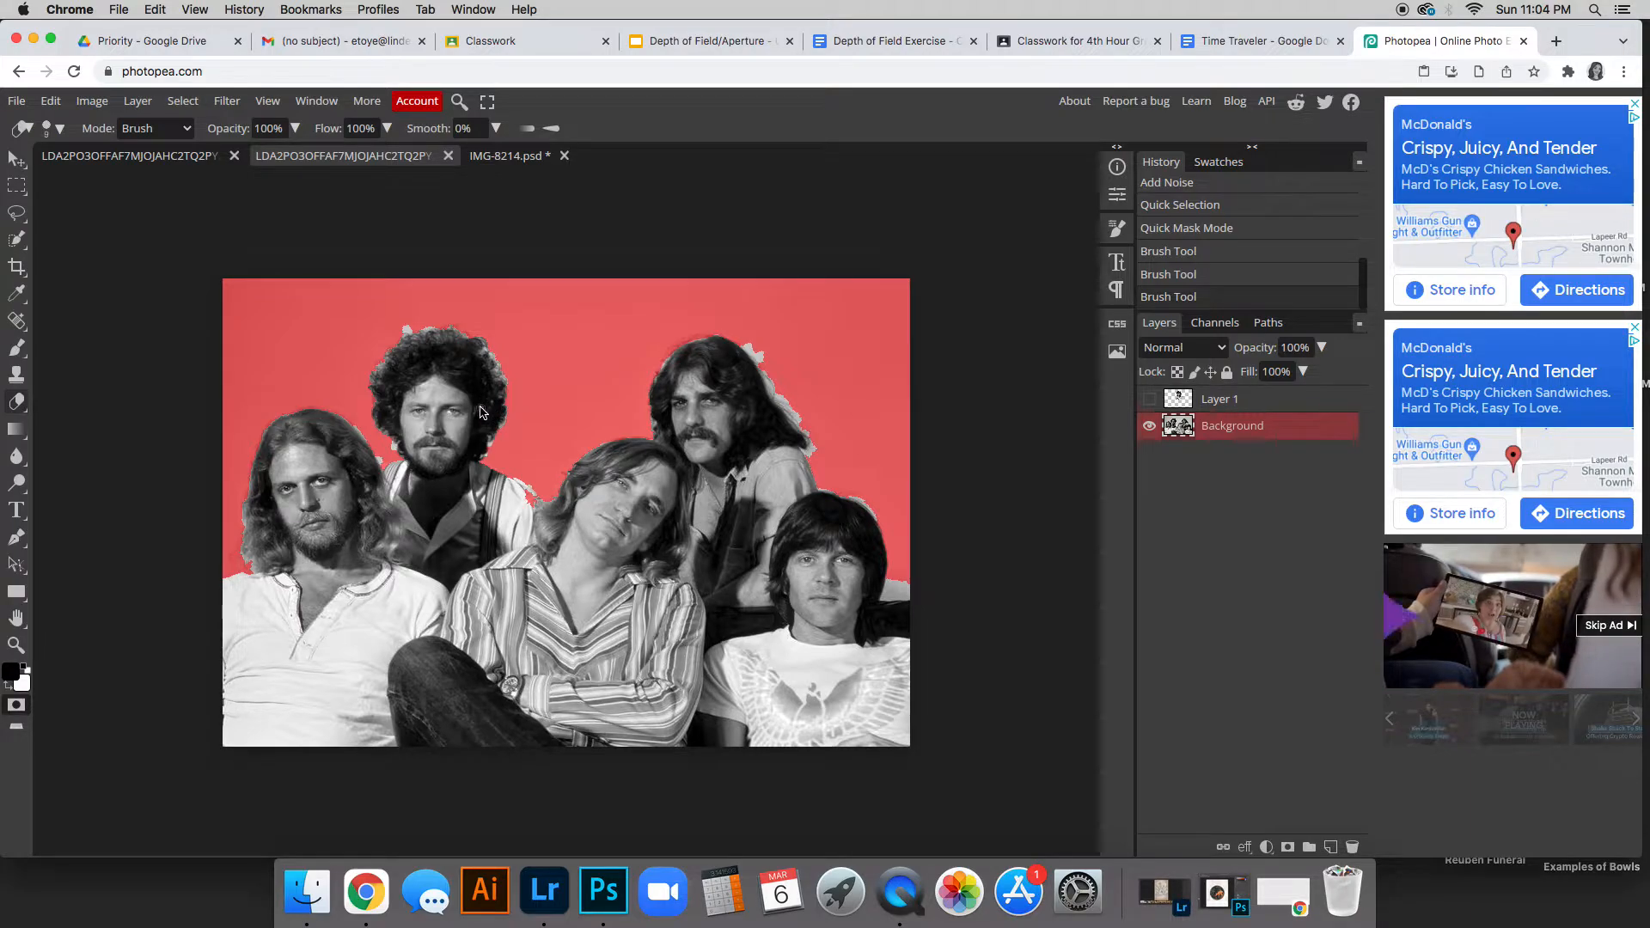
key("b")
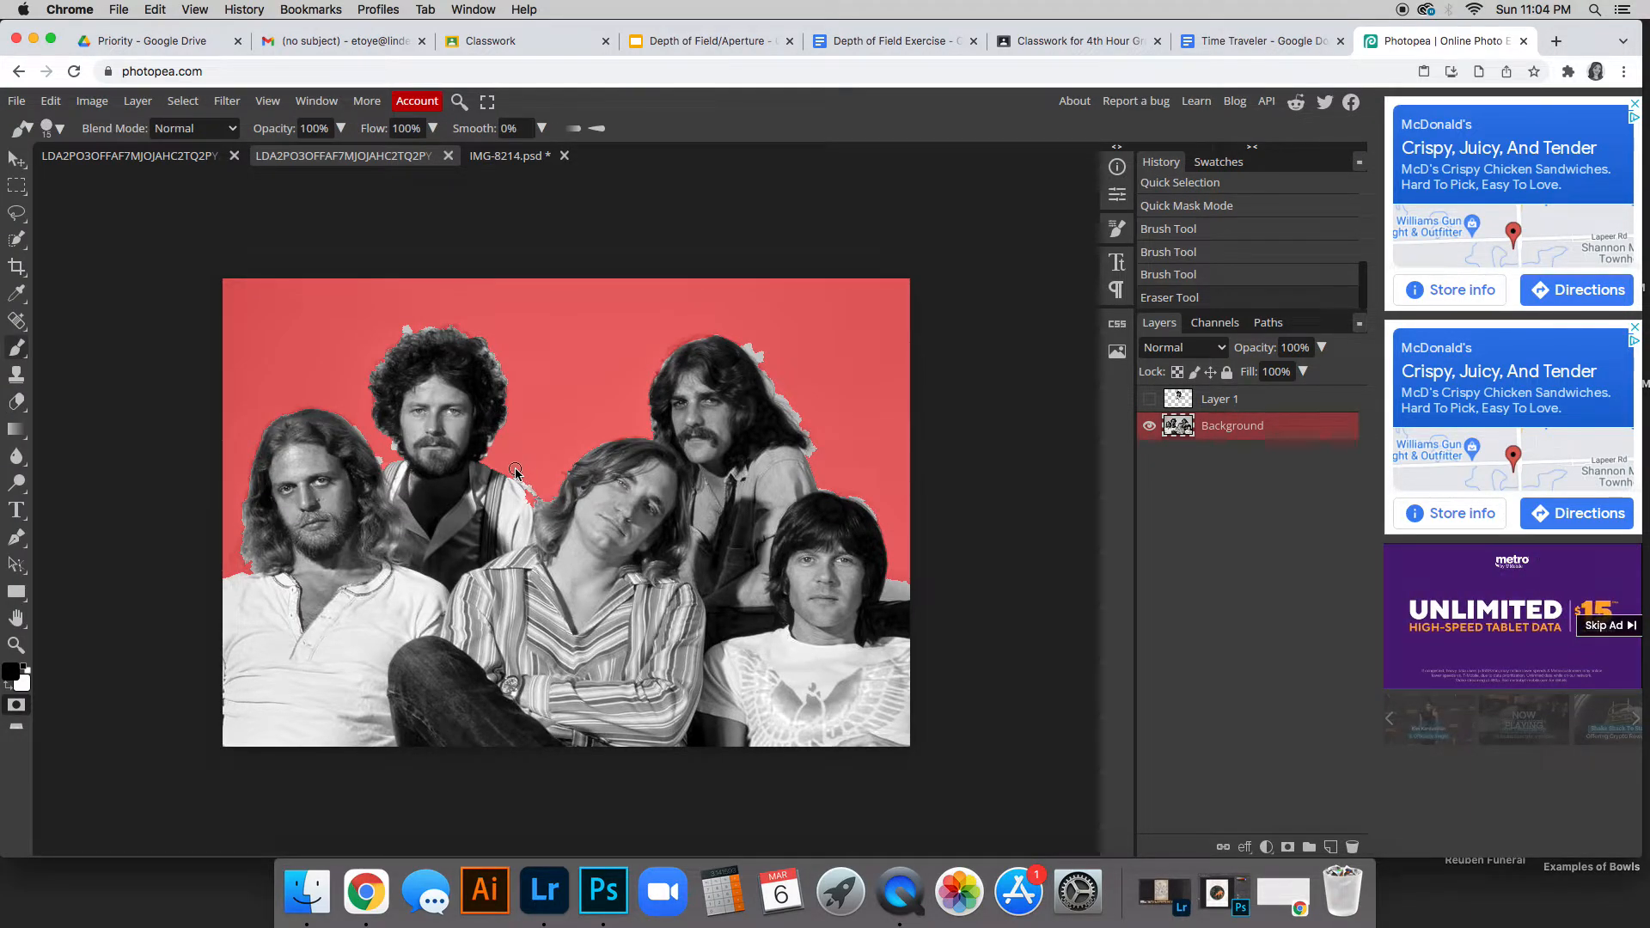
left_click_drag(525, 481, 530, 495)
key("e")
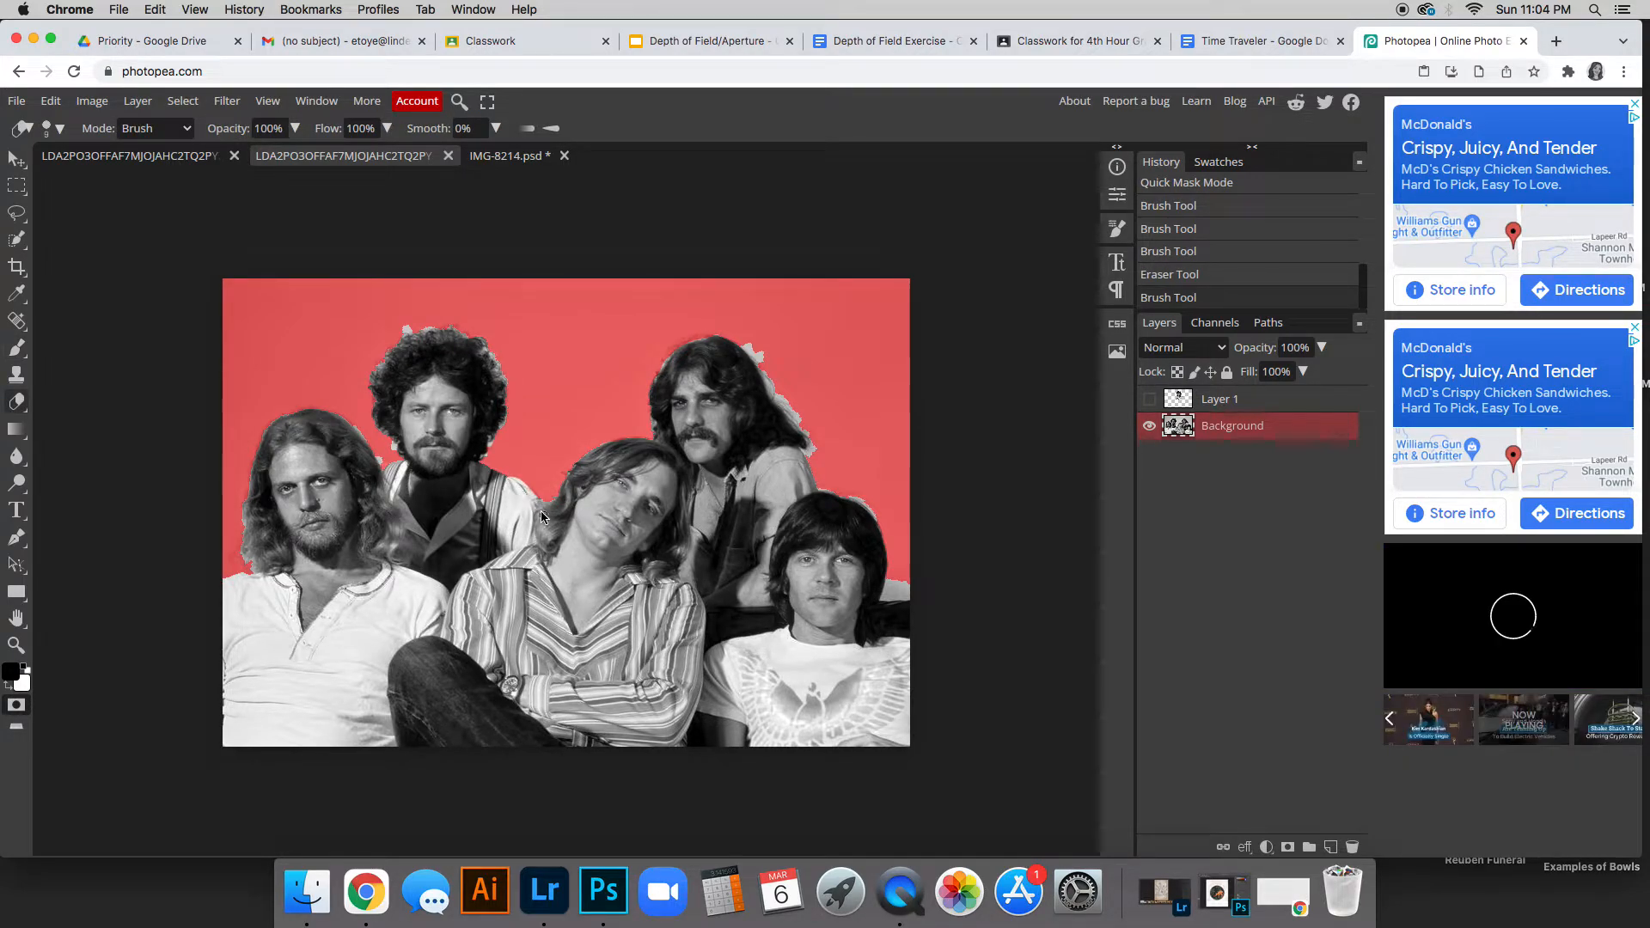
left_click(501, 490)
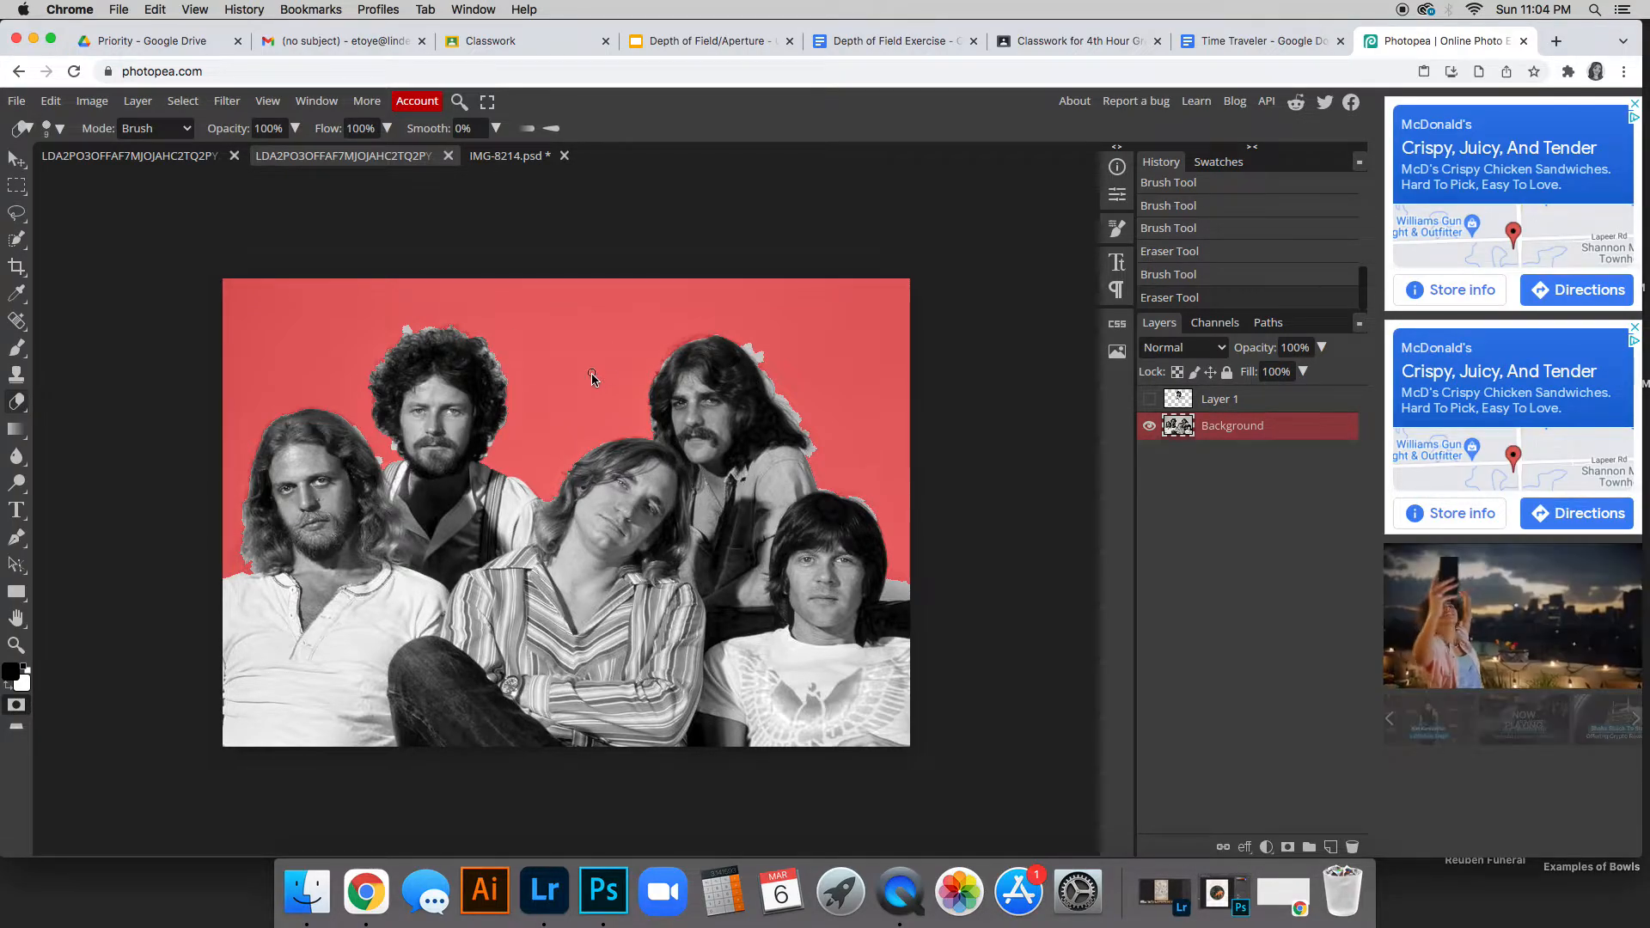
left_click(17, 706)
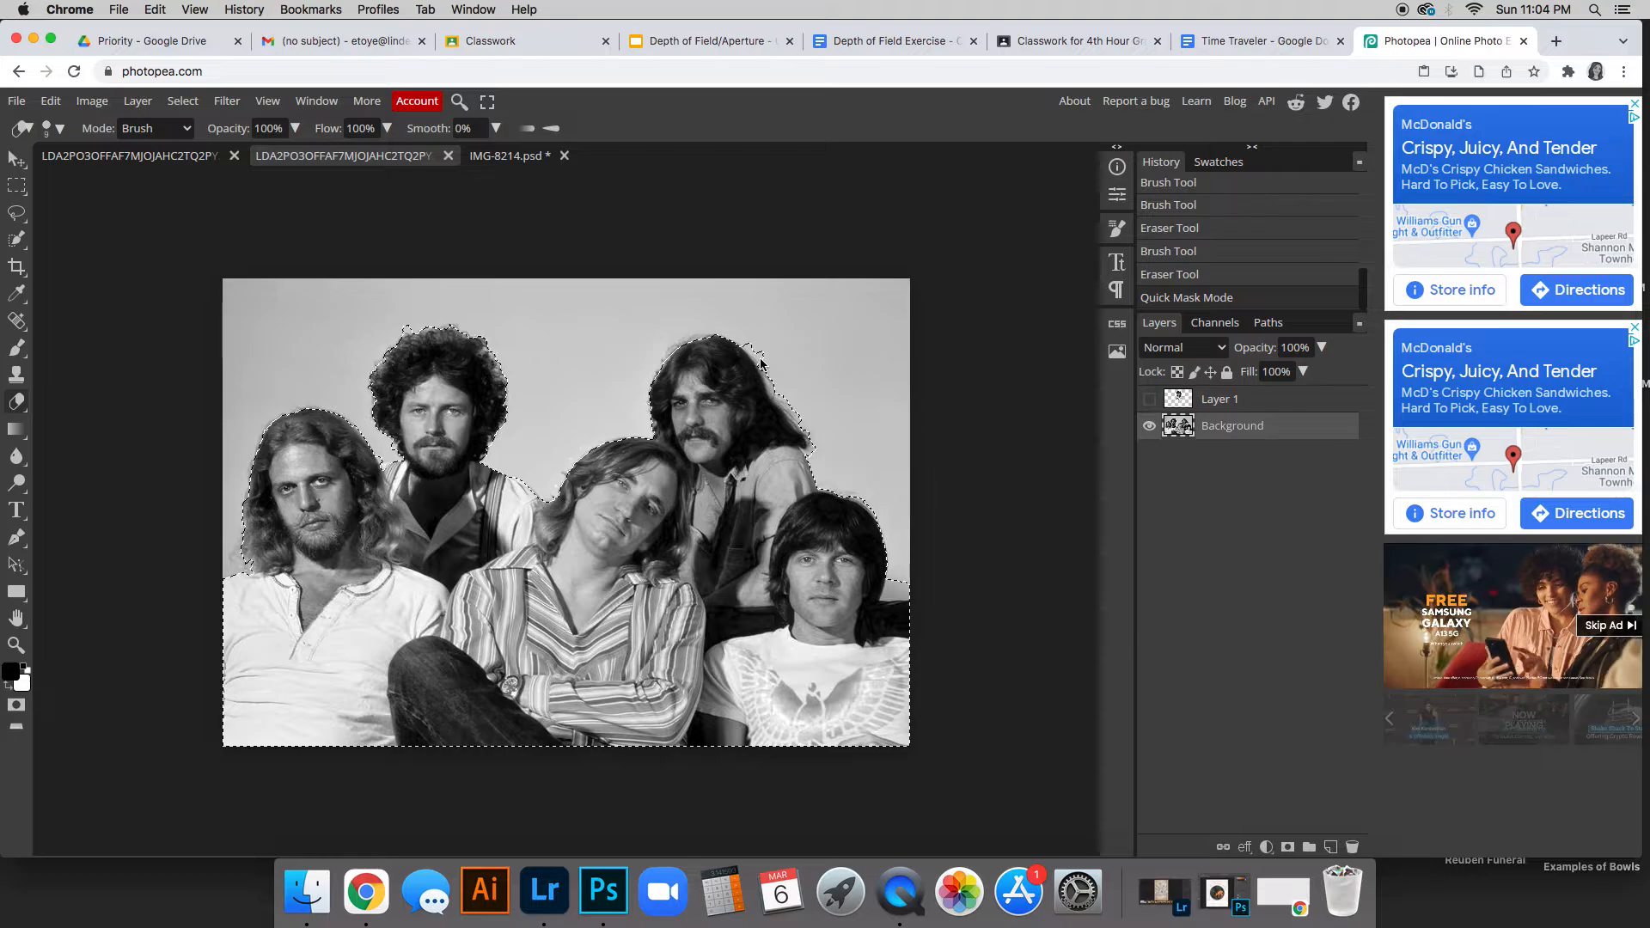
Copy the selected band members onto a new layer above the Background, checking the cut-out with the Background's visibility
key("super+c")
key("super+v")
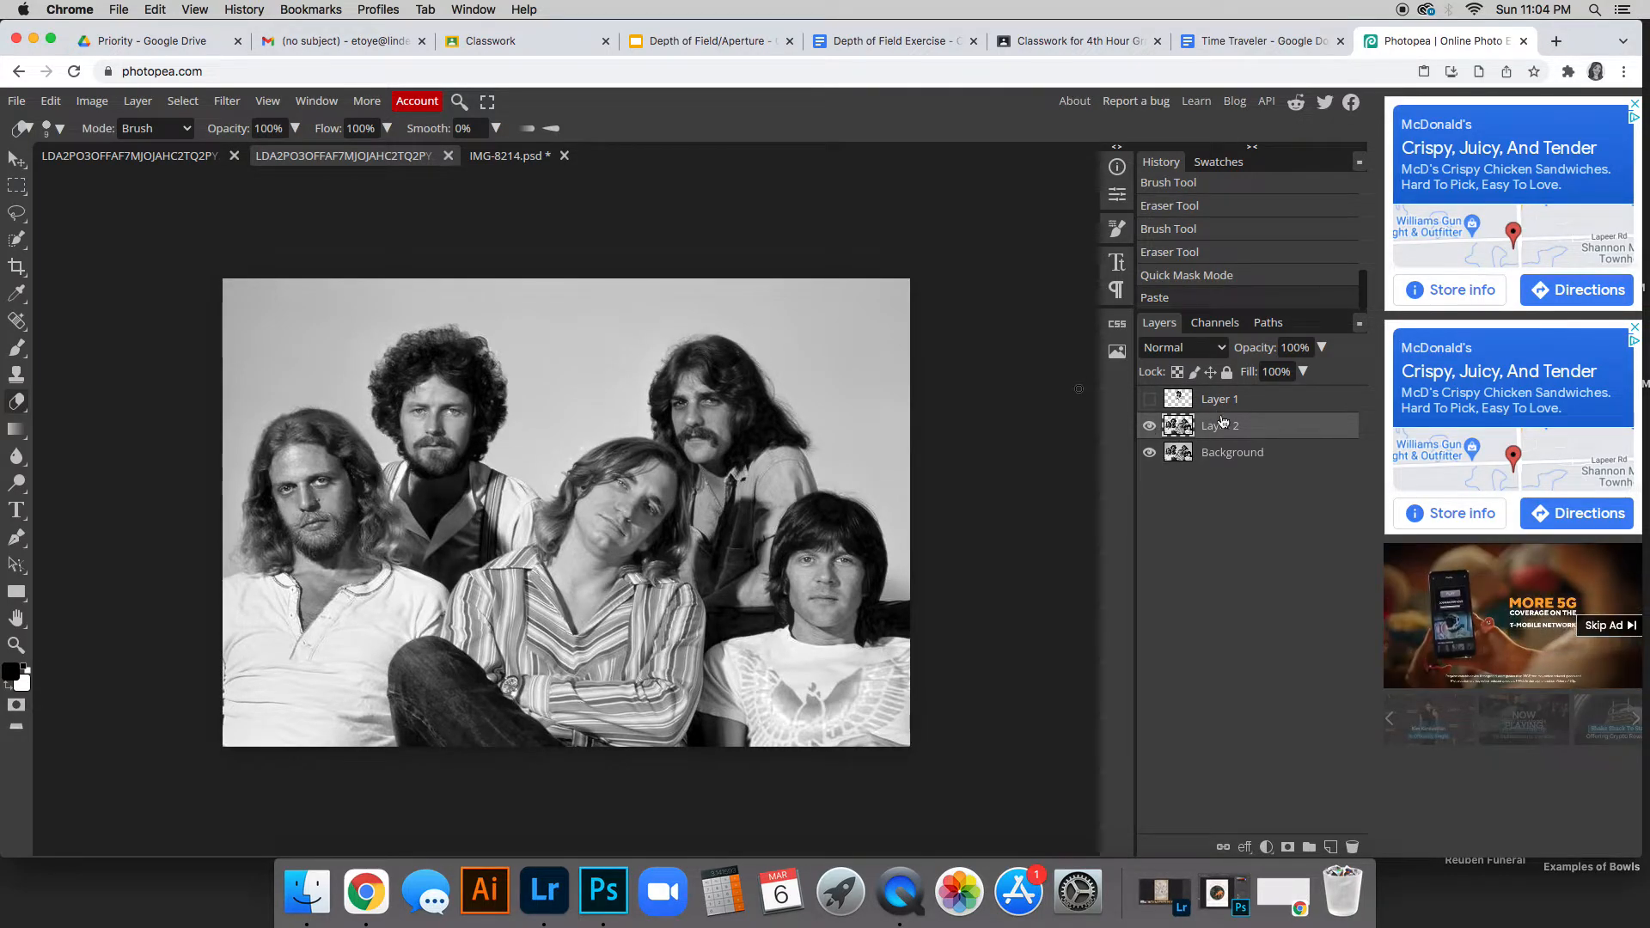
left_click(1149, 452)
left_click(1149, 452)
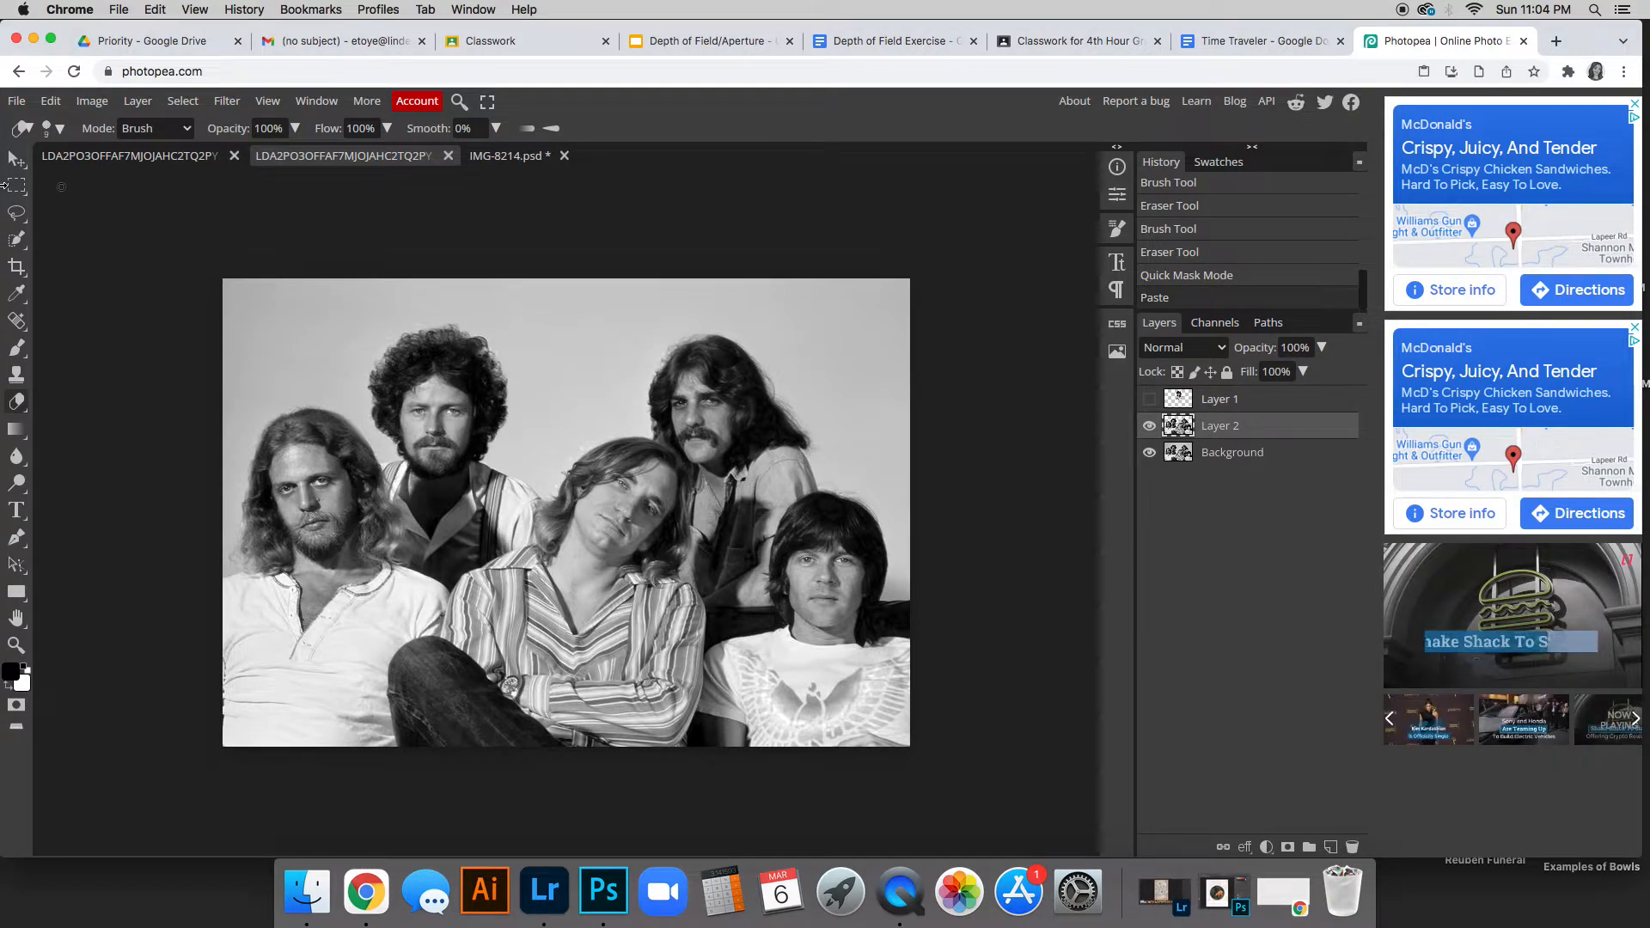
Show the woman's layer, place it beneath the band cut-out layer, and move her slightly upward behind the centre man
left_click(16, 158)
left_click(1191, 402)
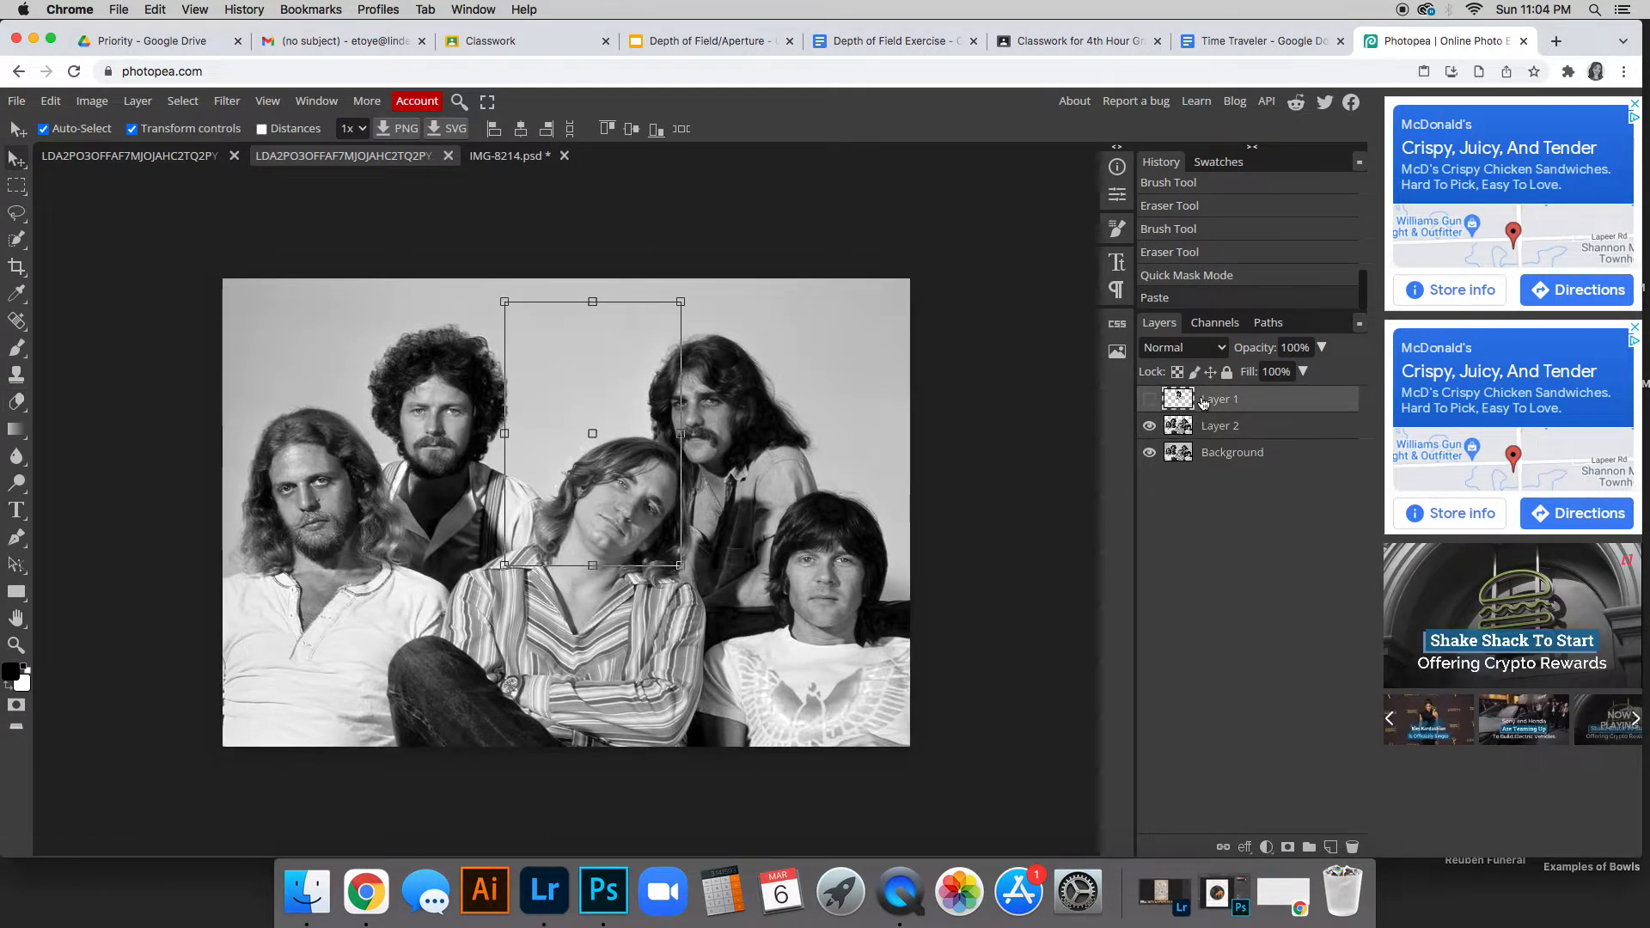
left_click(1150, 401)
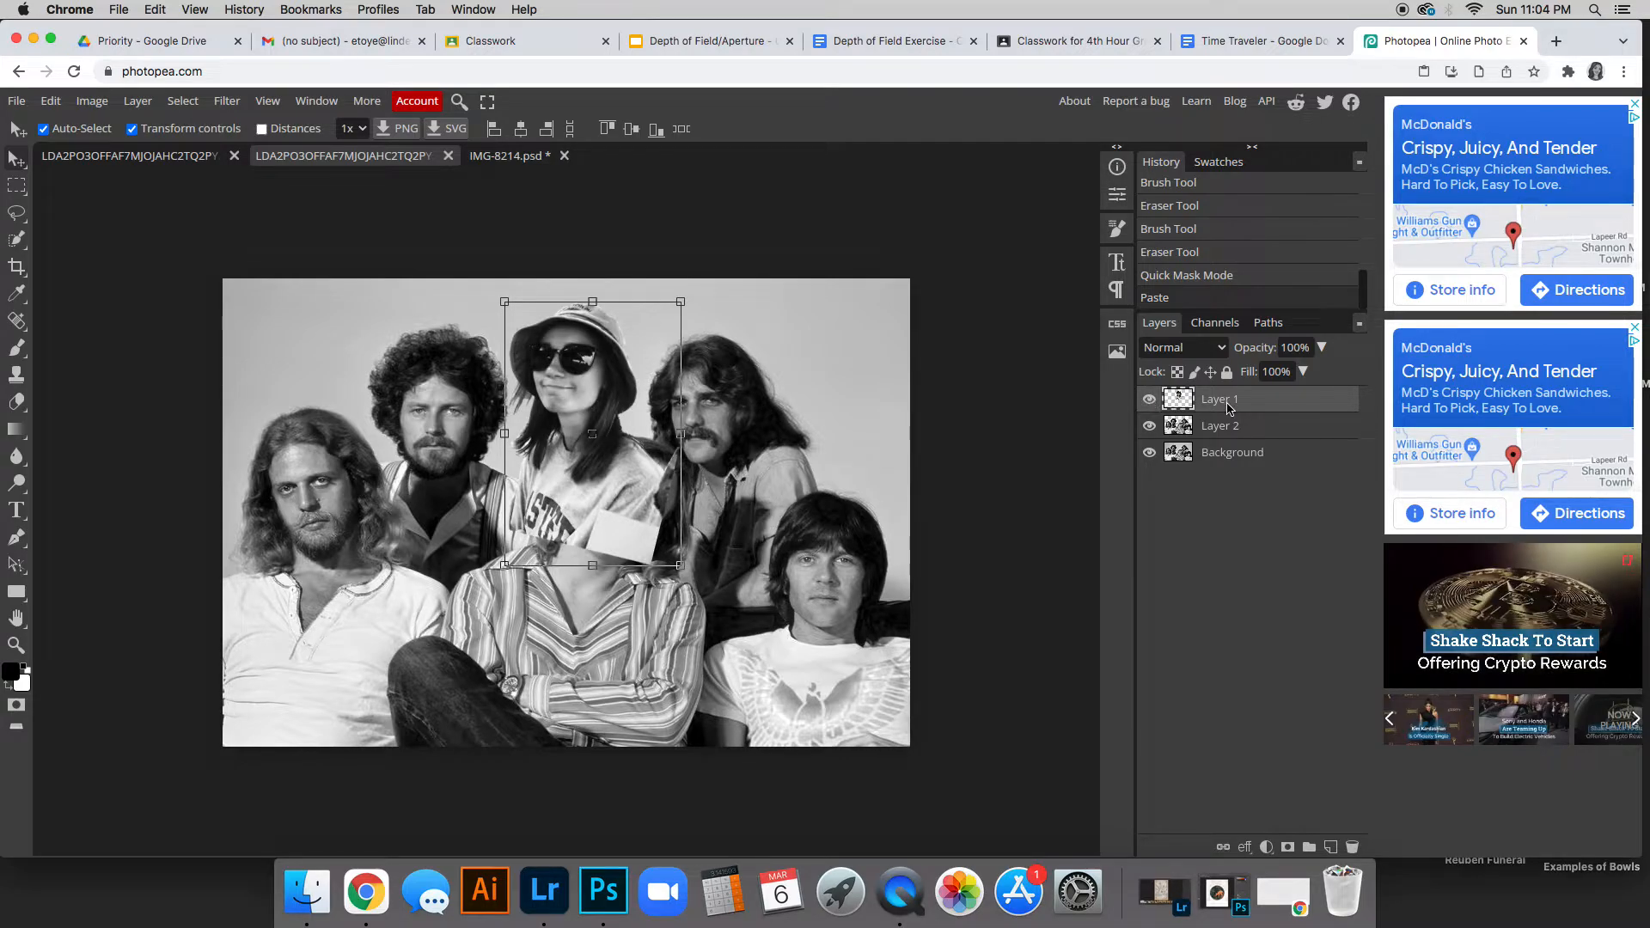
left_click_drag(1231, 404, 1233, 443)
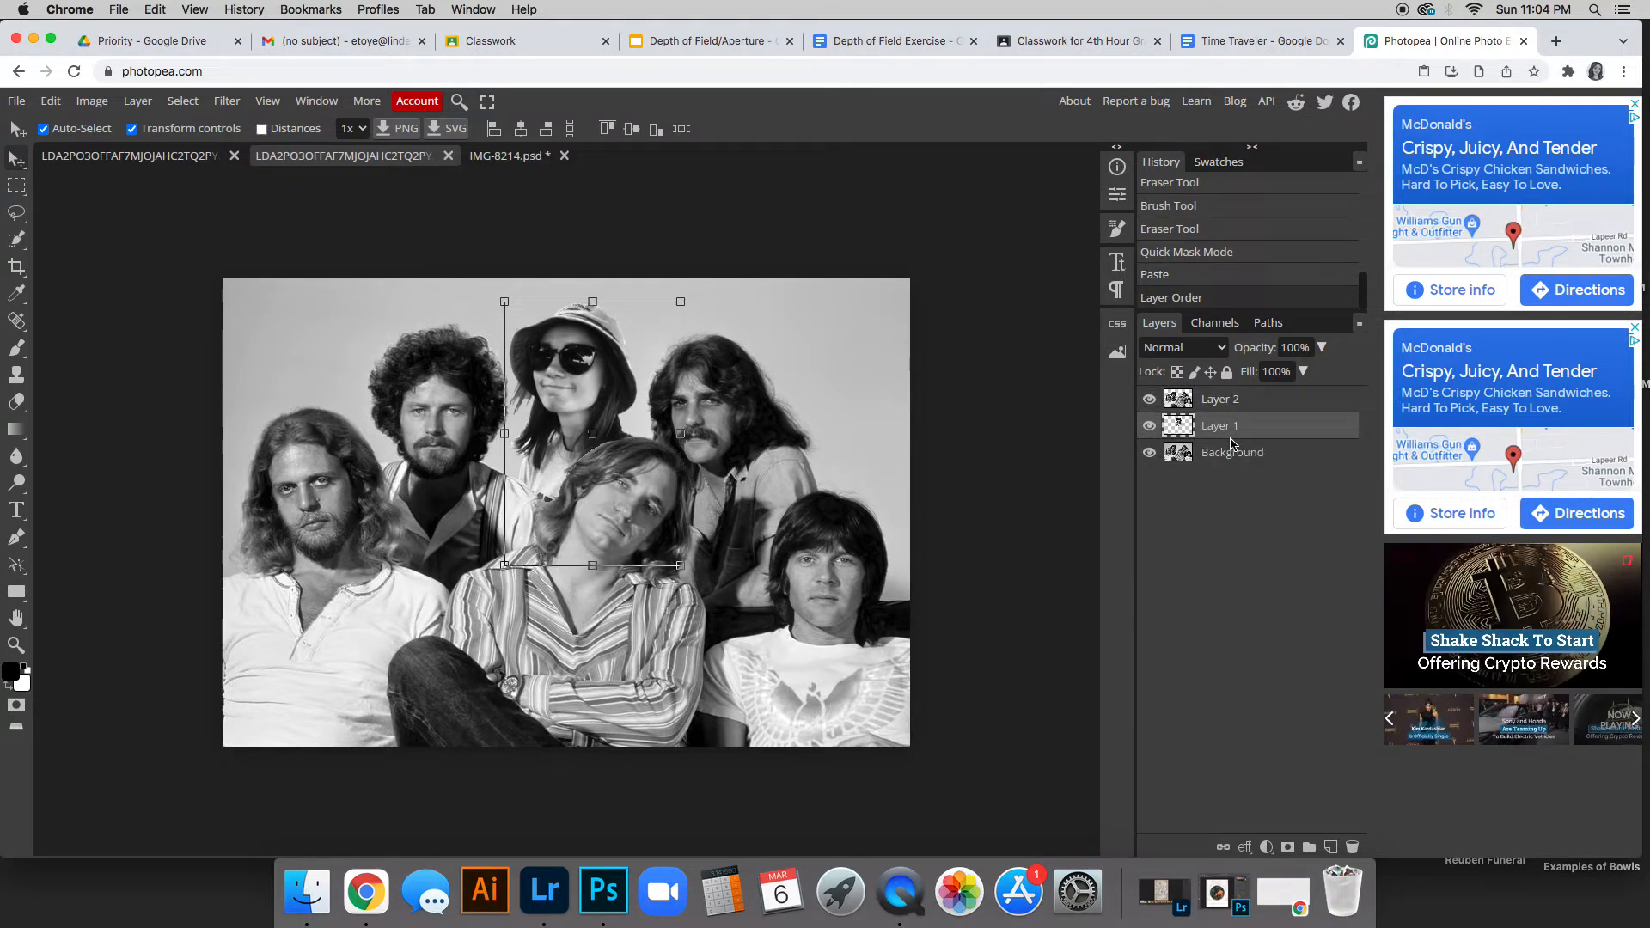
left_click_drag(599, 407, 590, 382)
left_click(1150, 461)
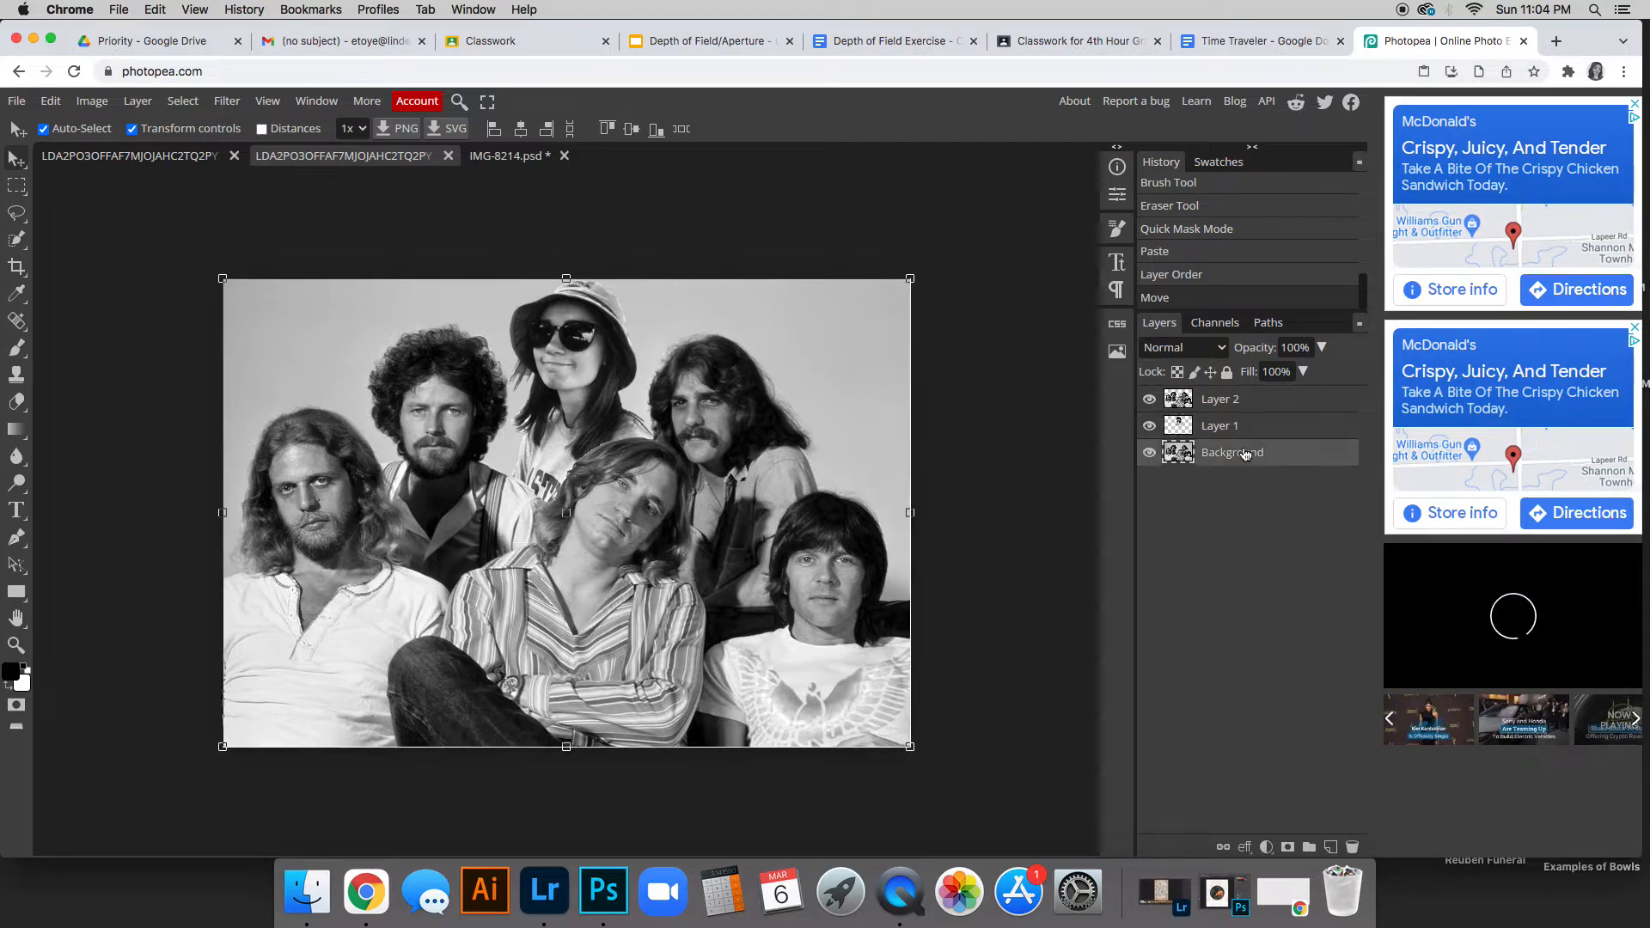
Erase the leftover background fringe along the top of the centre man's hair on the band cut-out layer
key("super+equal")
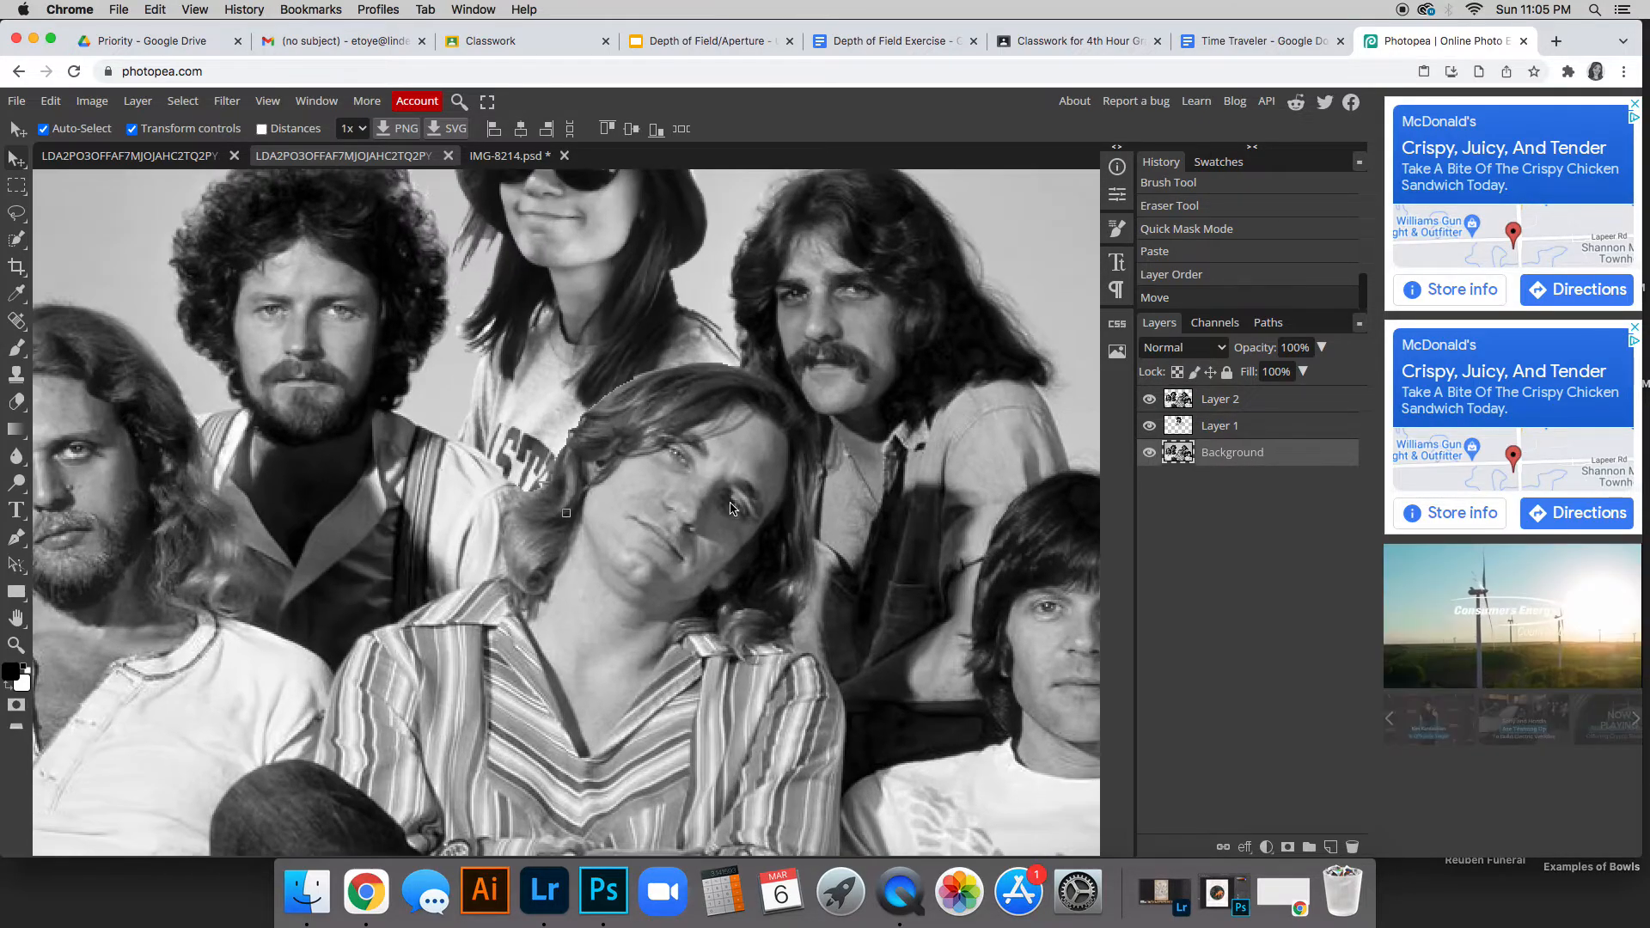
key("super+equal")
key("super+equal")
scroll(798, 550, "up", 3)
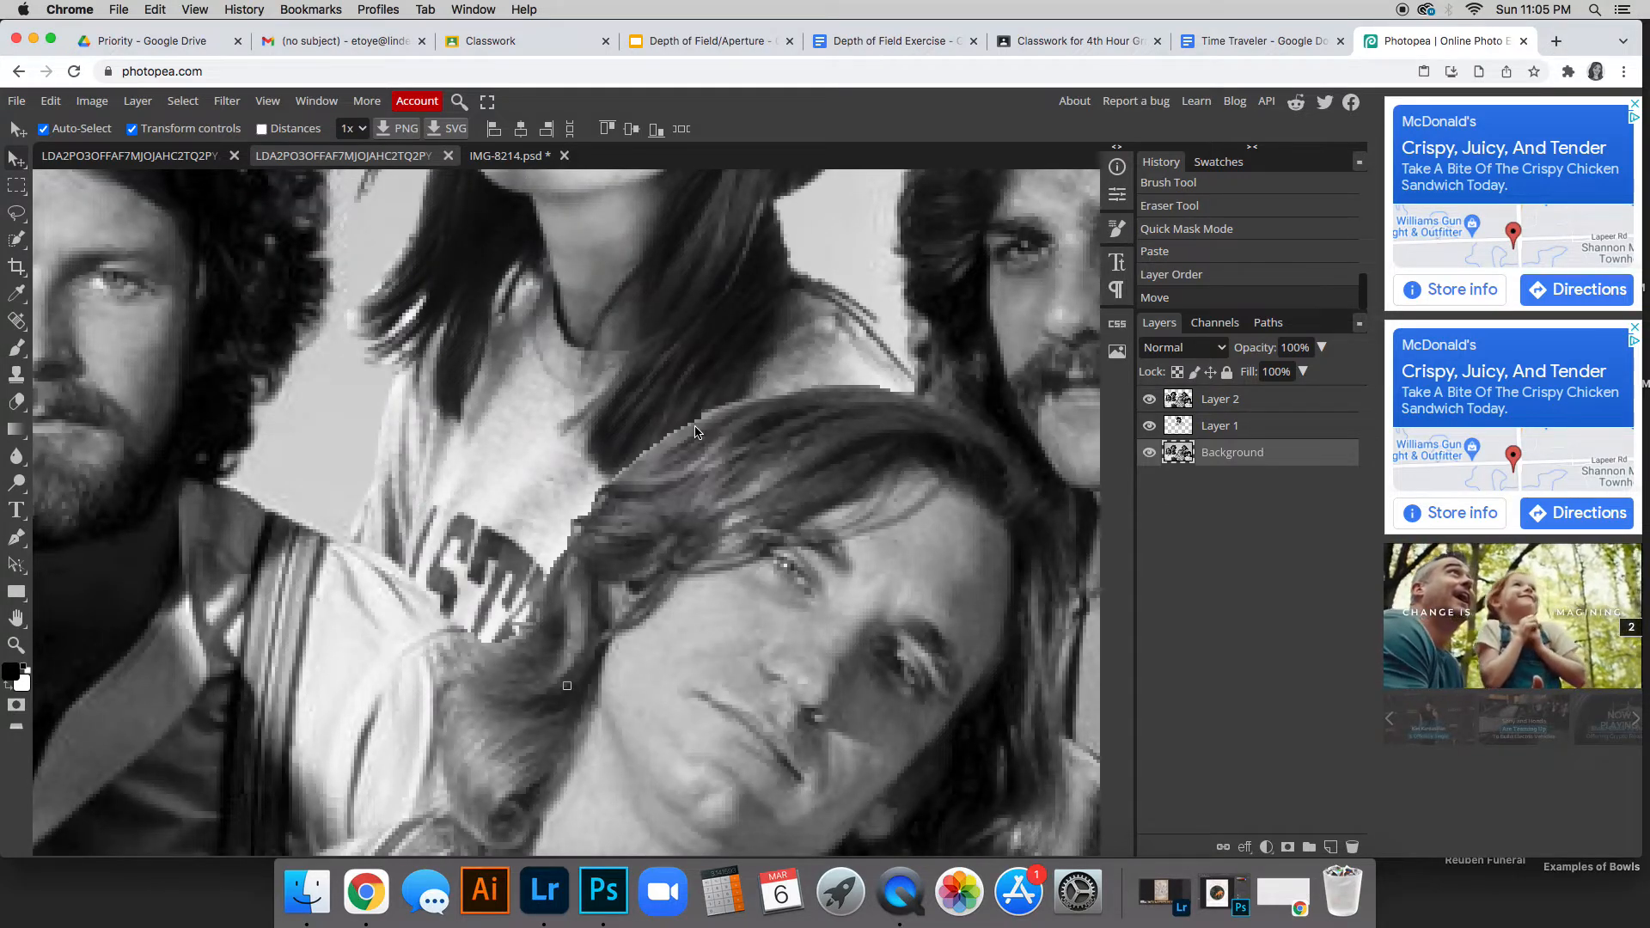
left_click(1225, 409)
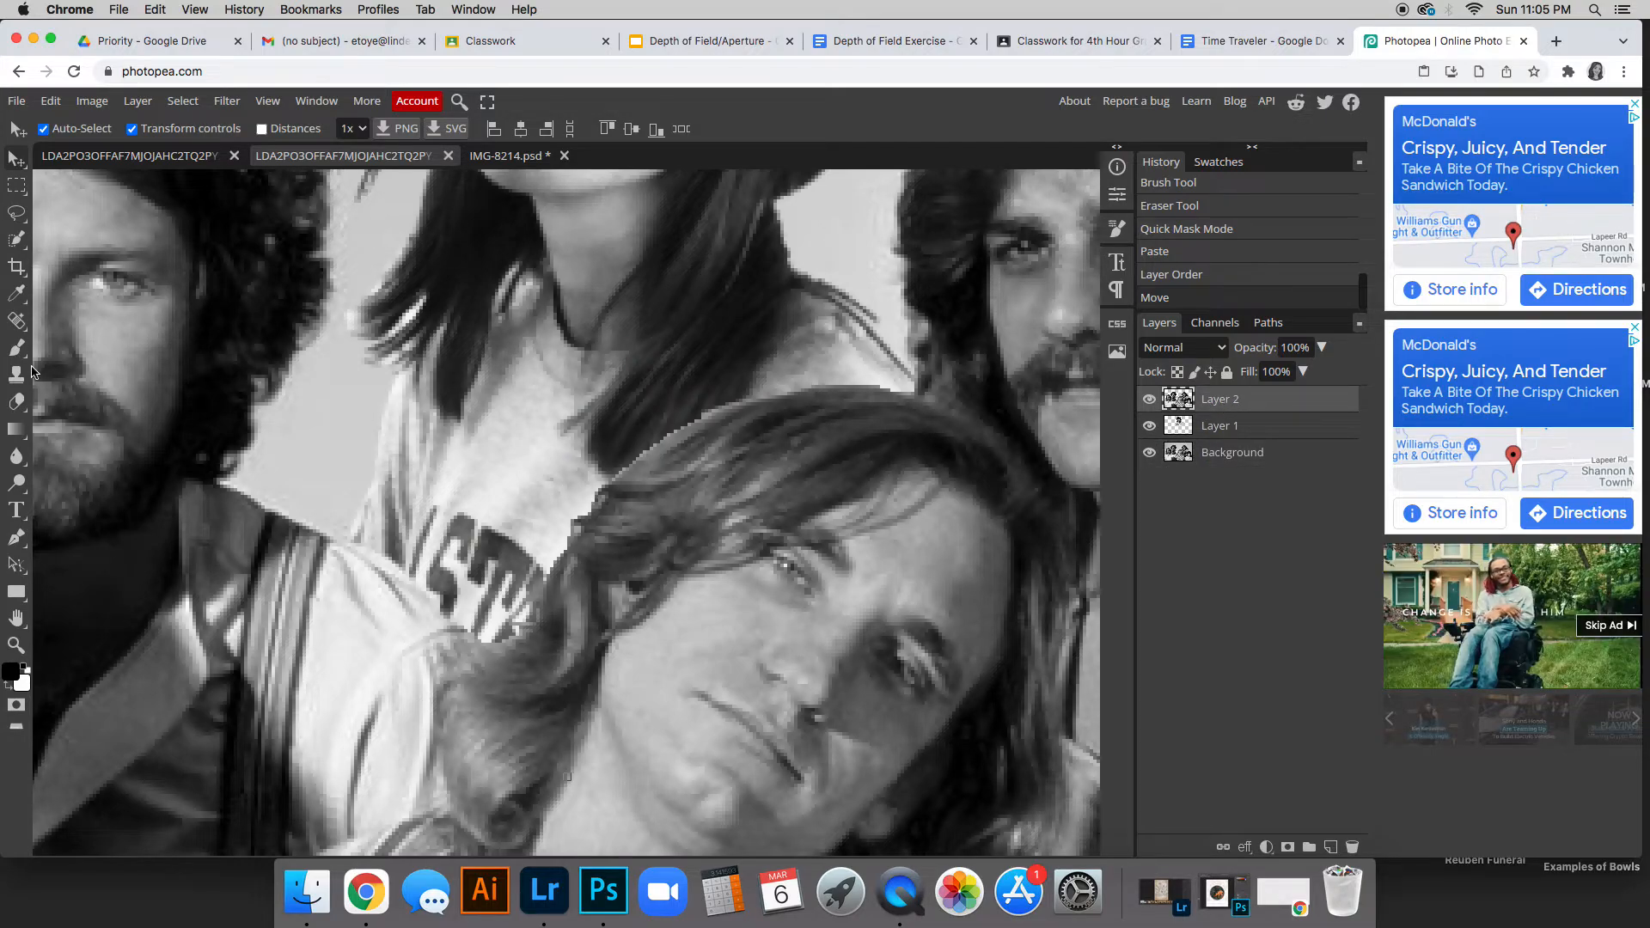
key("e")
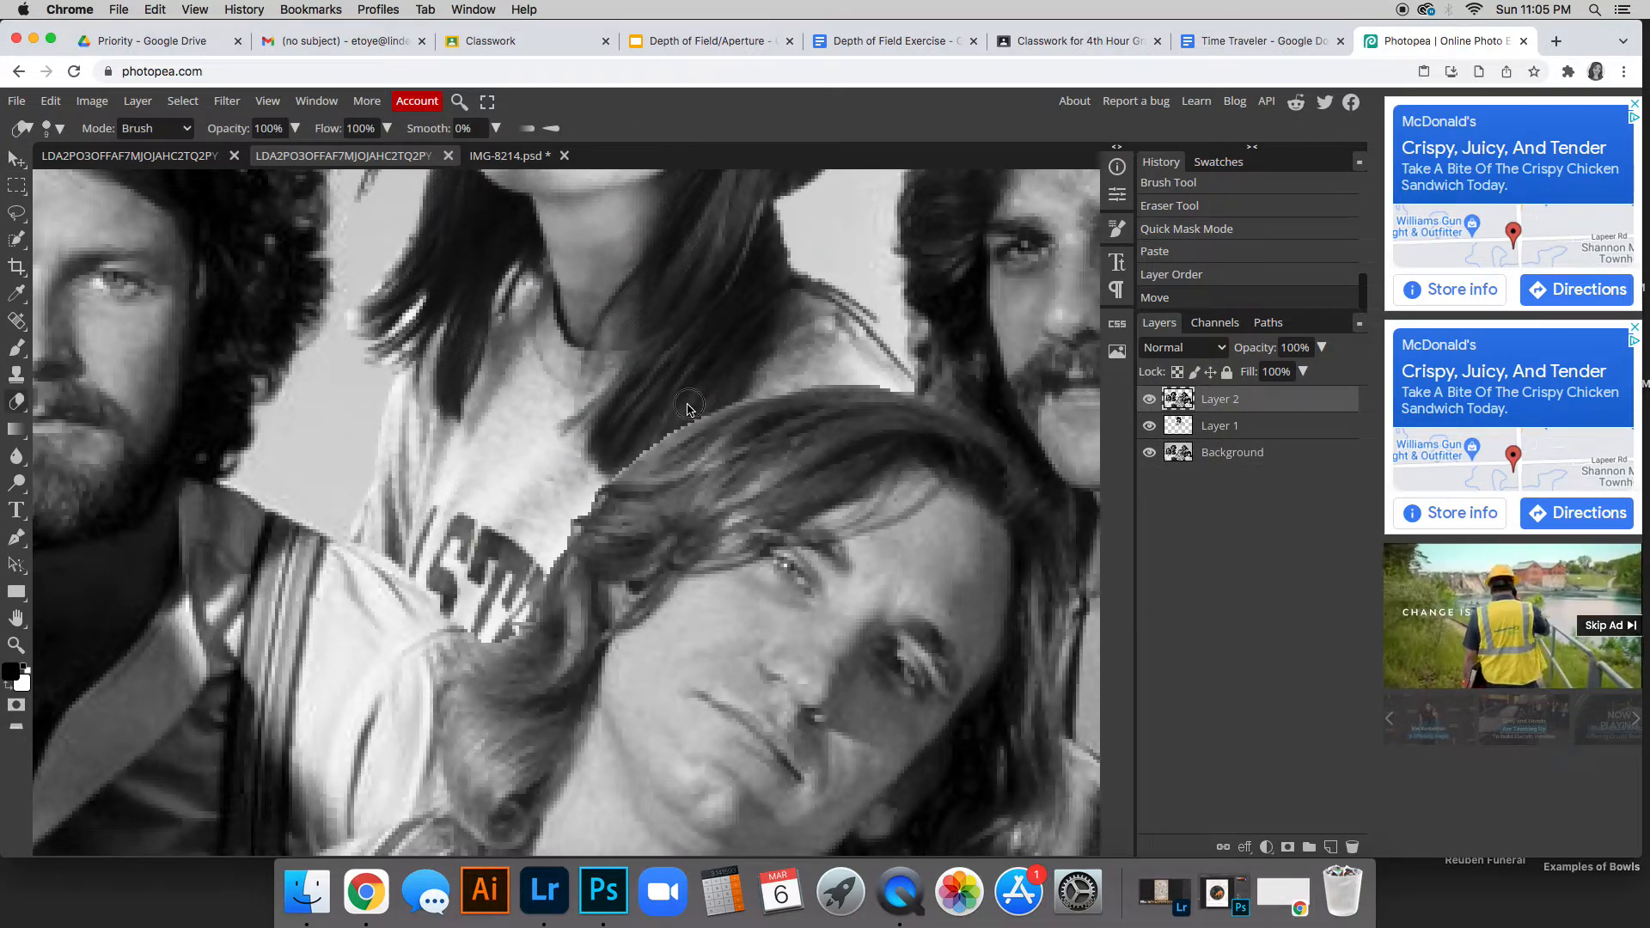
left_click_drag(601, 472, 730, 385)
key("ctrl+0")
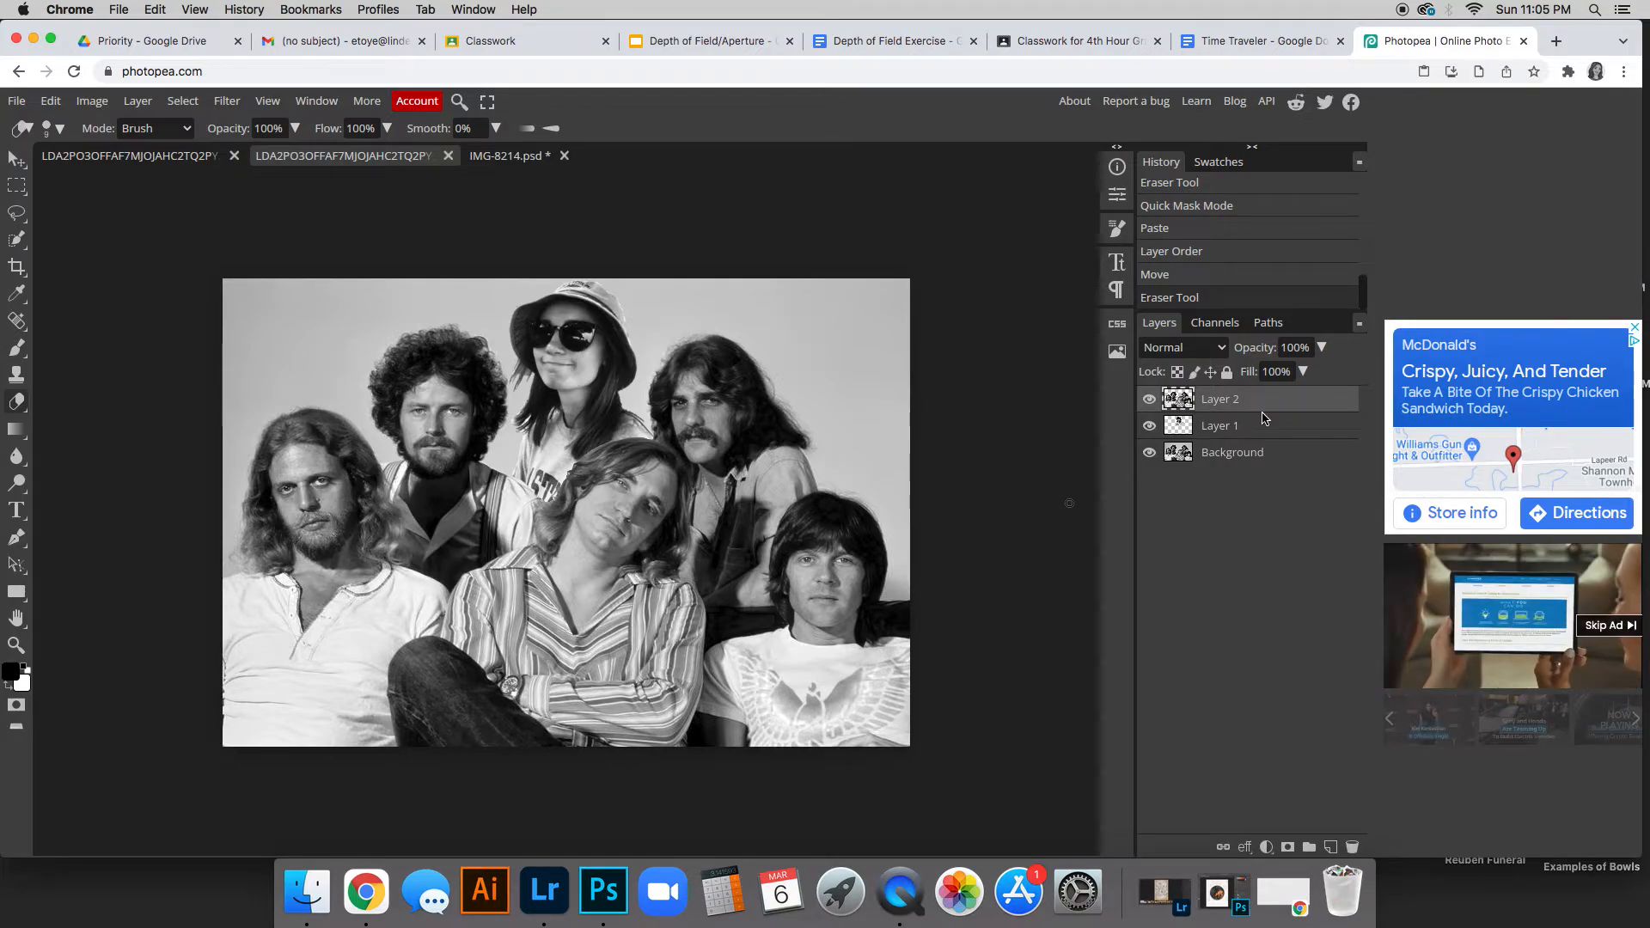
Darken the woman's shirt beside the centre man's hair using an enlarged Burn Tool brush with Midtones range and 50% exposure
left_click(1244, 437)
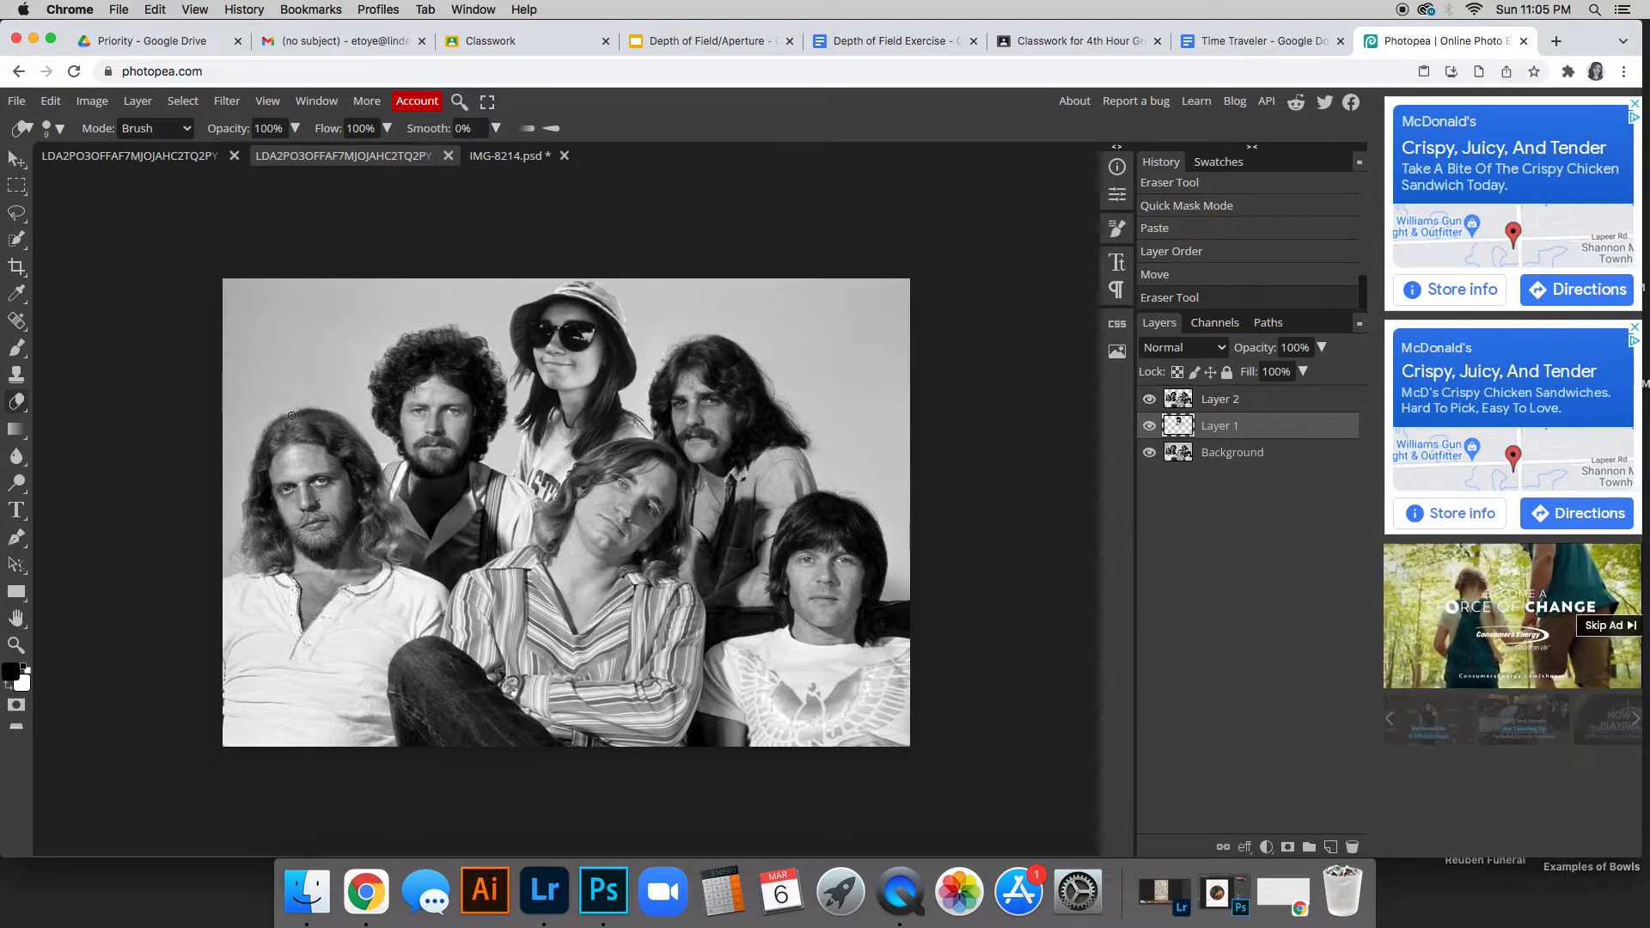
right_click(20, 487)
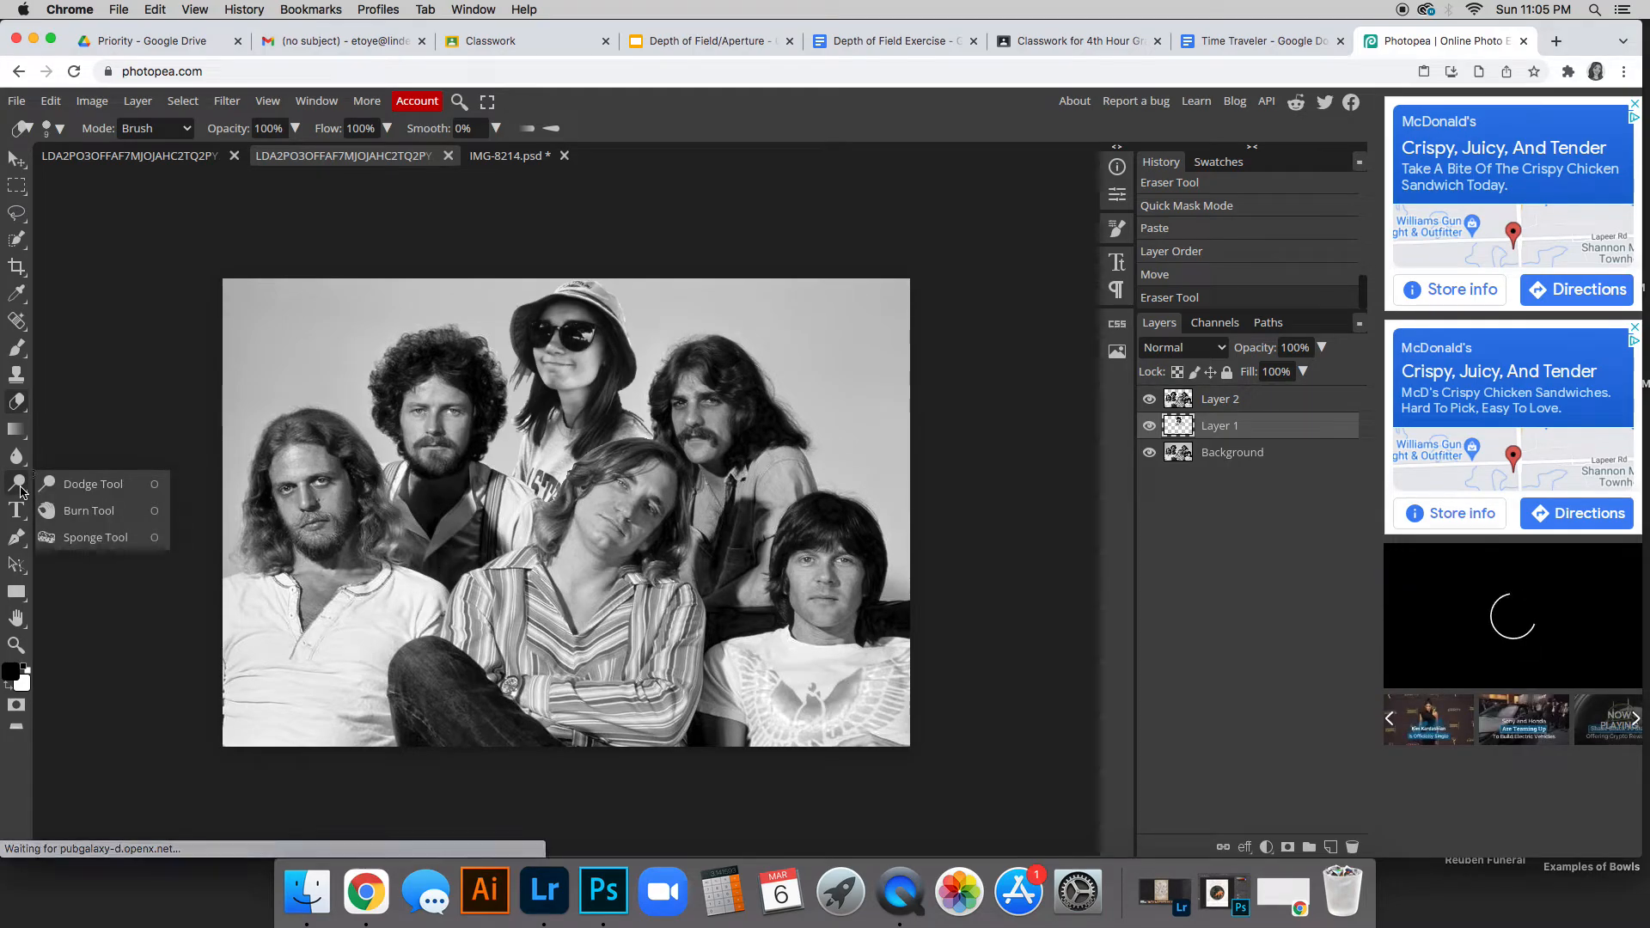
left_click(86, 511)
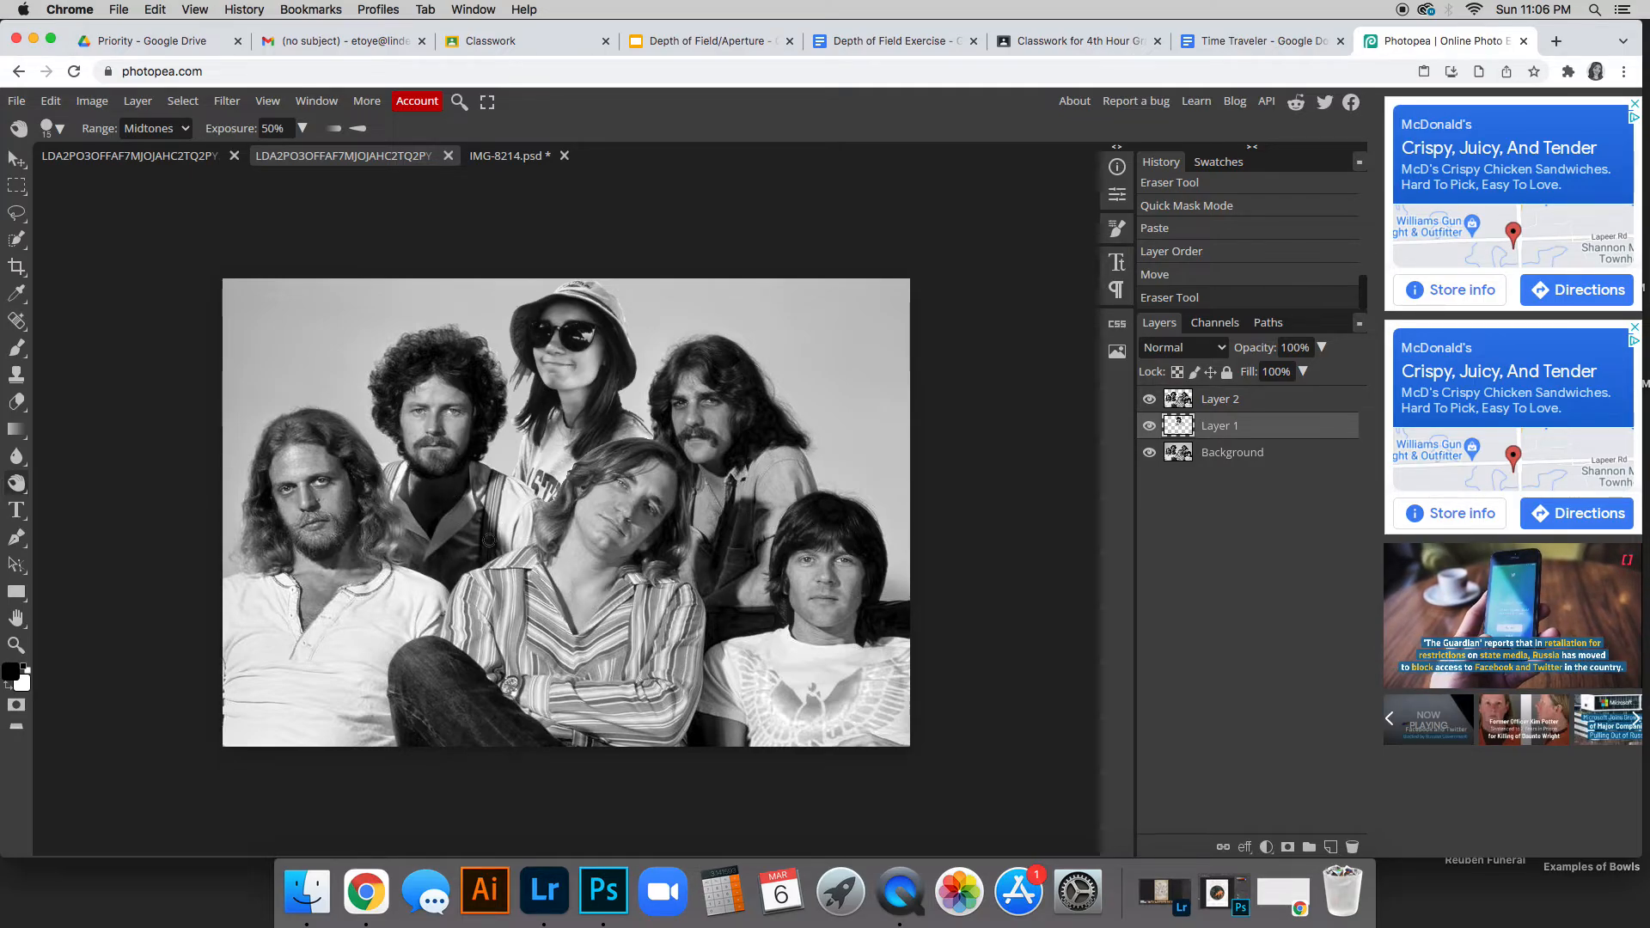
key("bracketright")
key("bracketright")
key("bracketright")
key("bracketright")
key("bracketright")
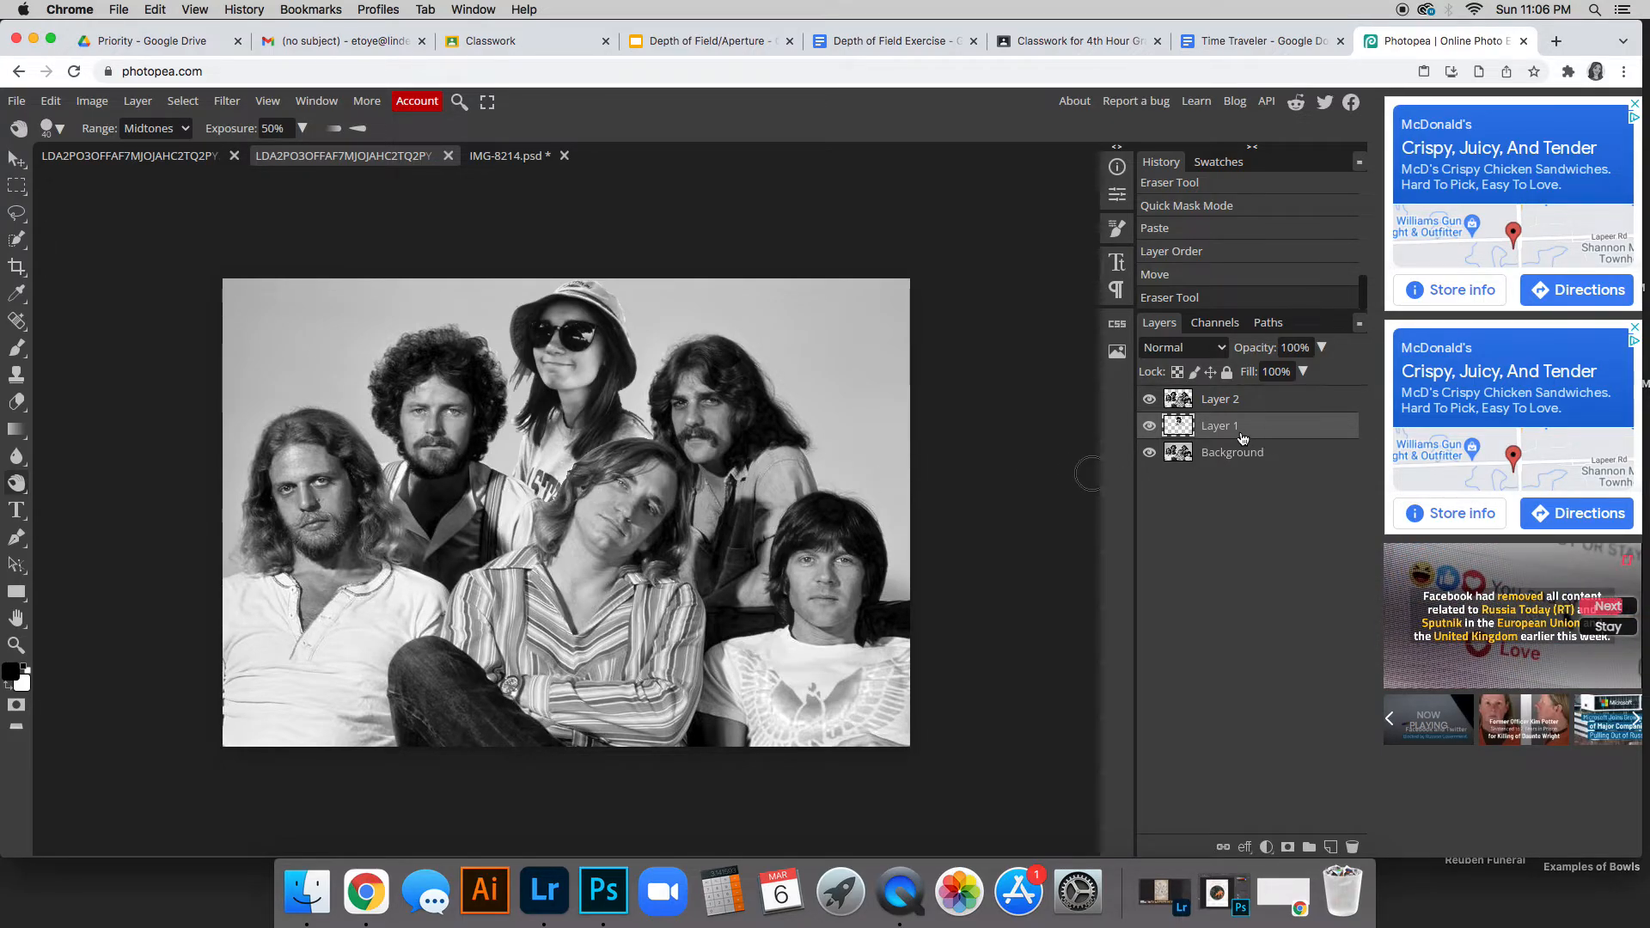
mouse_move(505, 485)
left_mouse_down()
mouse_move(614, 503)
mouse_move(526, 472)
mouse_move(550, 474)
left_mouse_up()
left_click_drag(550, 475, 513, 473)
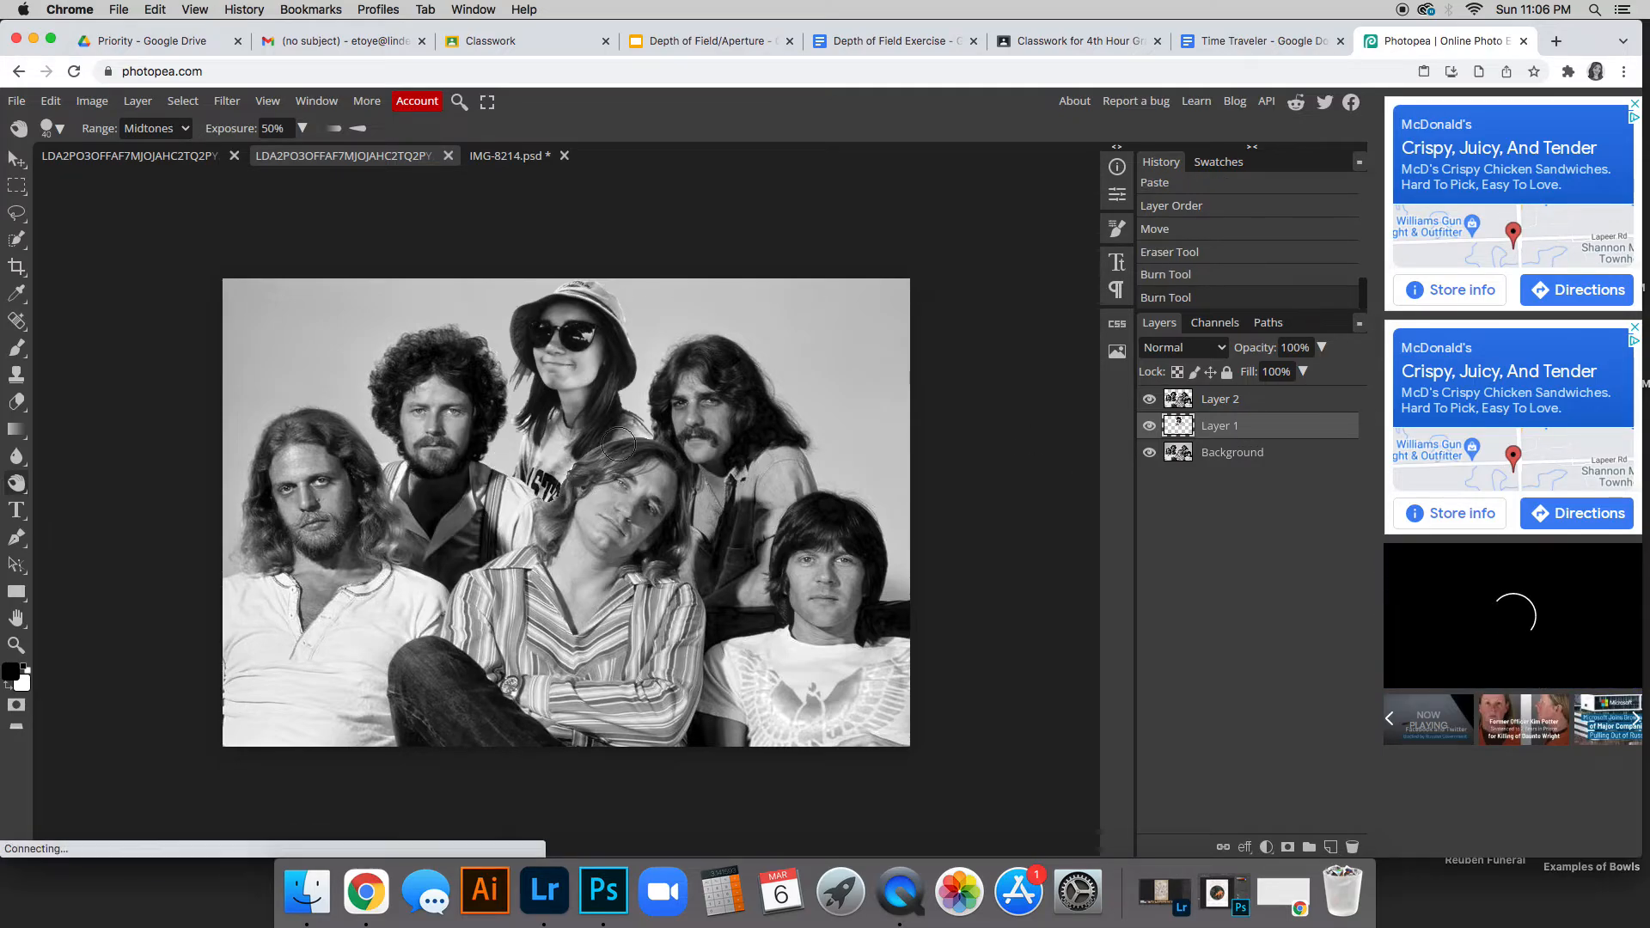
mouse_move(523, 462)
left_mouse_down()
mouse_move(542, 457)
mouse_move(519, 455)
left_mouse_up()
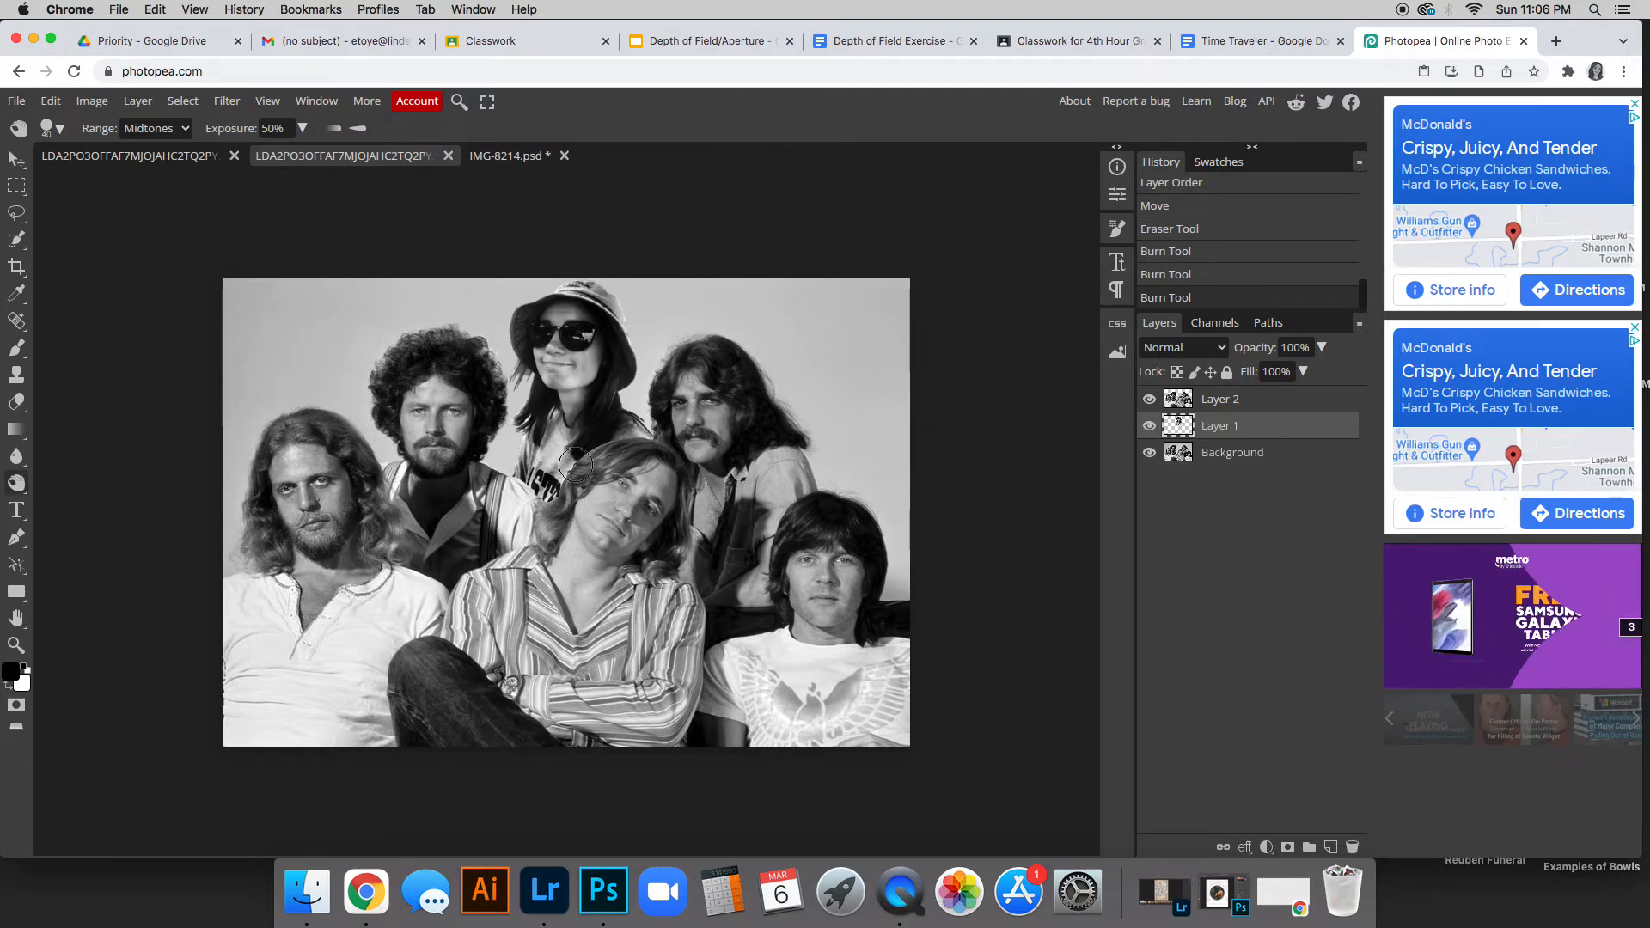
Try another Burn Tool stroke on the woman's shirt beside the centre man's hair and undo it
left_click_drag(575, 465, 561, 475)
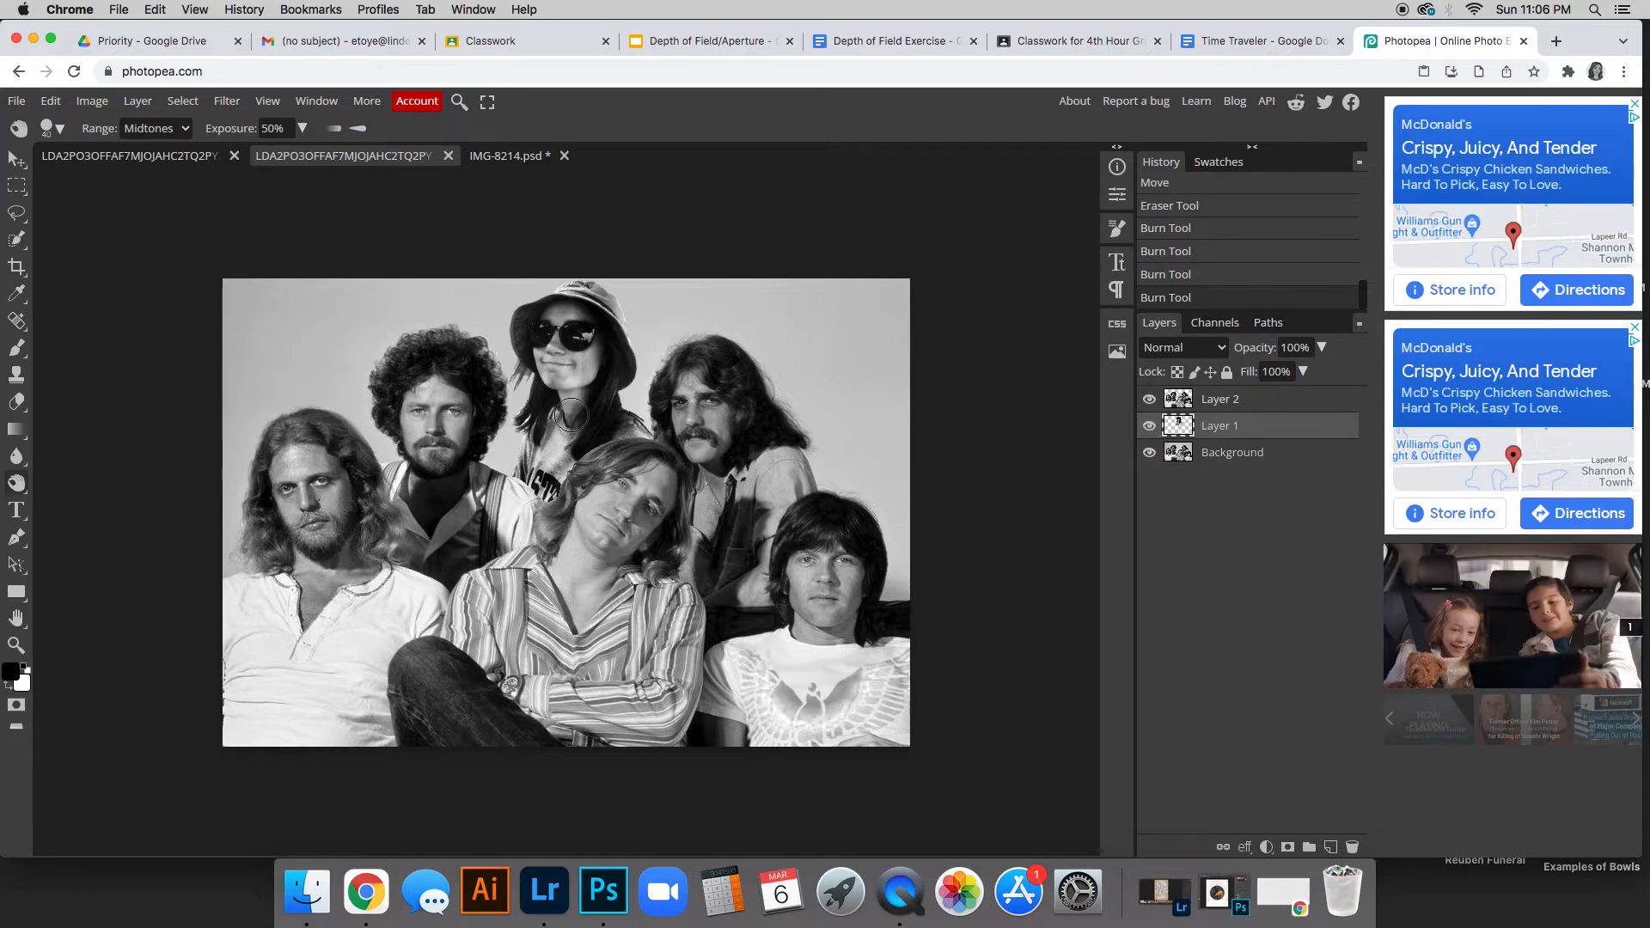
scroll(577, 498, "up", 5)
scroll(831, 544, "up", 7)
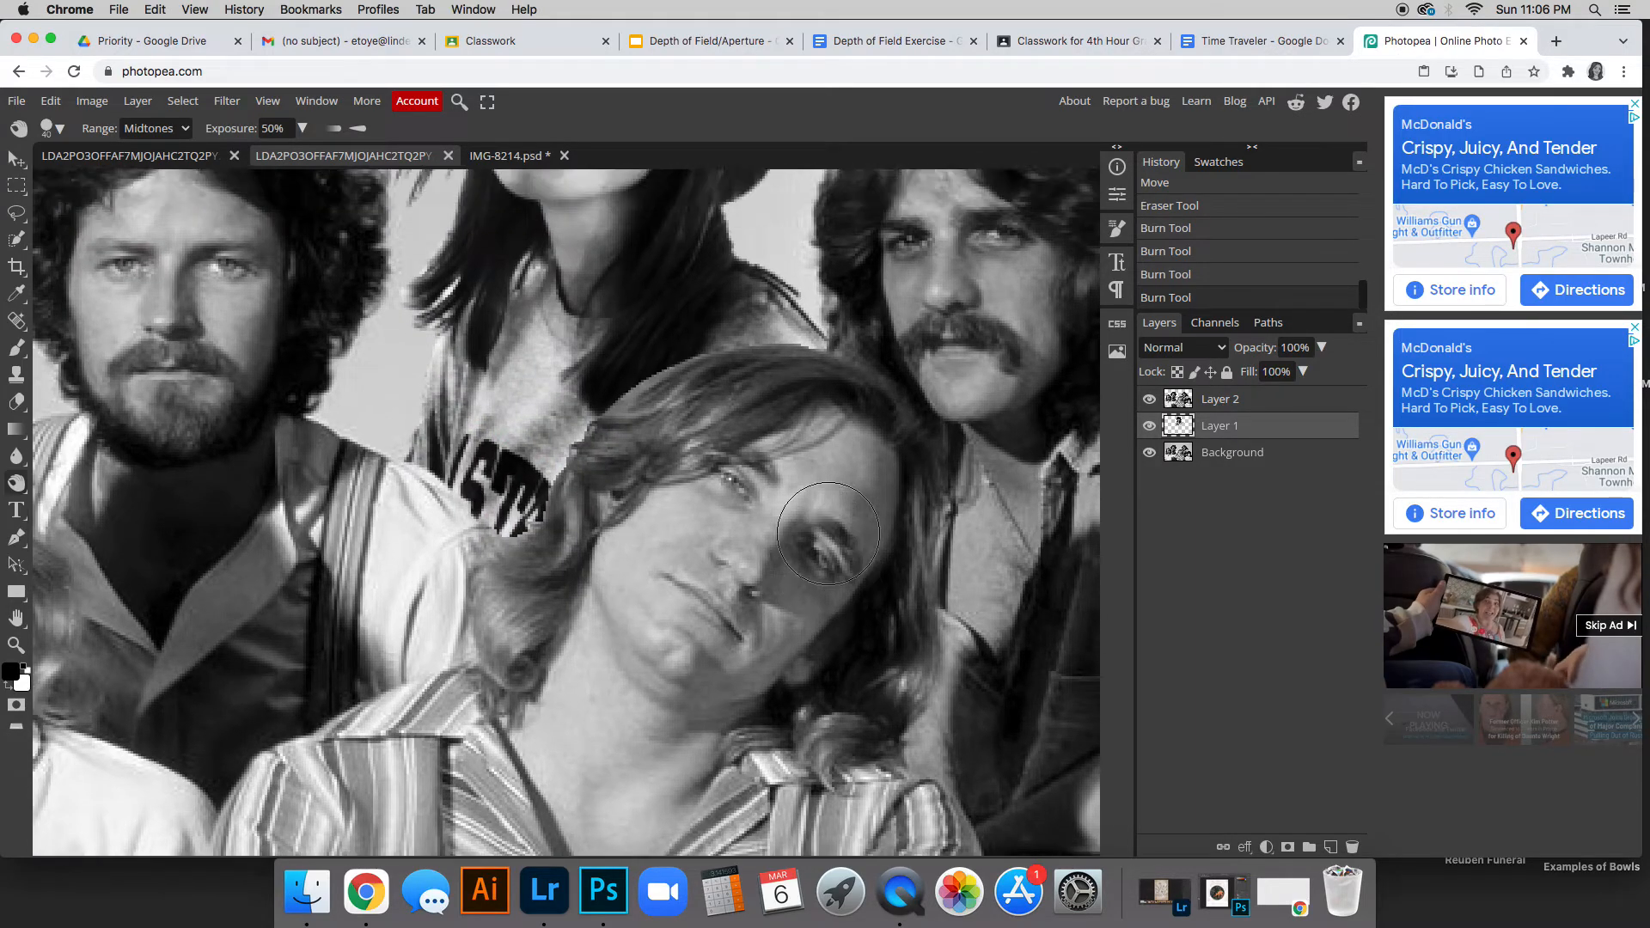
key("super+z")
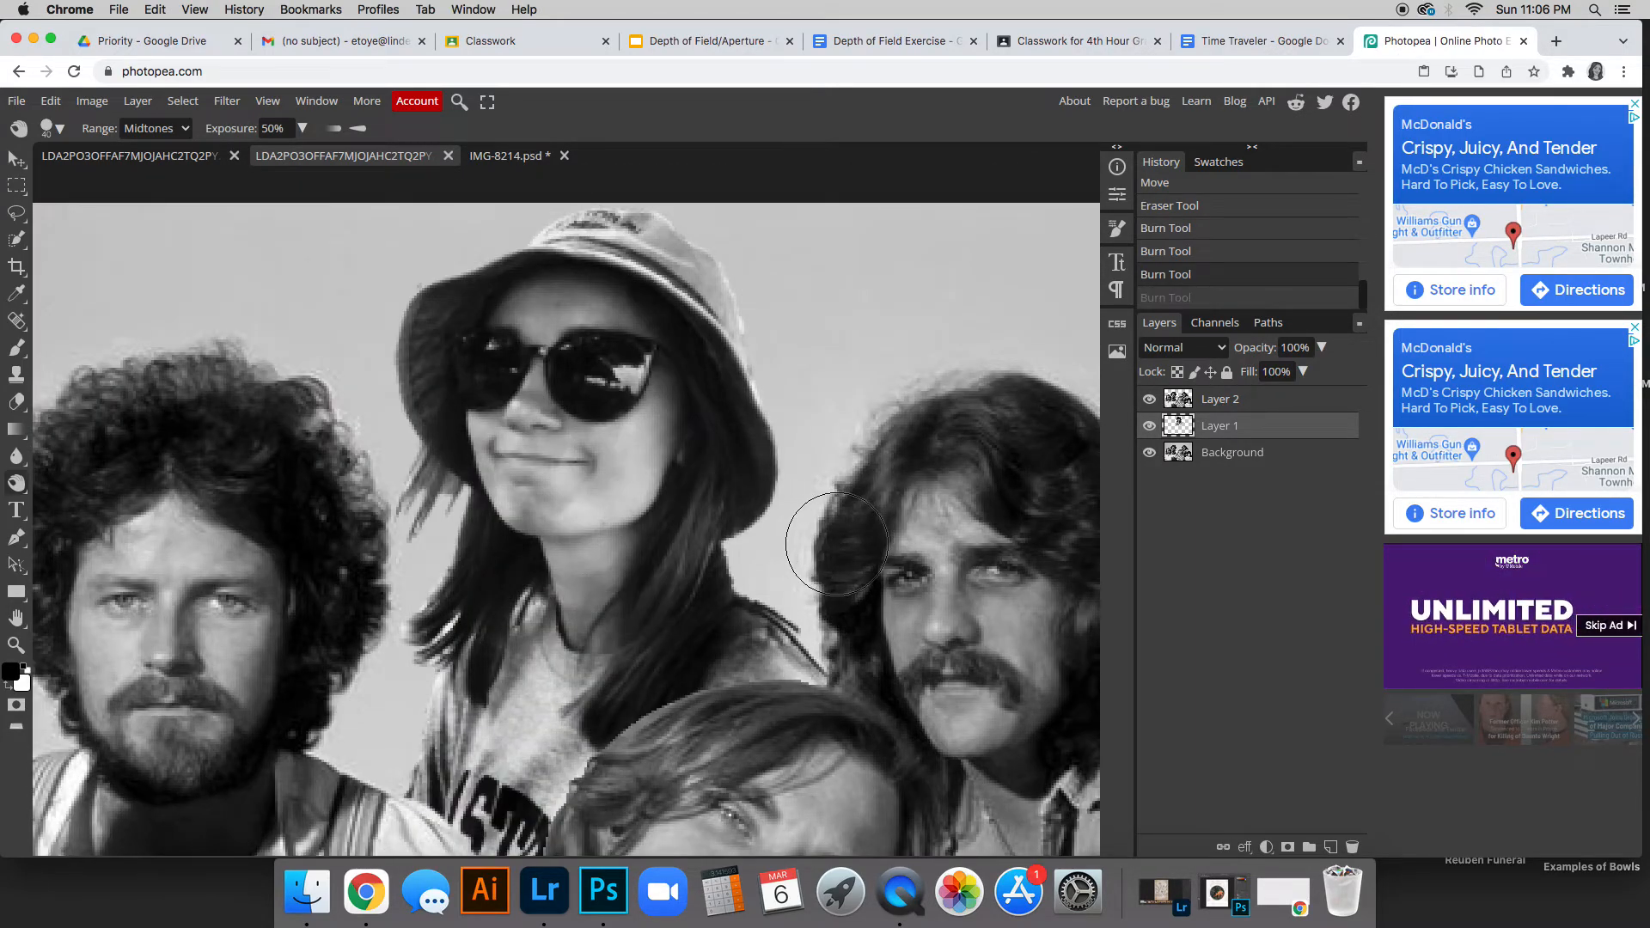
Lower the Burn Tool brush hardness and darken the woman's hair along her face and neck, undoing the first stroke
left_click(53, 128)
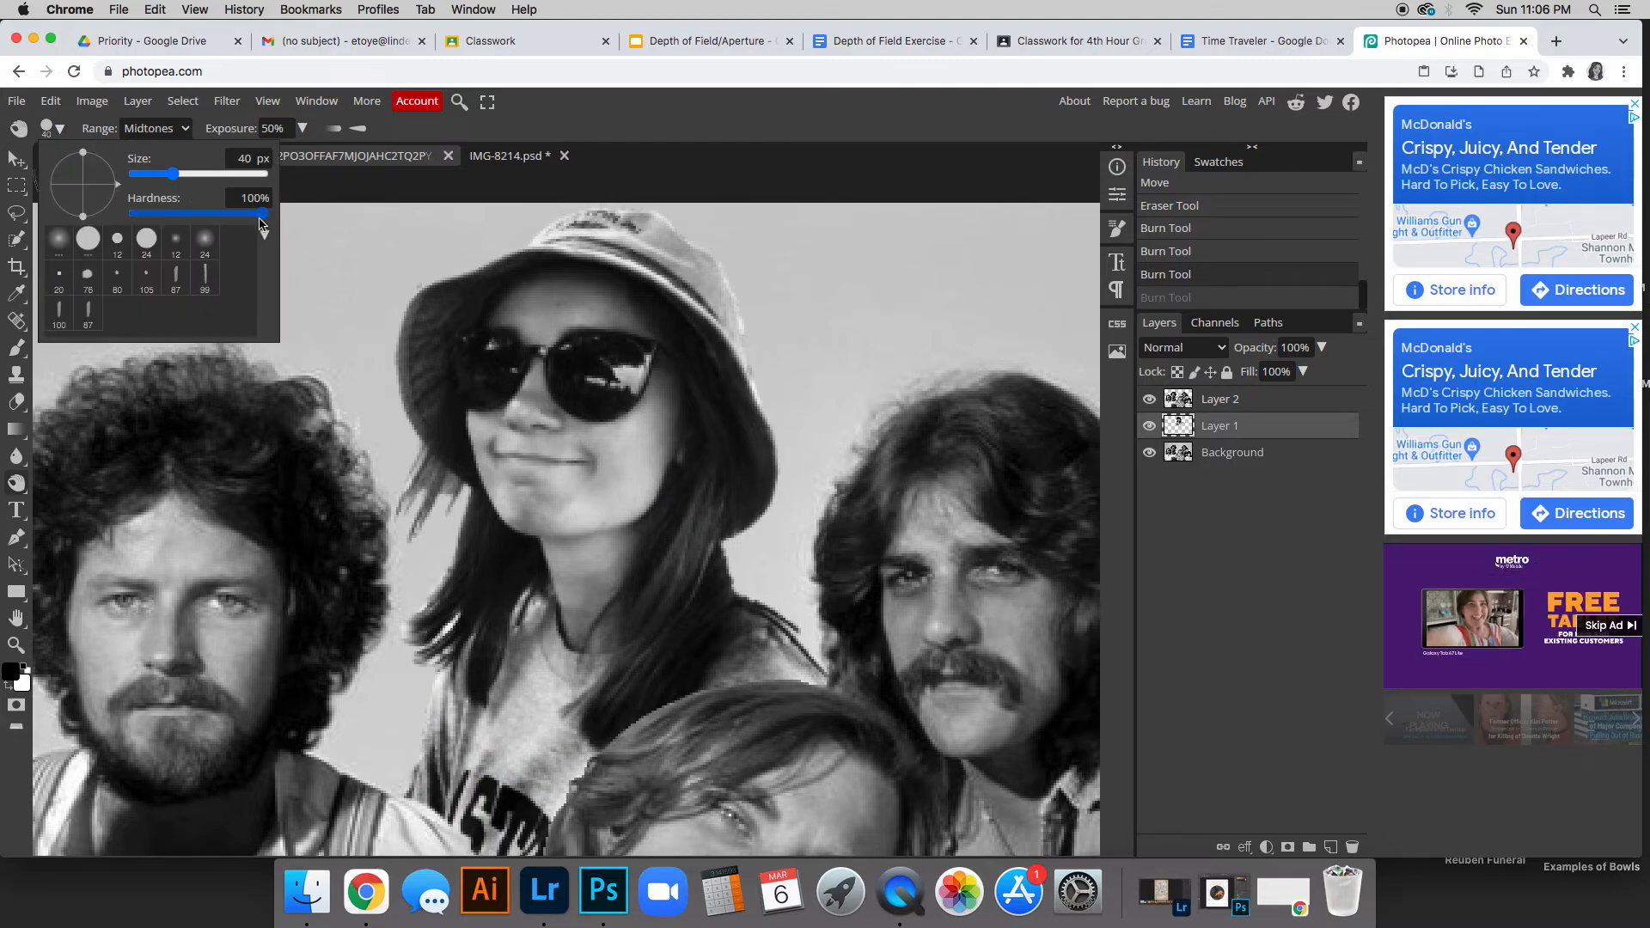
left_click_drag(262, 215, 176, 218)
right_click(60, 129)
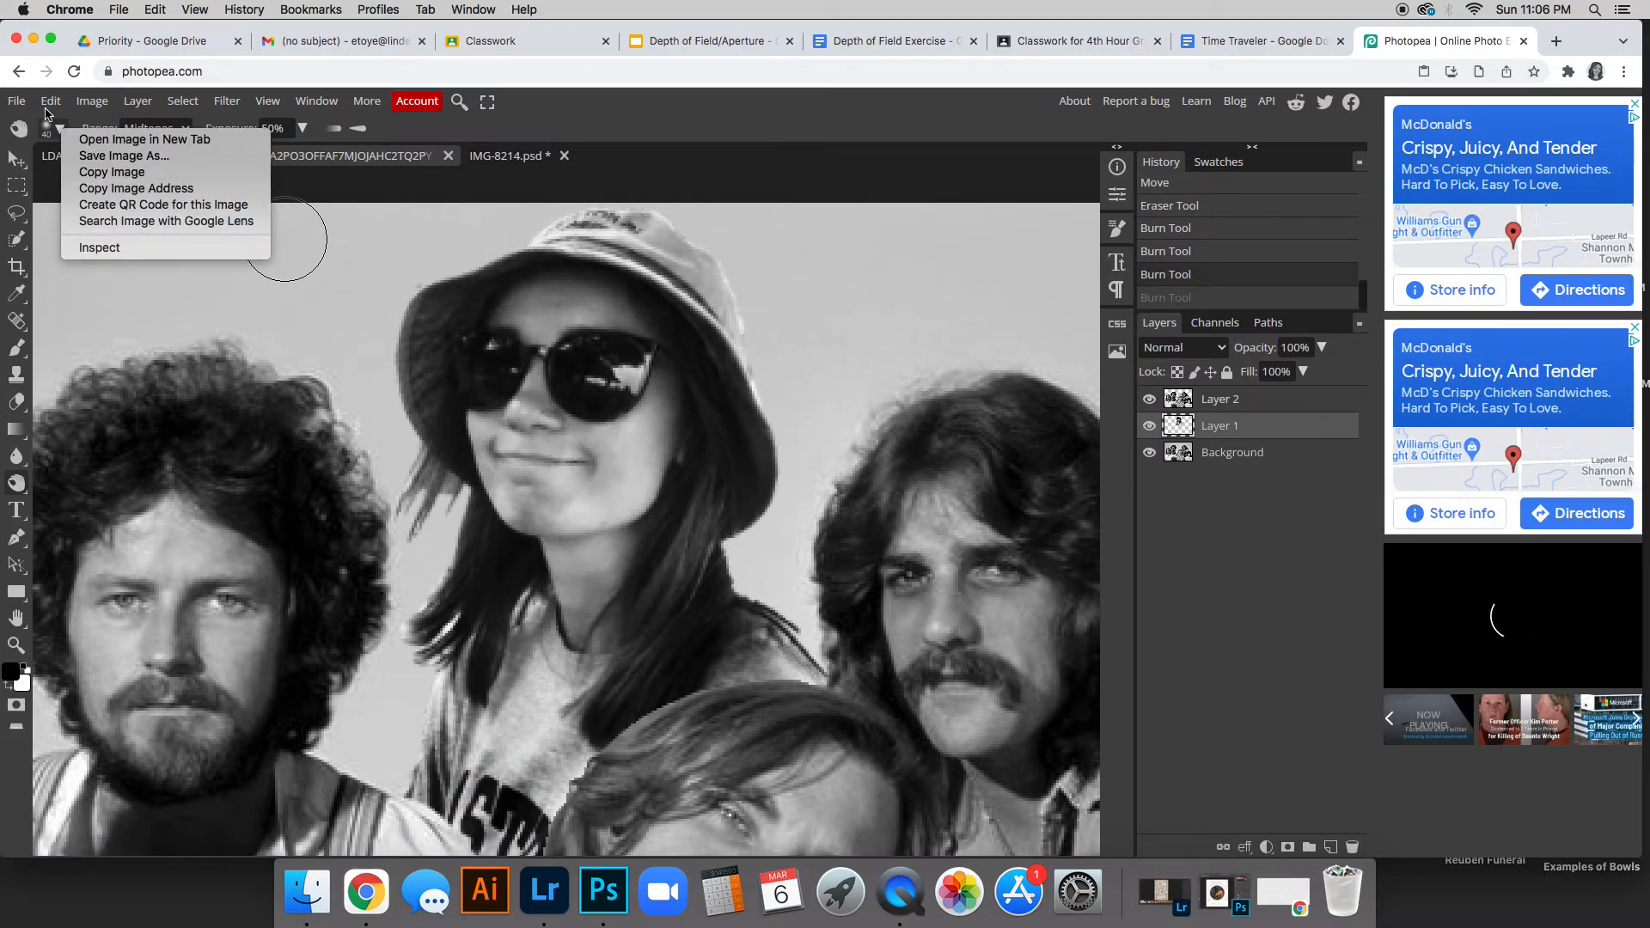
left_click(666, 581)
mouse_move(591, 661)
left_mouse_down()
mouse_move(635, 513)
mouse_move(656, 247)
mouse_move(692, 470)
mouse_move(674, 582)
mouse_move(687, 542)
left_mouse_up()
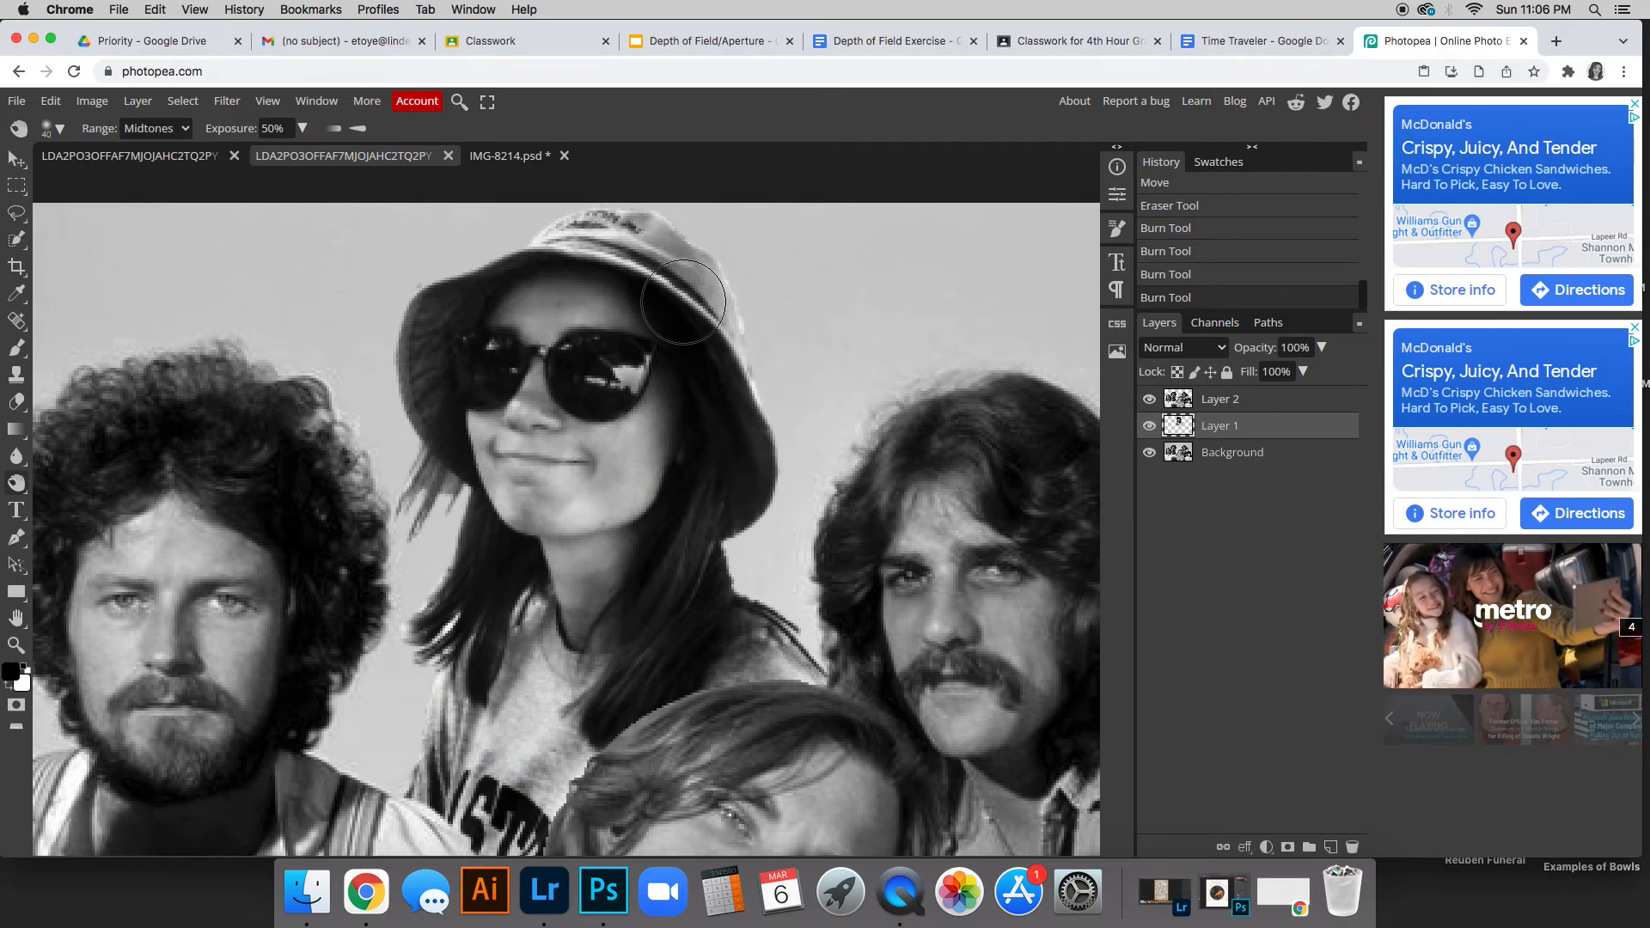
key("super+z")
mouse_move(641, 315)
left_mouse_down()
mouse_move(669, 531)
mouse_move(645, 680)
left_mouse_up()
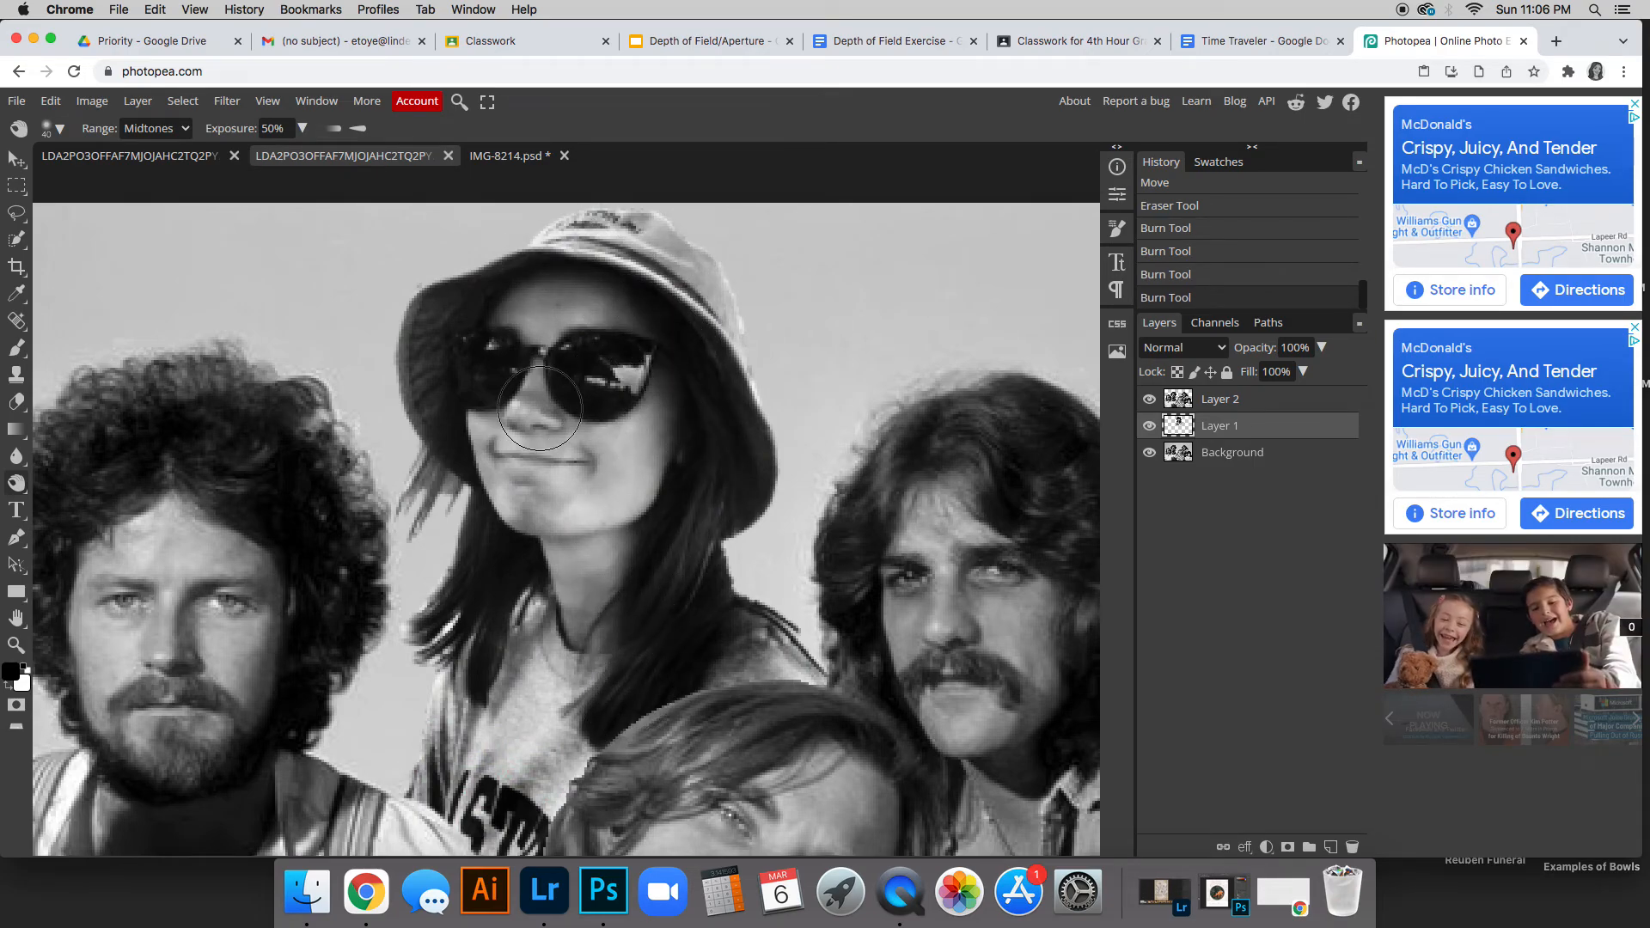
Lighten the woman's lower face using the Dodge Tool with Midtones range and 50% exposure, undoing the last stroke
left_click(17, 485)
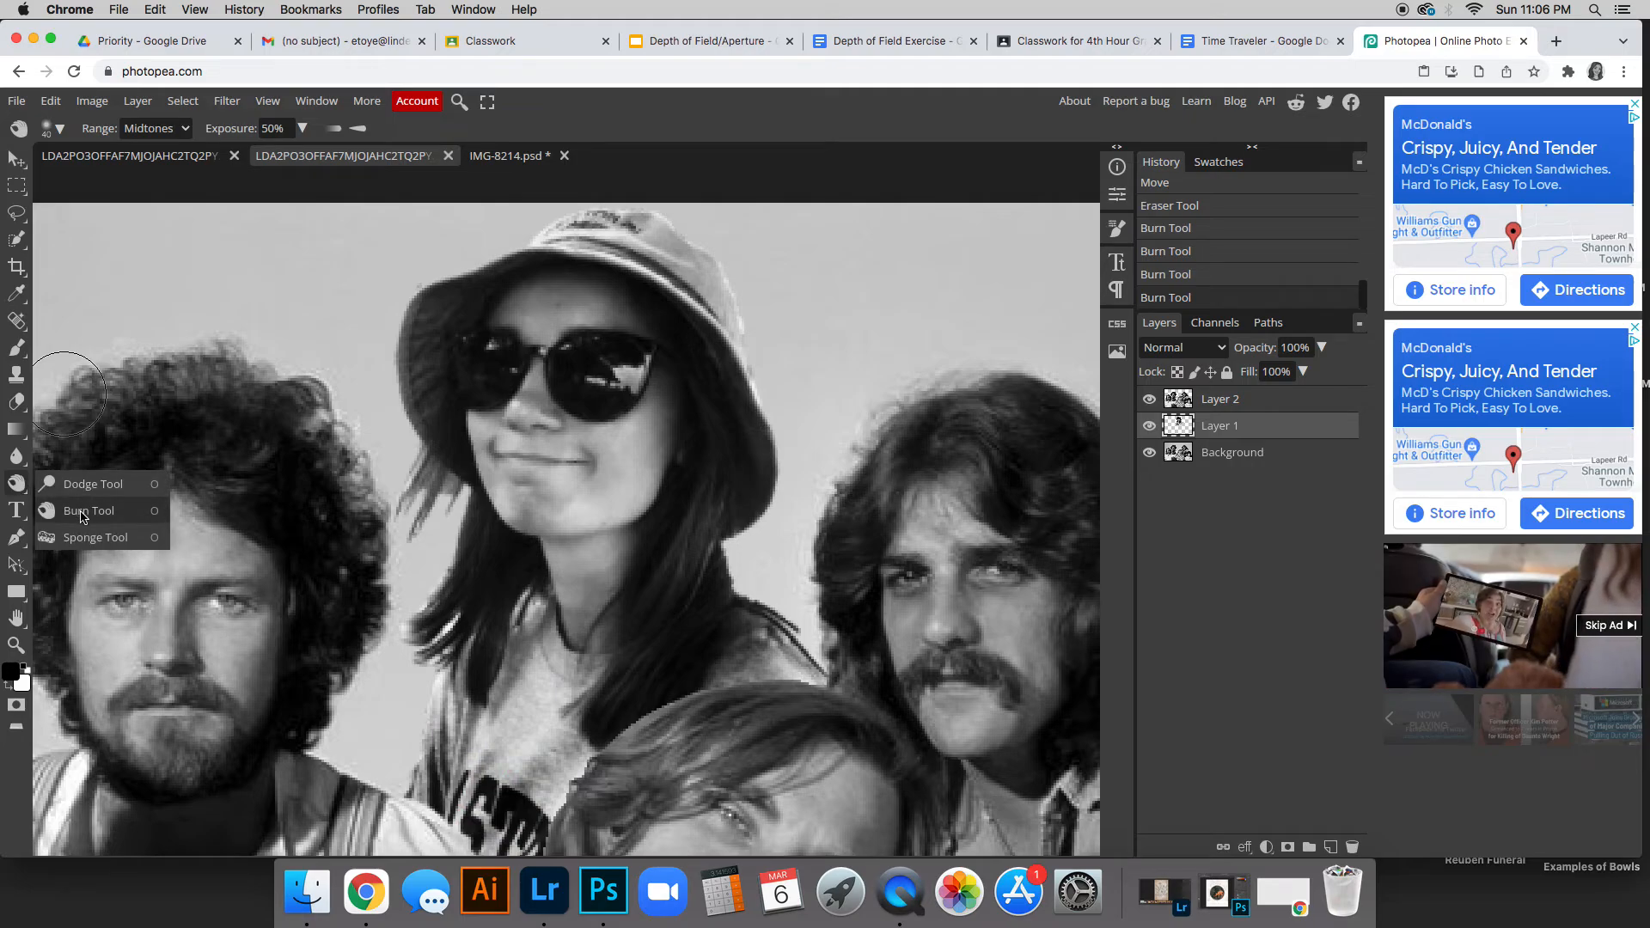
left_click(90, 482)
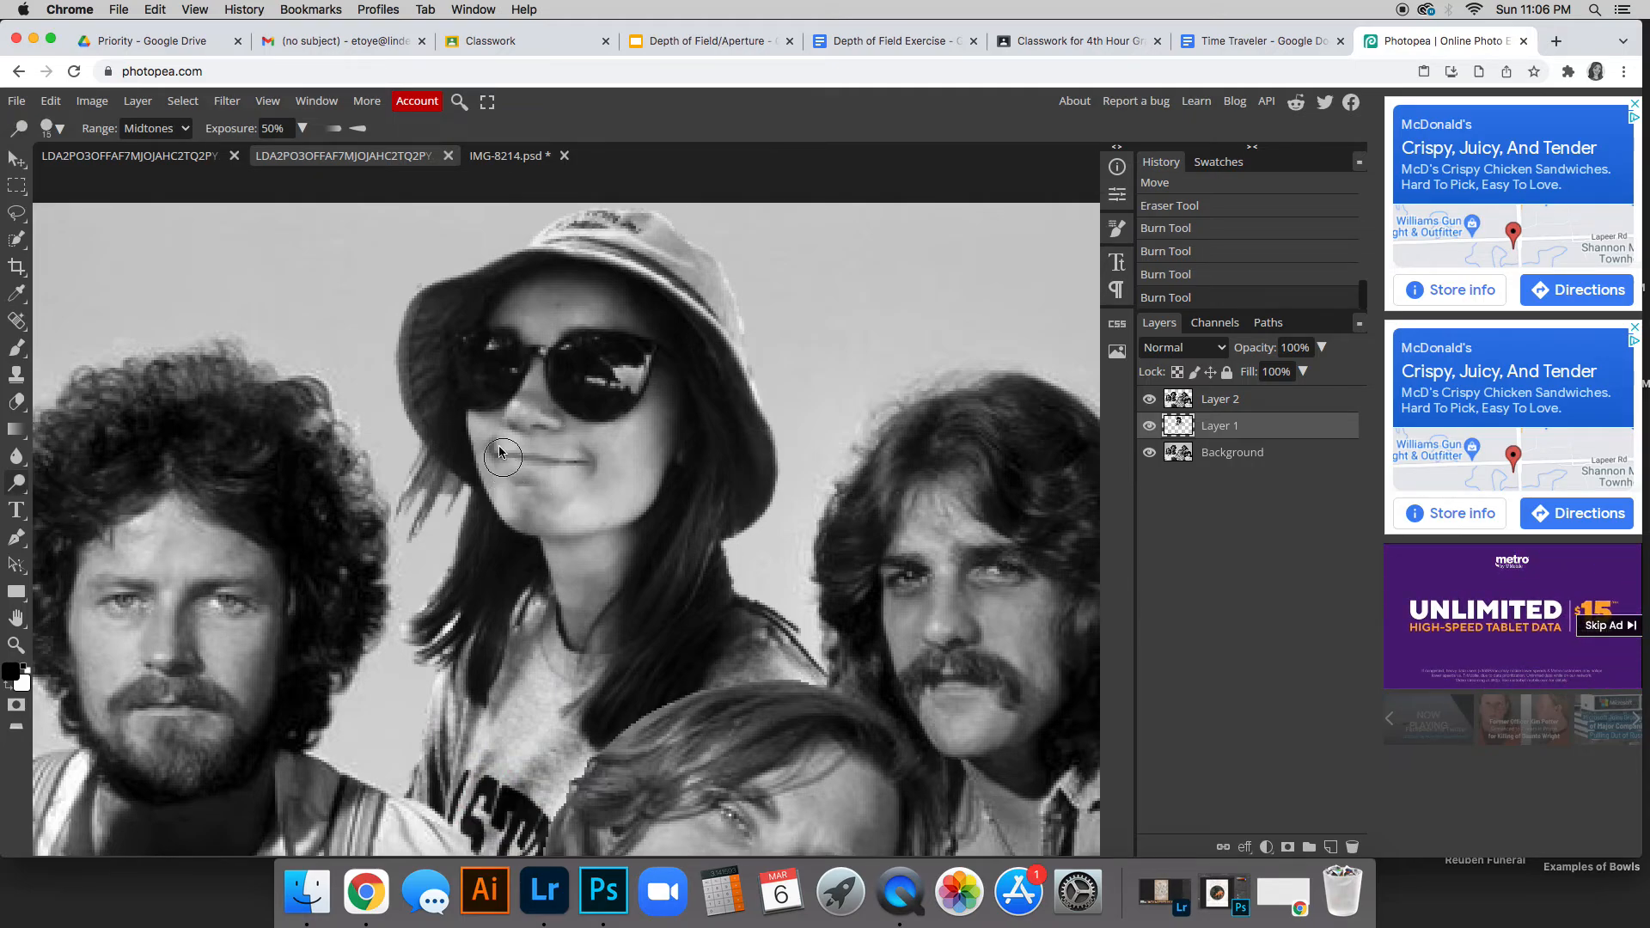
mouse_move(487, 446)
left_mouse_down()
mouse_move(523, 539)
mouse_move(504, 424)
mouse_move(541, 529)
mouse_move(536, 494)
mouse_move(526, 533)
mouse_move(534, 486)
mouse_move(550, 537)
left_mouse_up()
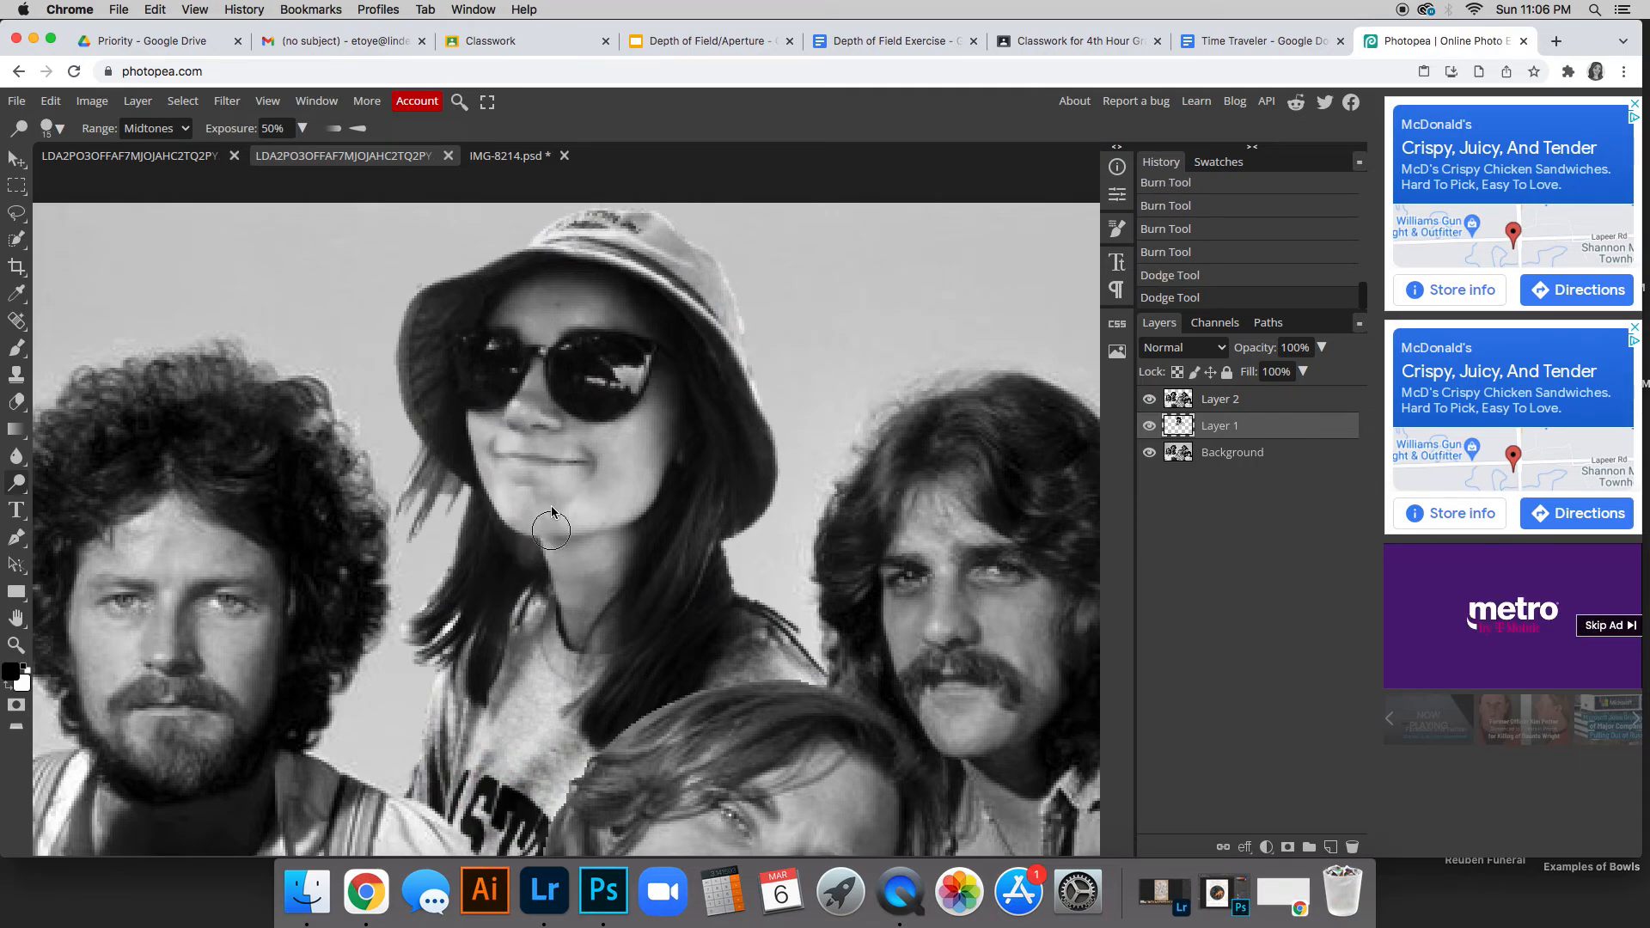
key("ctrl+z")
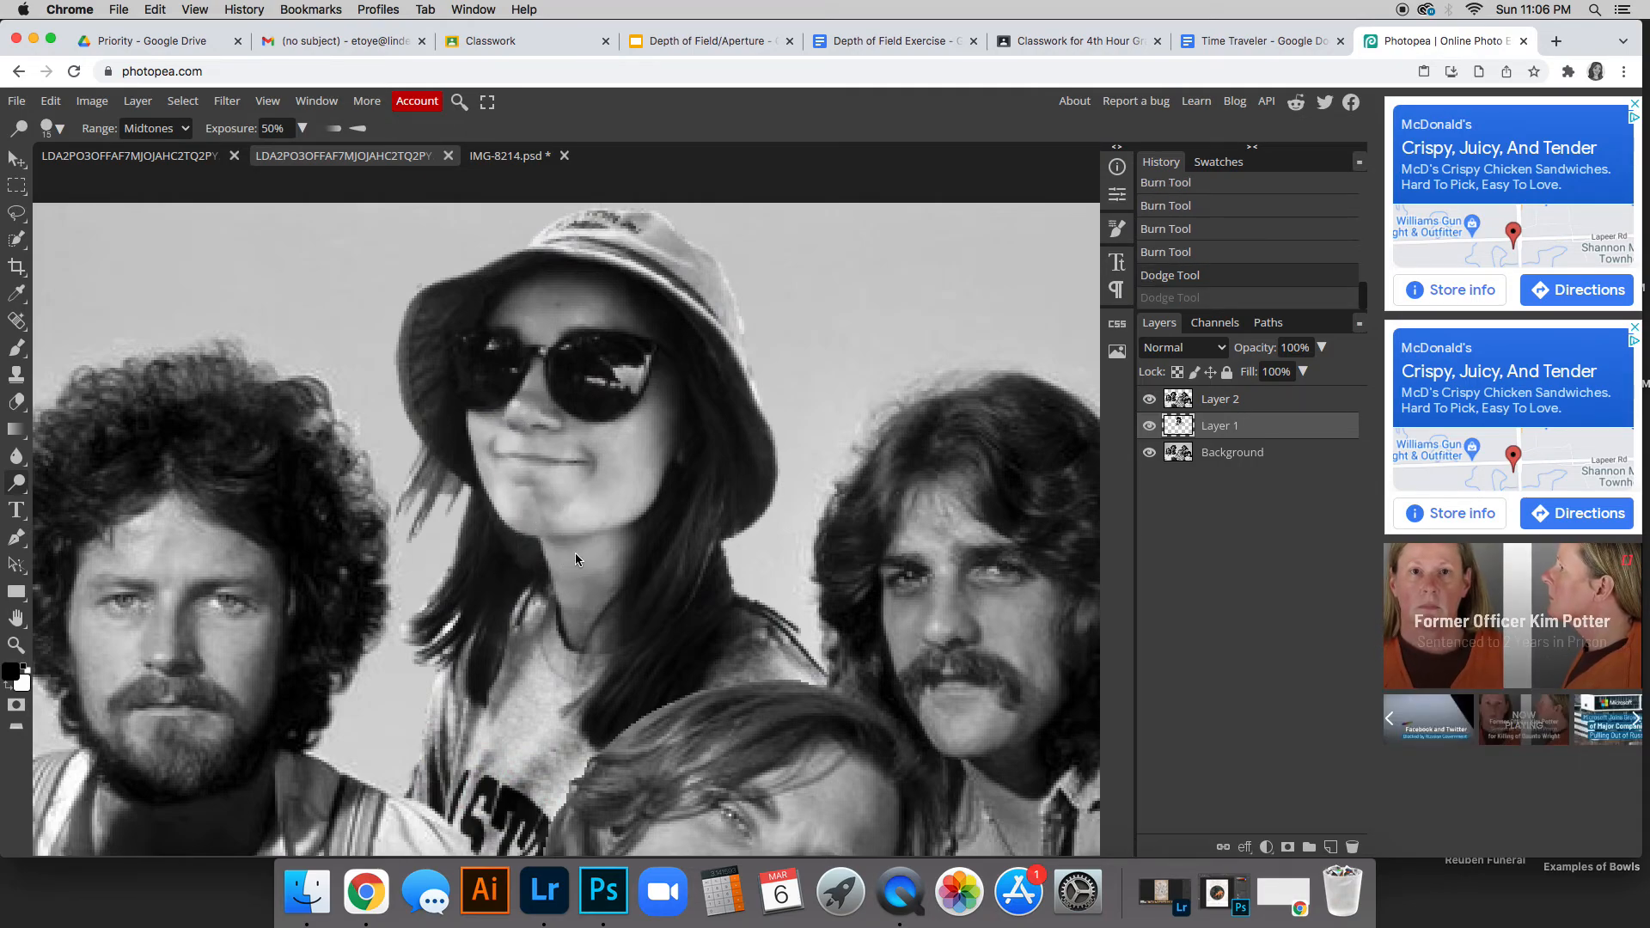
key("super+minus")
key("super+minus")
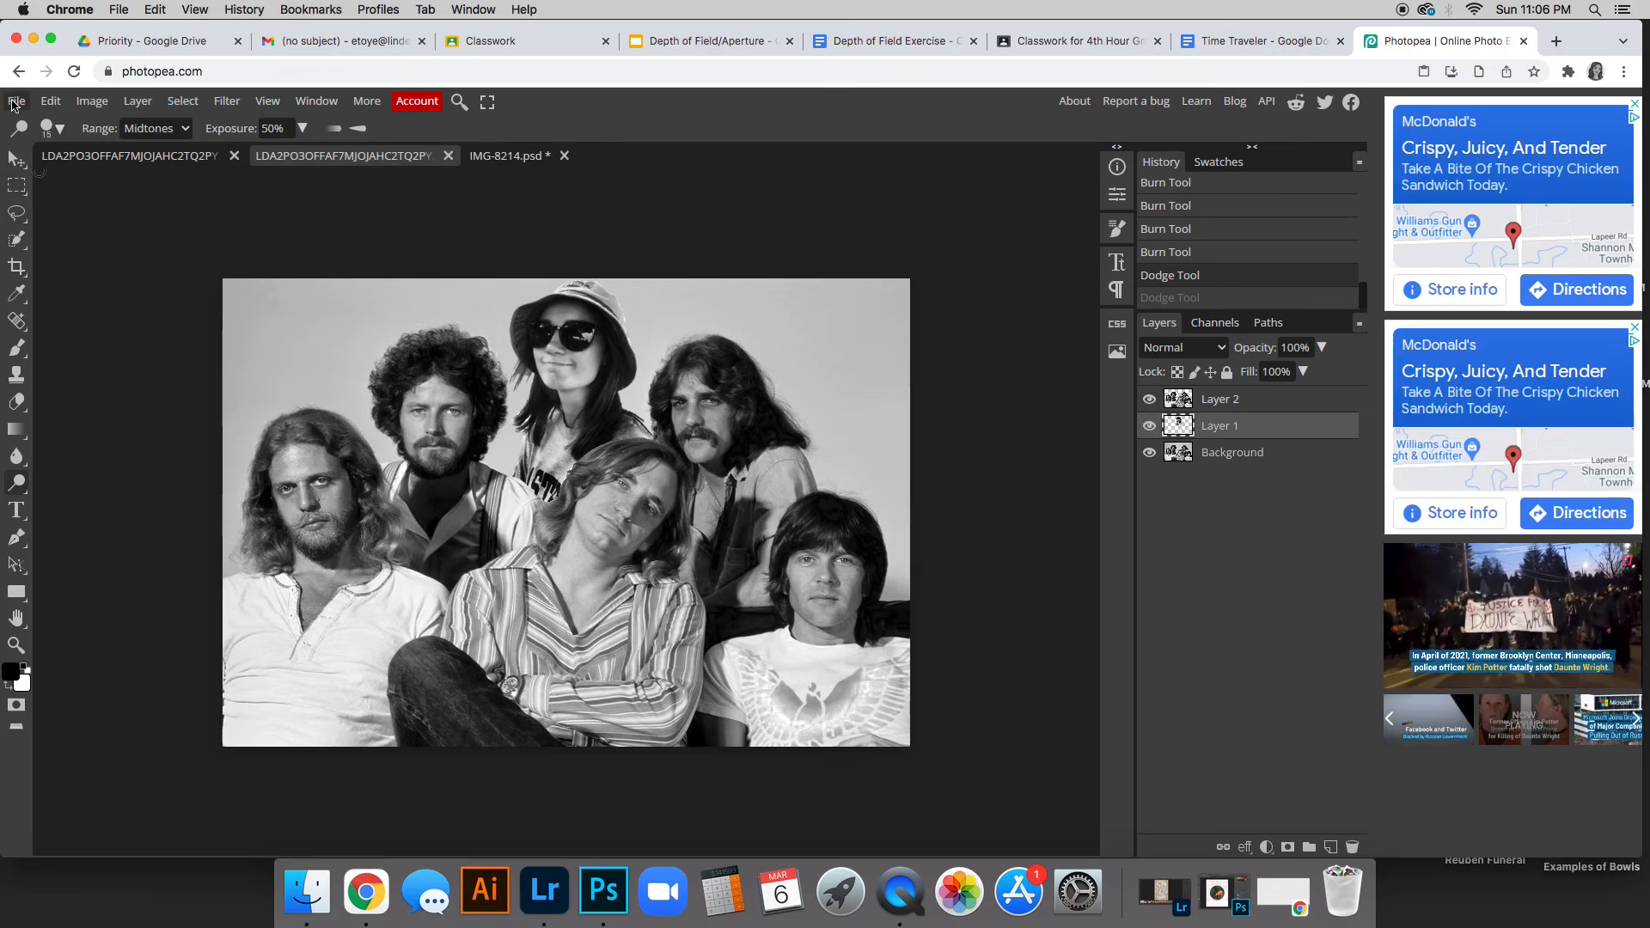
Switch to the Google Classroom page with the 4th Hour classwork
left_click(1059, 43)
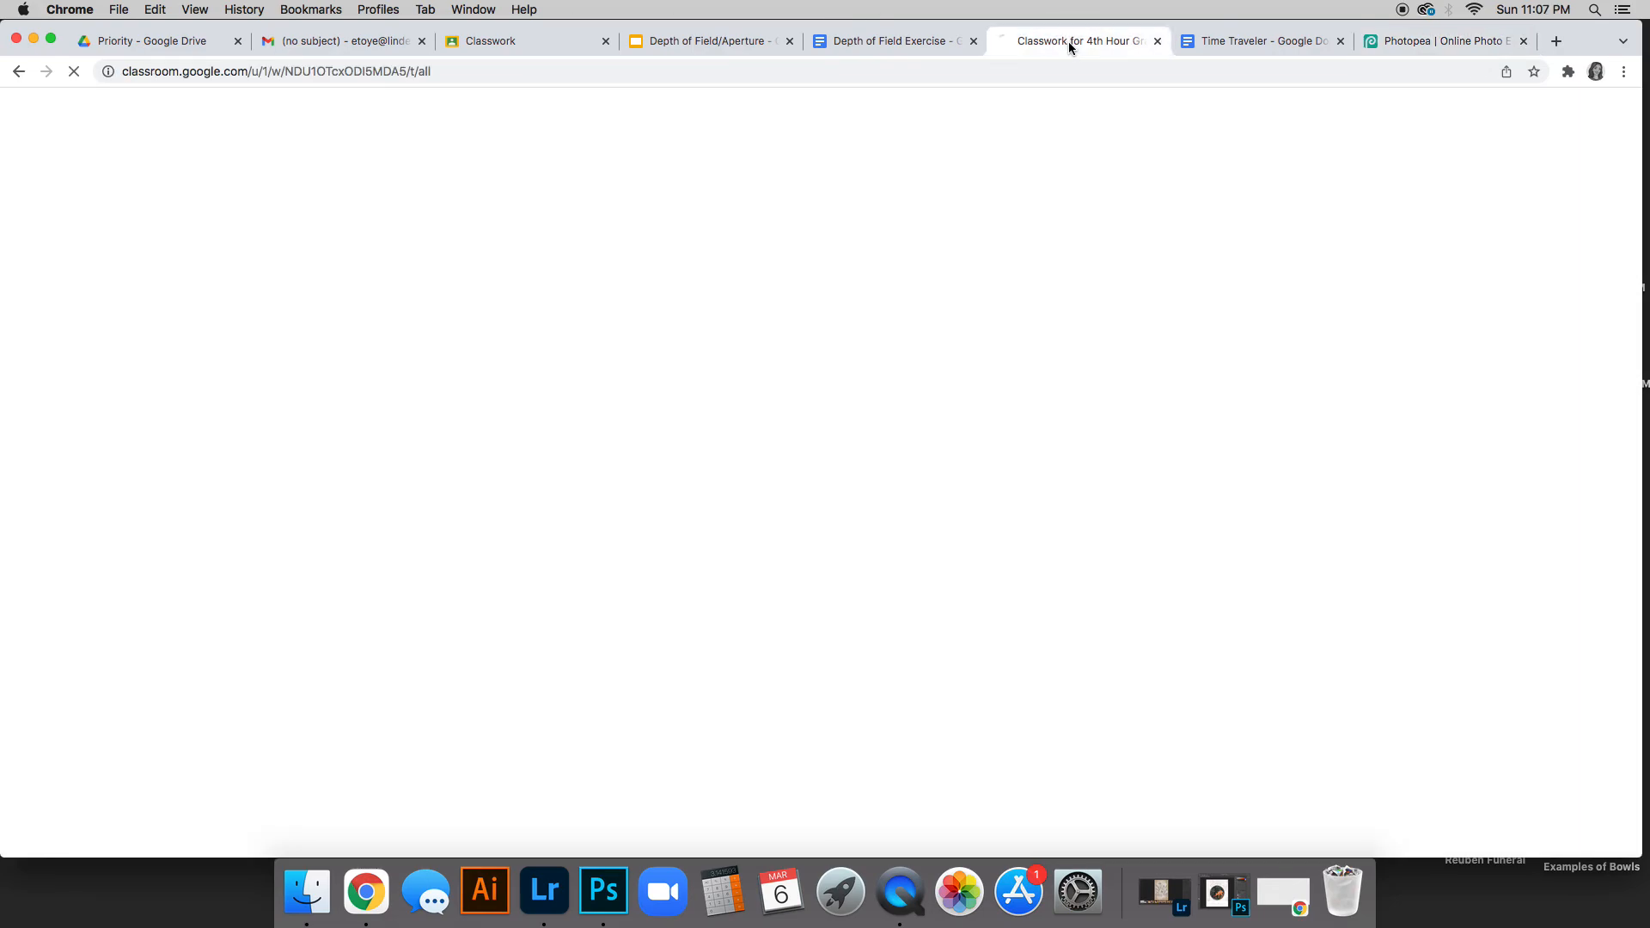